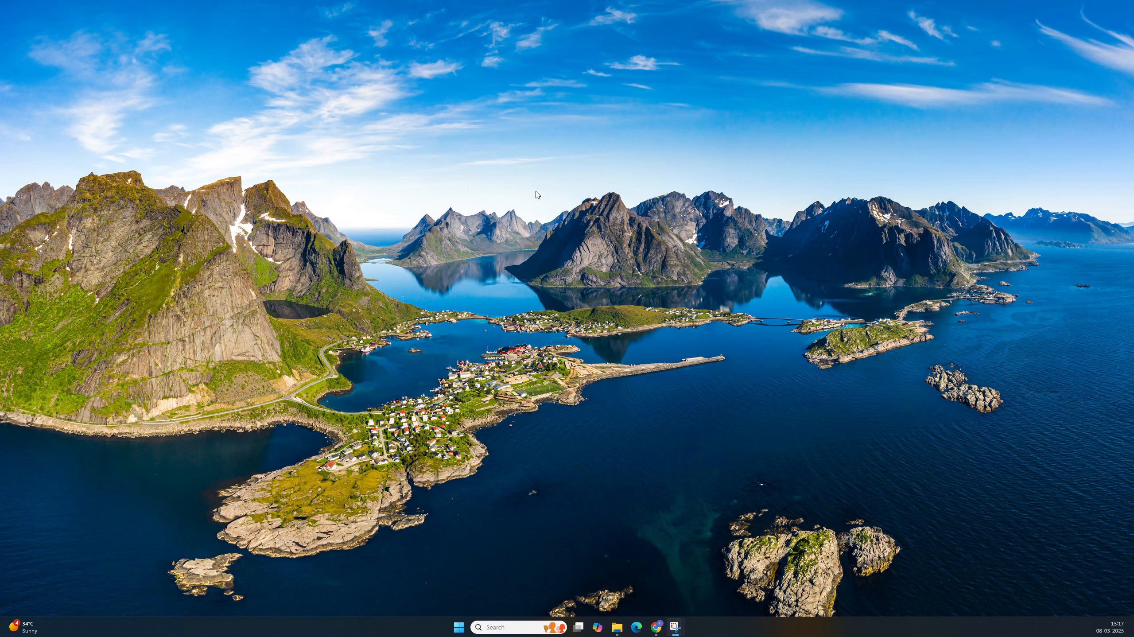
Open File Explorer and enlarge its window.
left_click(617, 628)
left_click_drag(0, 89, 549, 123)
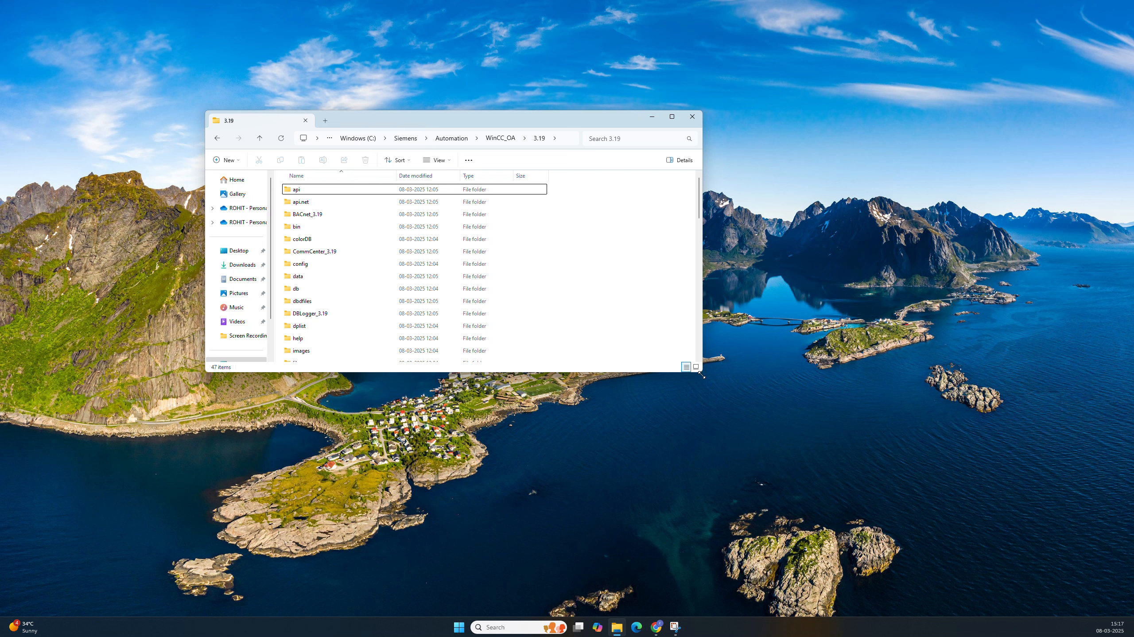
left_click_drag(702, 375, 850, 514)
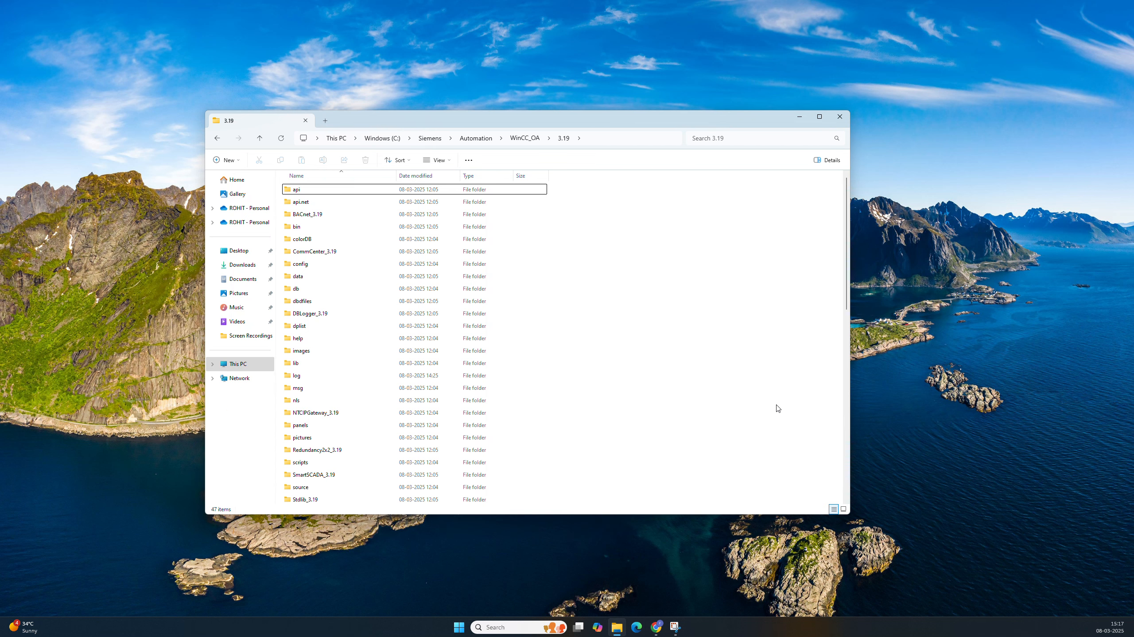
Browse from the C: drive through Siemens, Automation and WinCC_OA into the 3.19 installation folder.
left_click(382, 138)
left_click(331, 343)
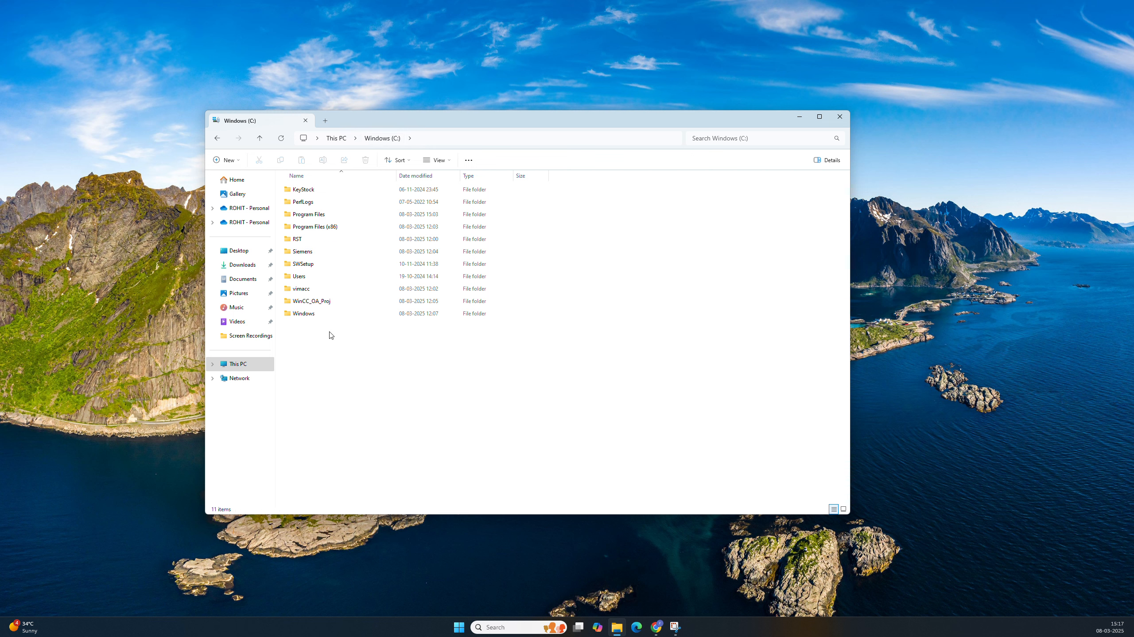
double_click(310, 255)
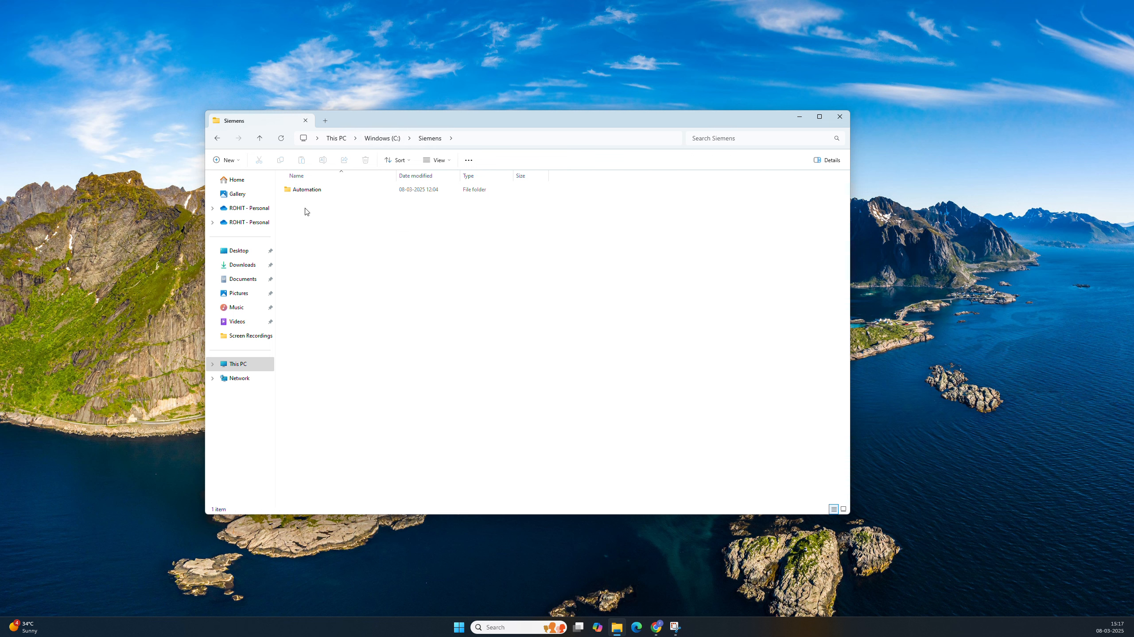
double_click(306, 191)
double_click(308, 191)
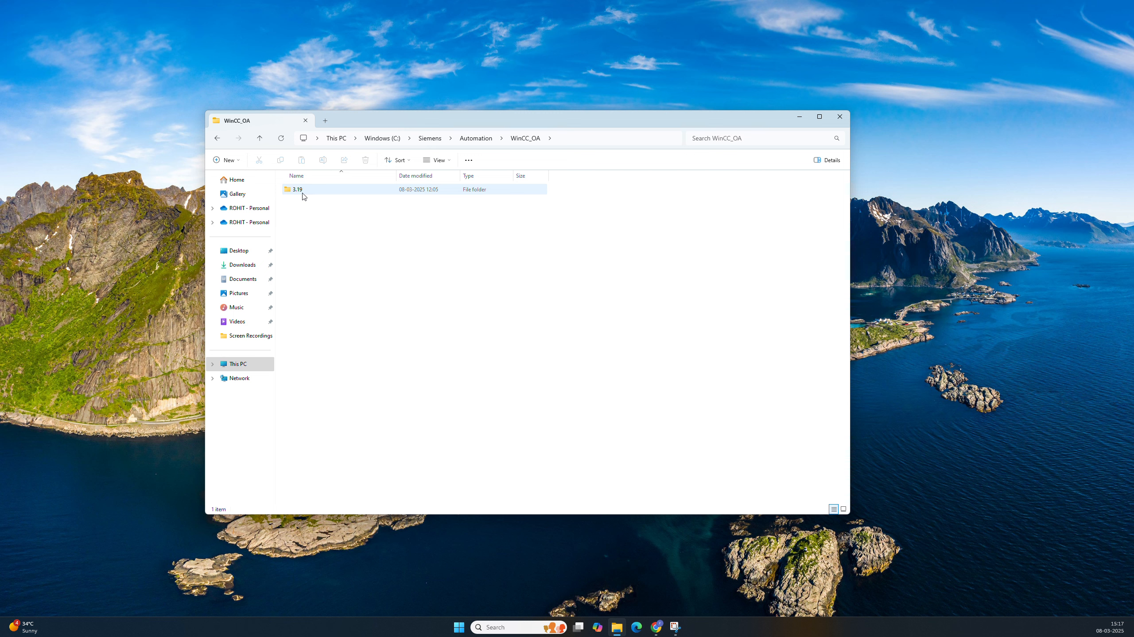
left_click(326, 194)
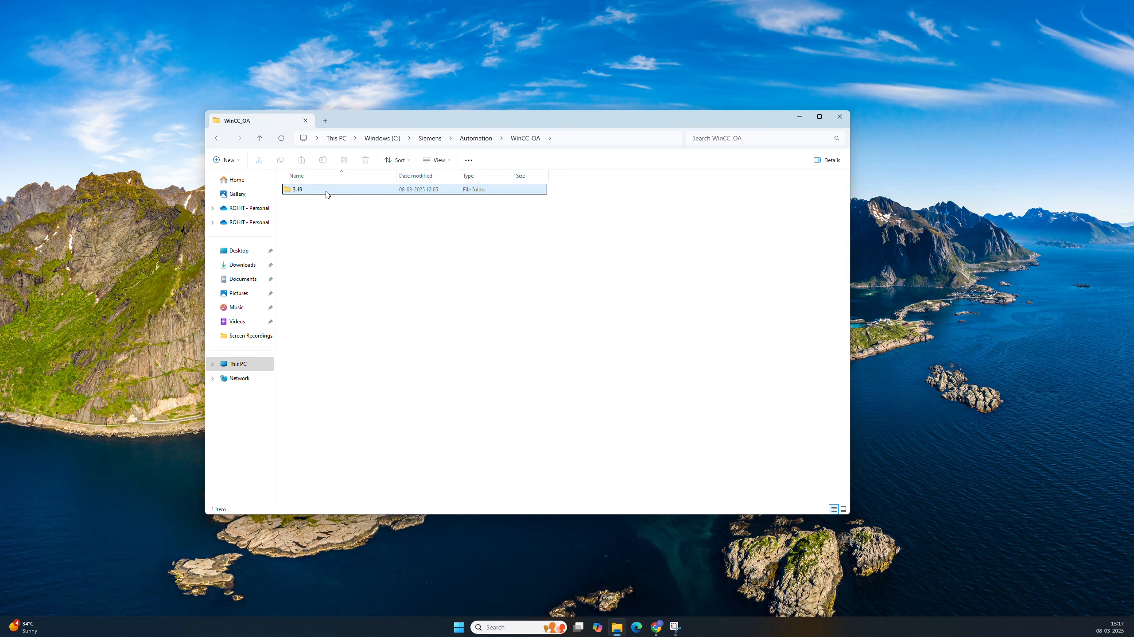
double_click(327, 193)
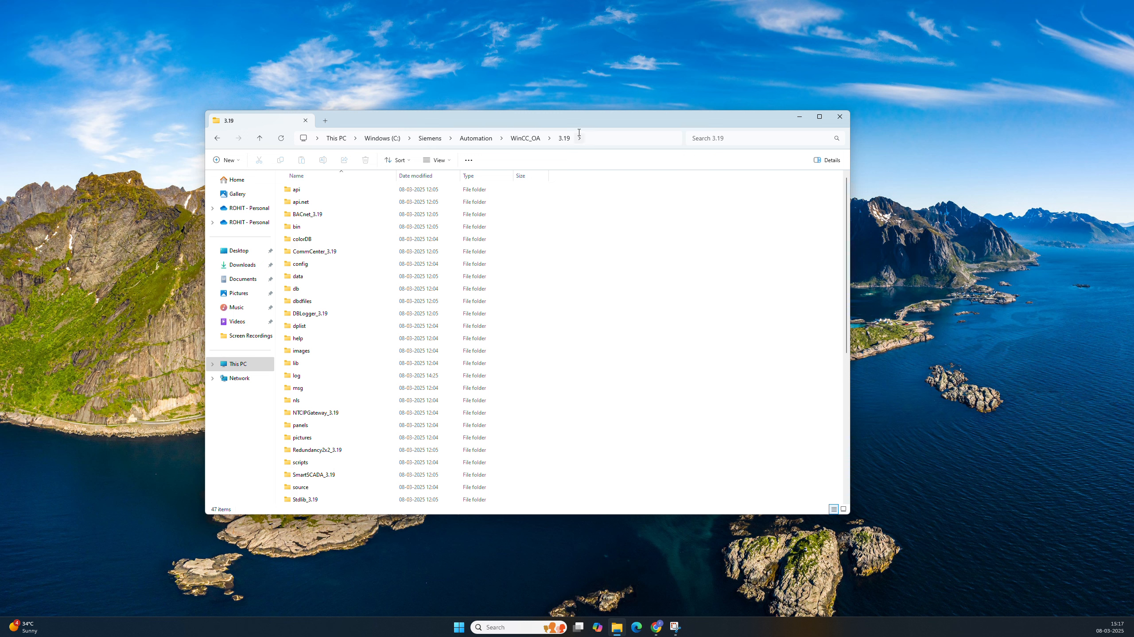
Return to the C: drive, inspect the two project folders inside WinCC_OA_Proj, and minimize File Explorer.
left_click(382, 139)
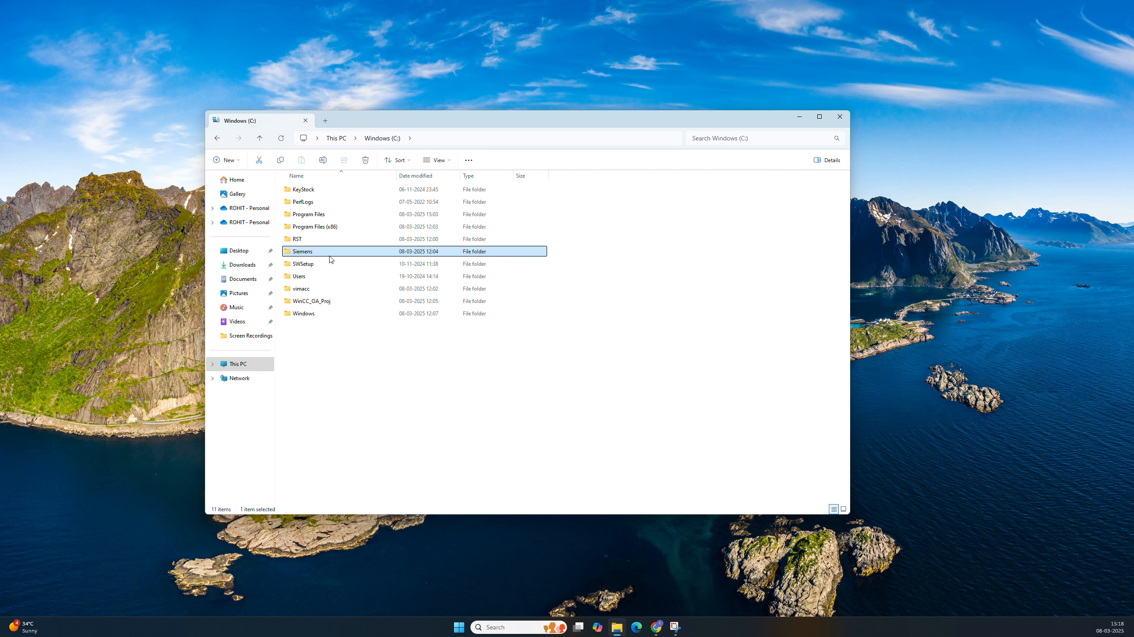
left_click(316, 302)
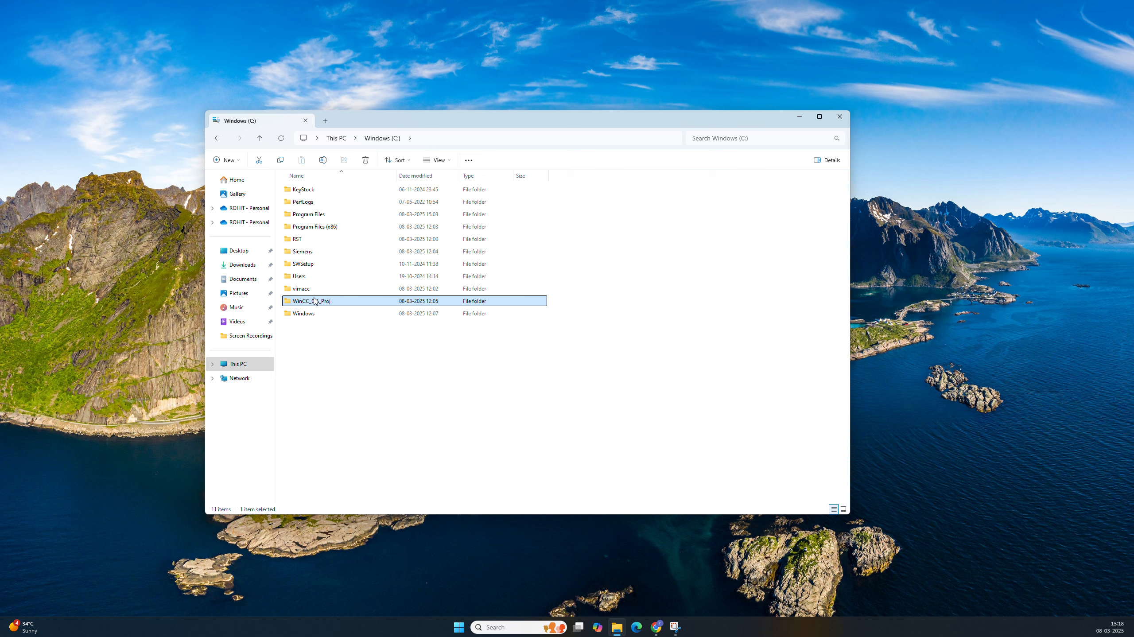
double_click(323, 302)
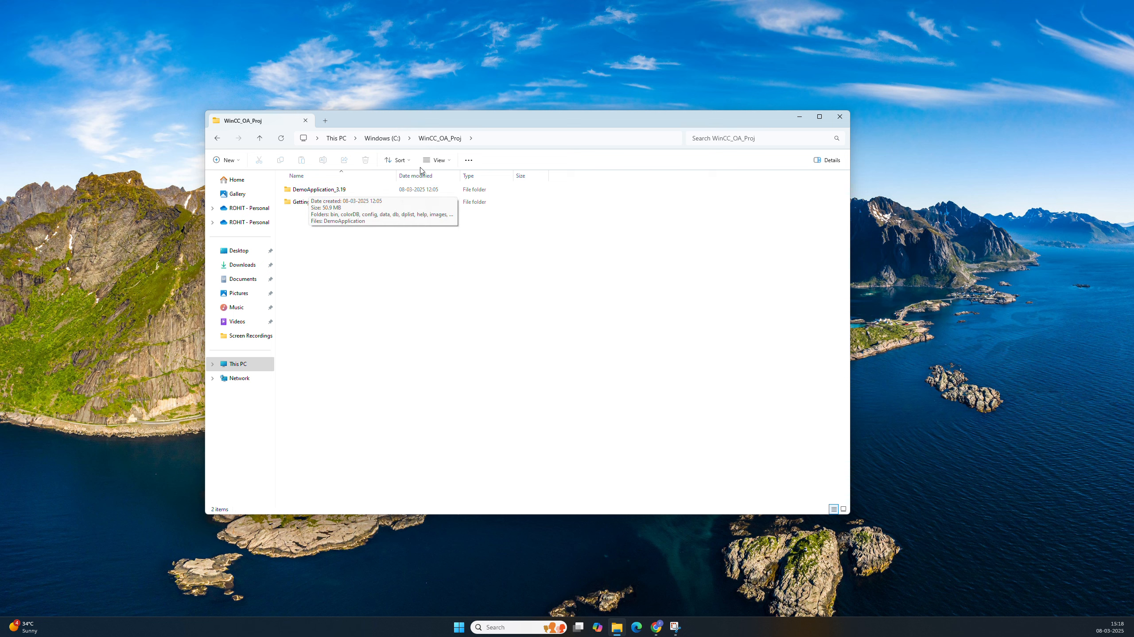
left_click(317, 190)
left_click(316, 203)
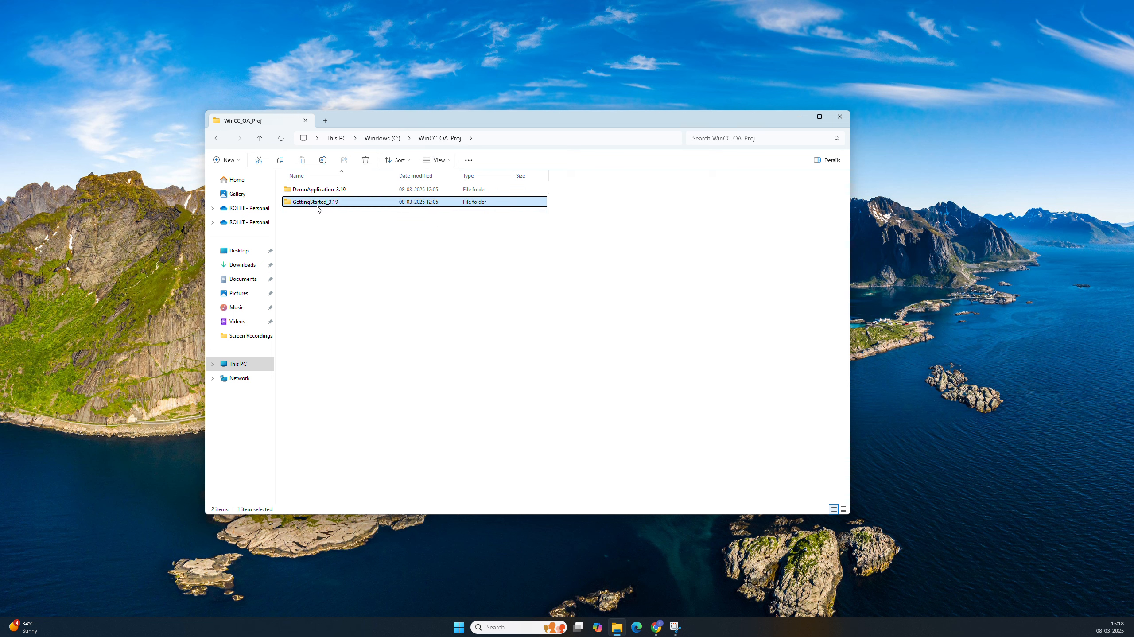
left_click(797, 123)
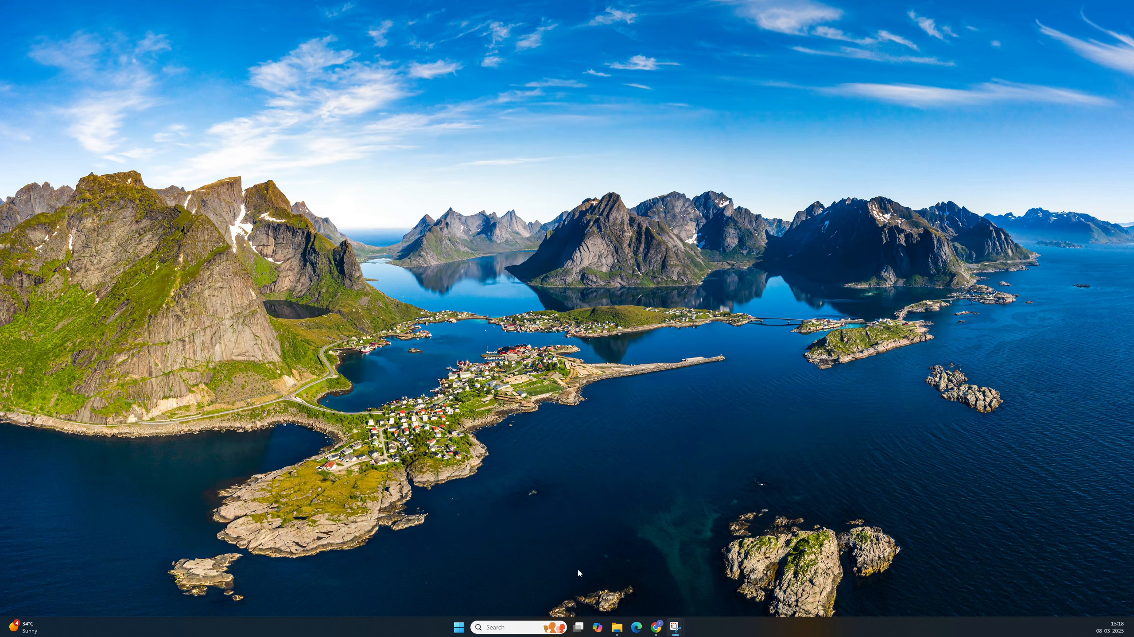
Find the Siemens Automation folder among all installed apps and launch WinCC OA 3.19 Project Administration.
left_click(459, 627)
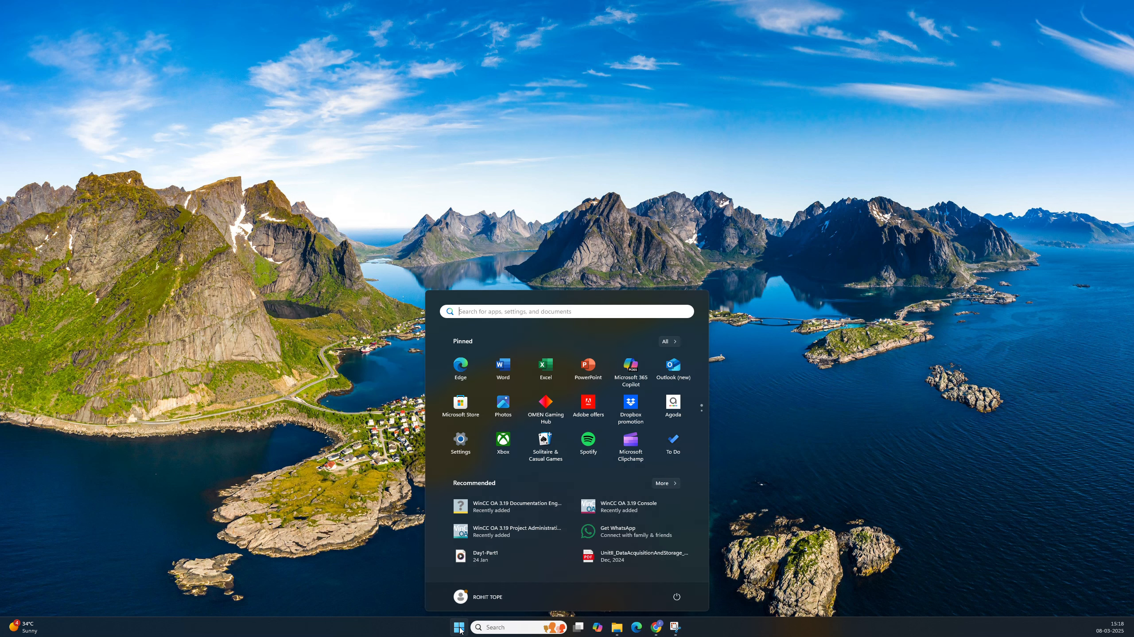
left_click(495, 626)
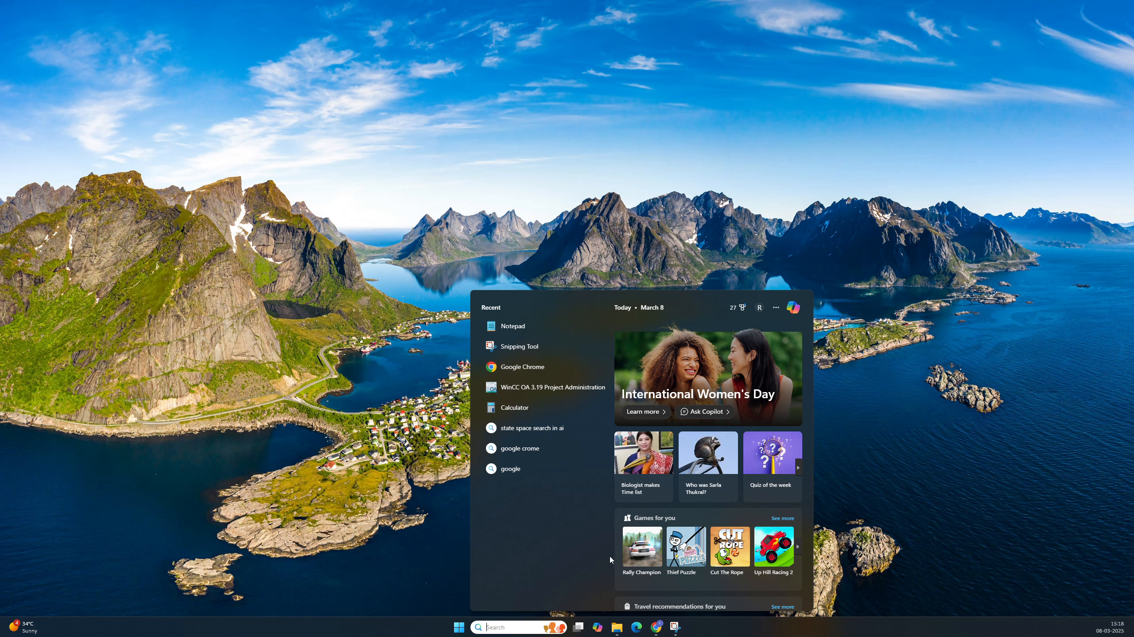
left_click(464, 623)
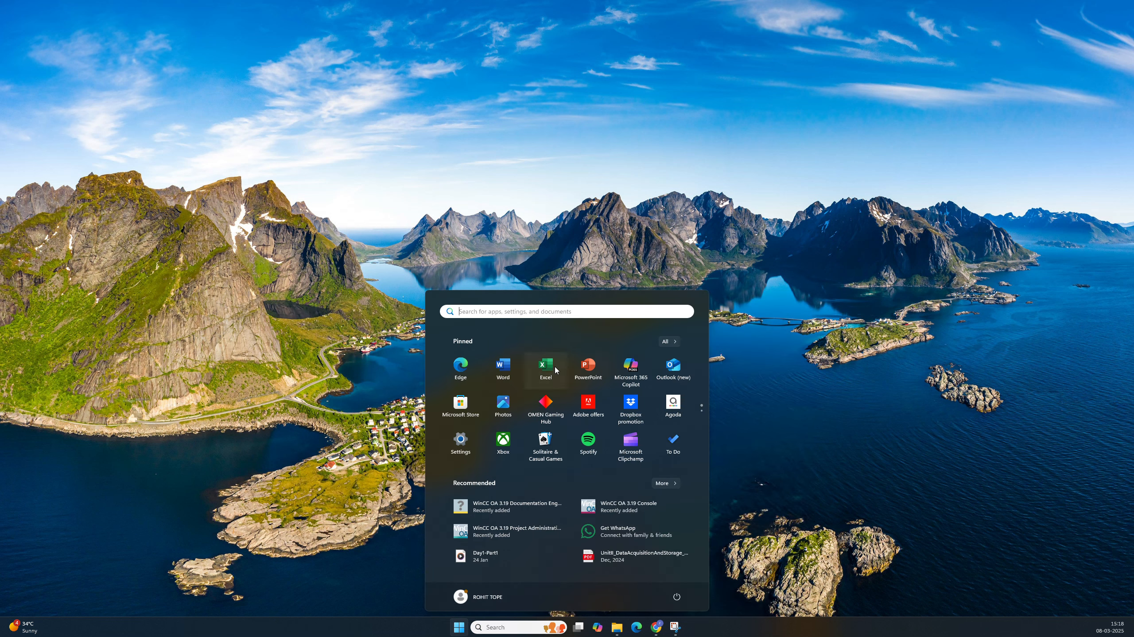
scroll(580, 460, "down", 1)
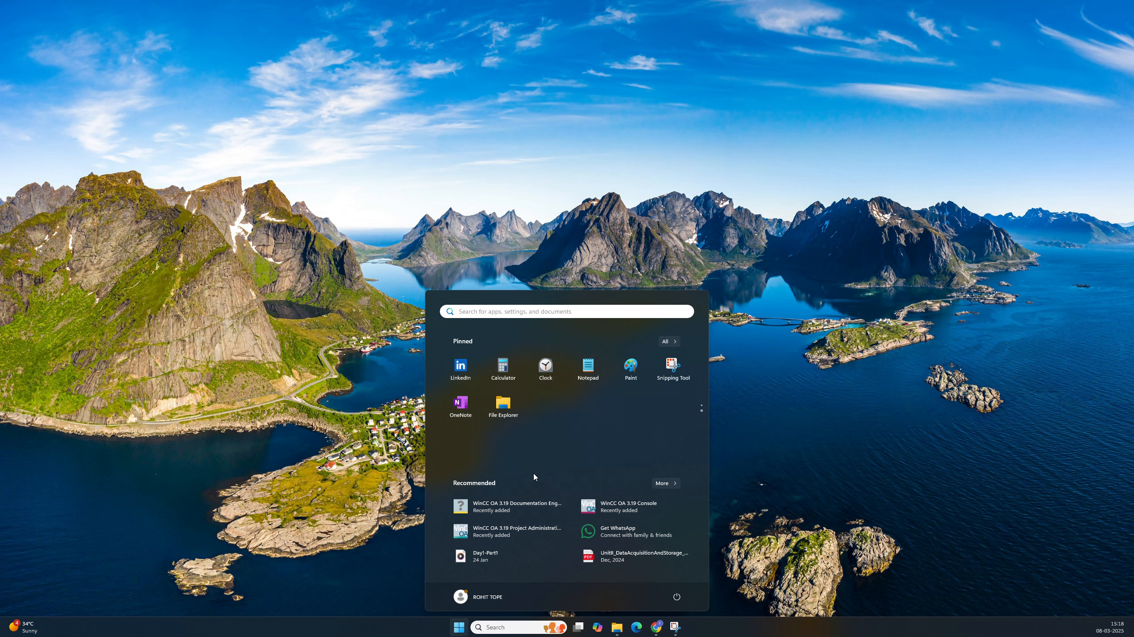
scroll(587, 451, "up", 1)
left_click(670, 342)
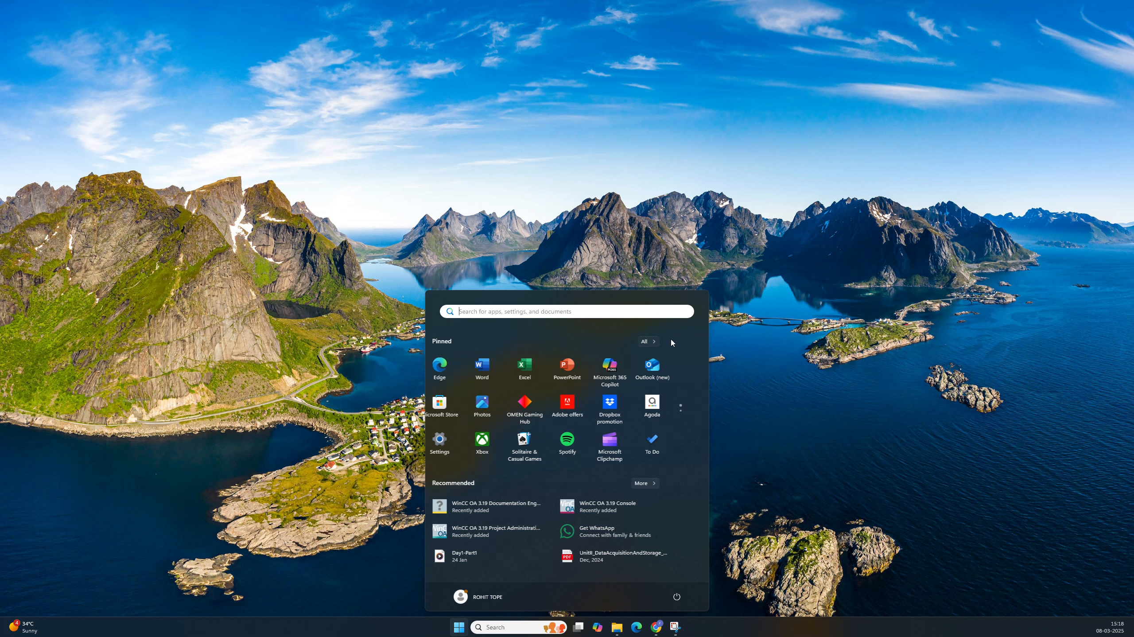
scroll(558, 438, "down", 10)
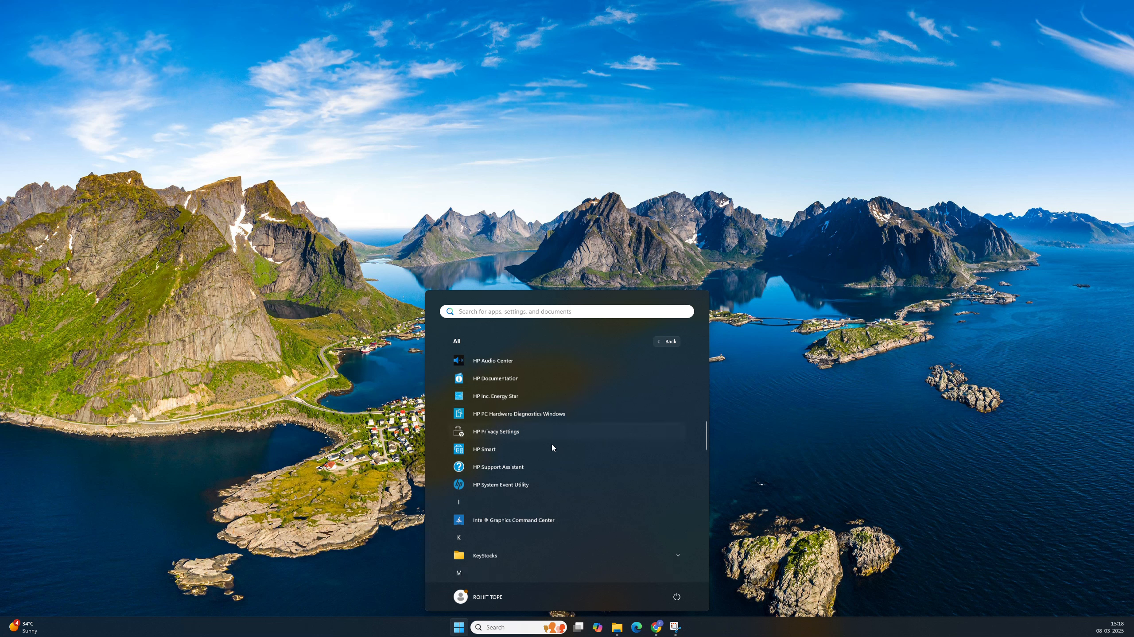
scroll(546, 473, "down", 8)
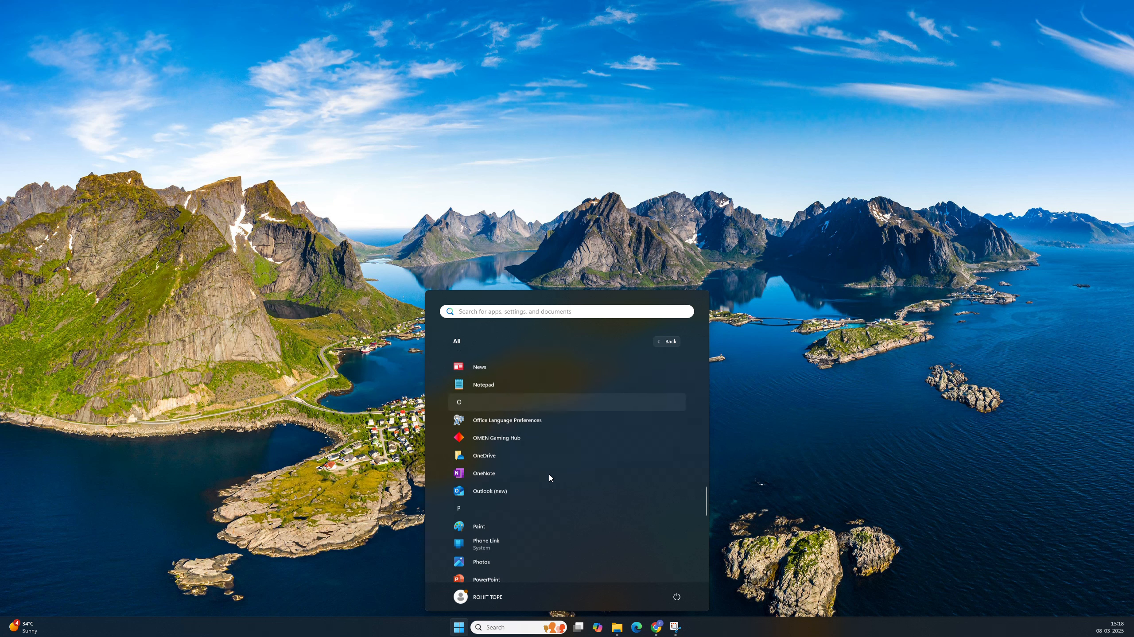
scroll(550, 486, "down", 3)
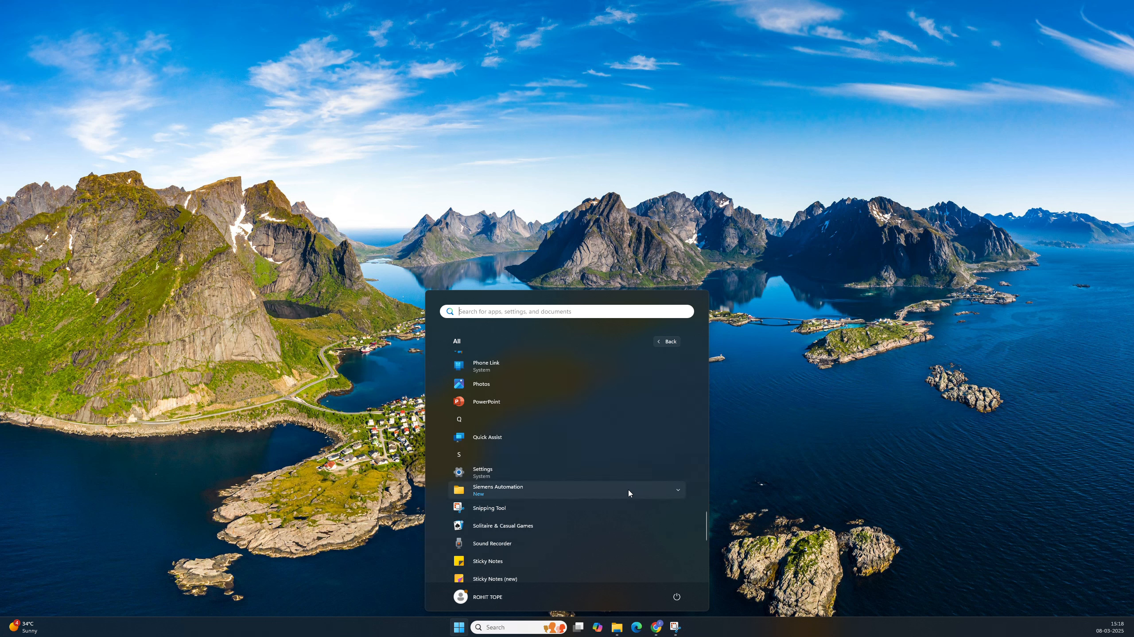
left_click(677, 491)
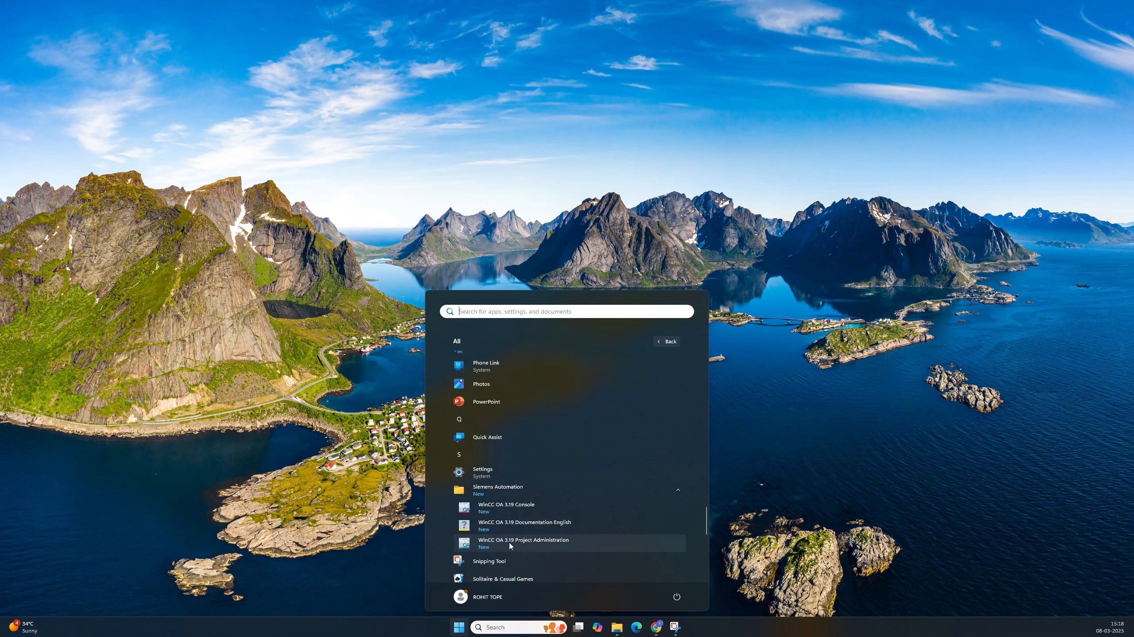
left_click(544, 546)
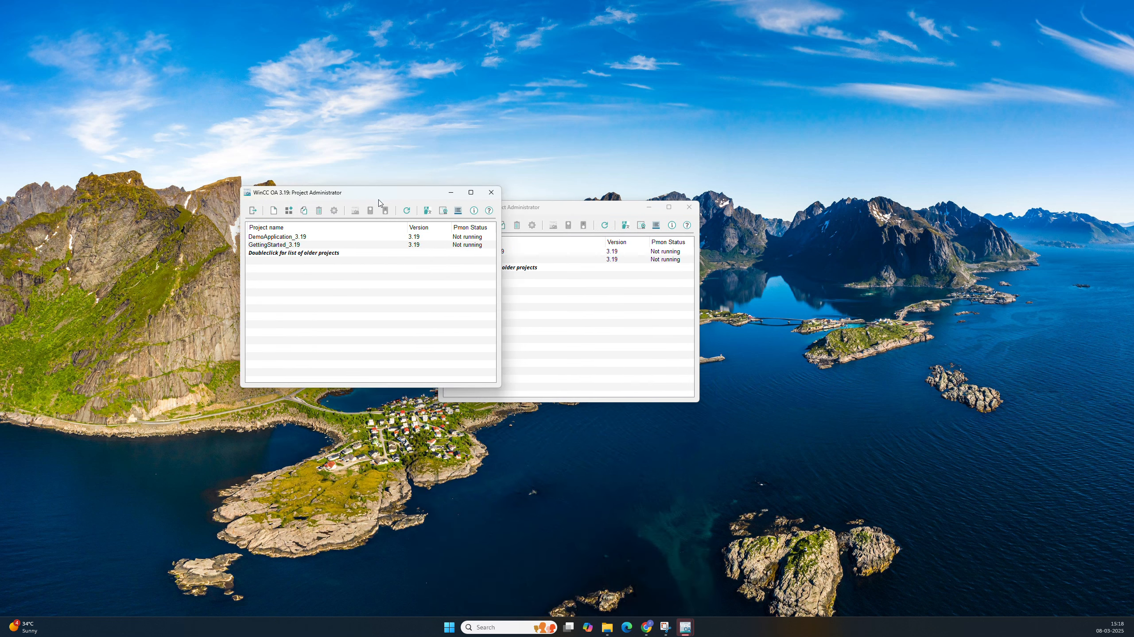
Move the Project Administrator window toward the upper middle of the desktop and exit the program.
left_click(490, 172)
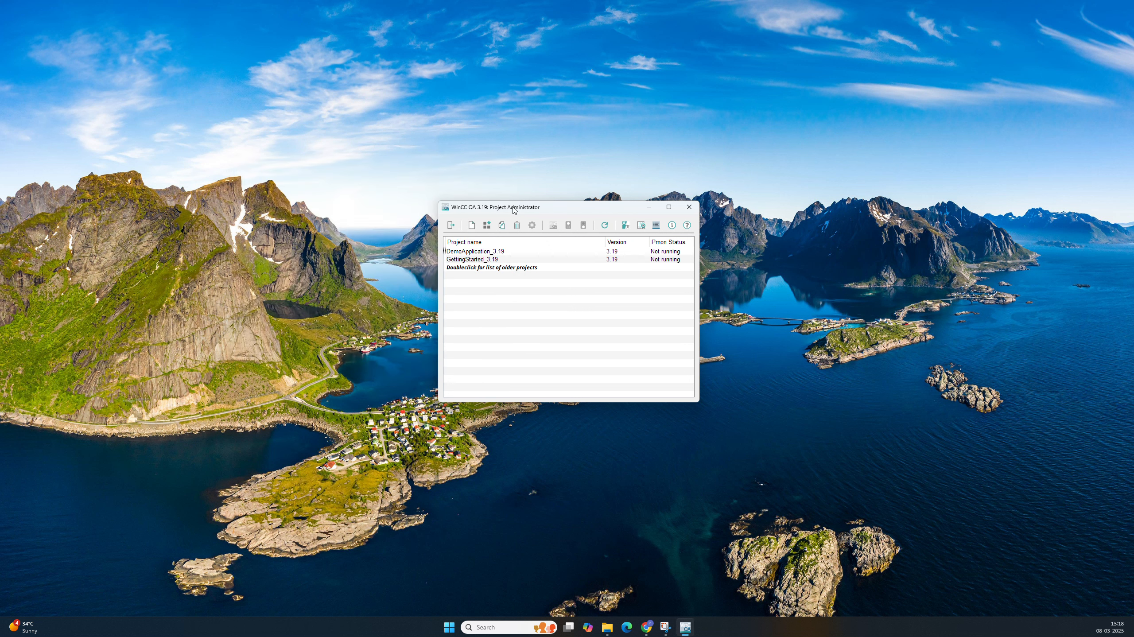
left_click_drag(514, 209, 463, 180)
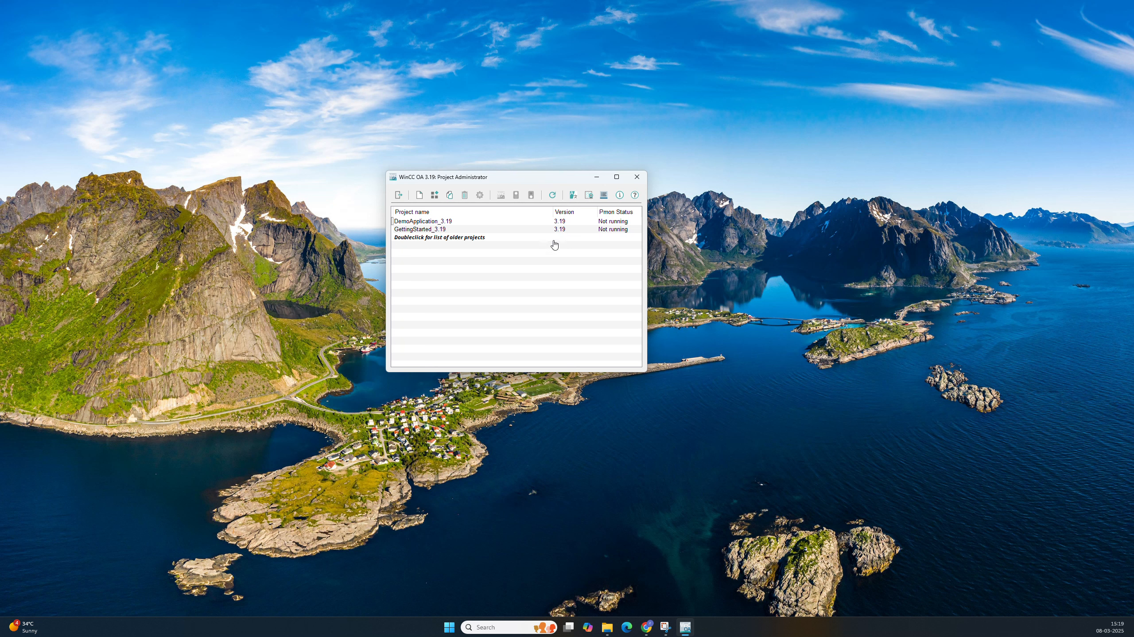
left_click(397, 196)
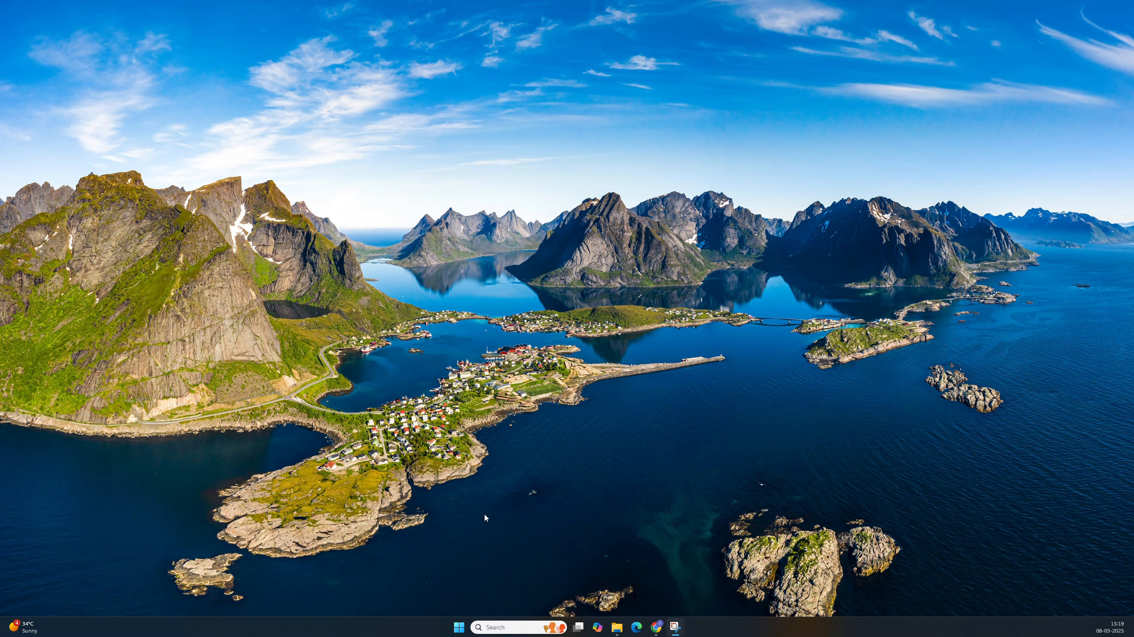
Search Windows for "pro" and launch WinCC OA 3.19 Project Administration.
left_click(508, 629)
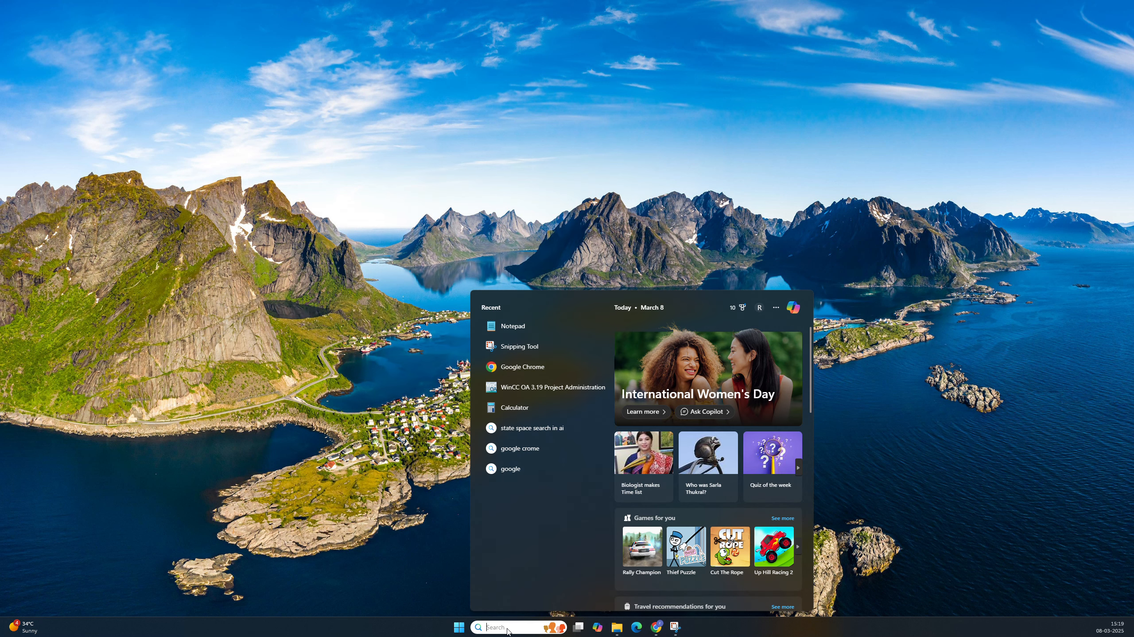
type("pro")
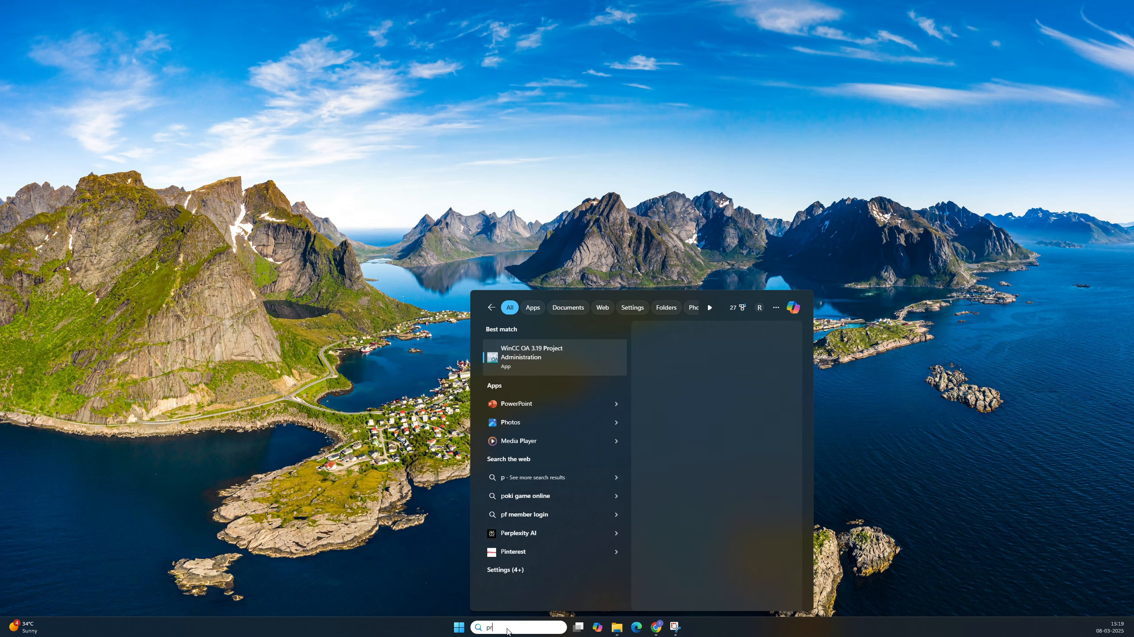
left_click(530, 355)
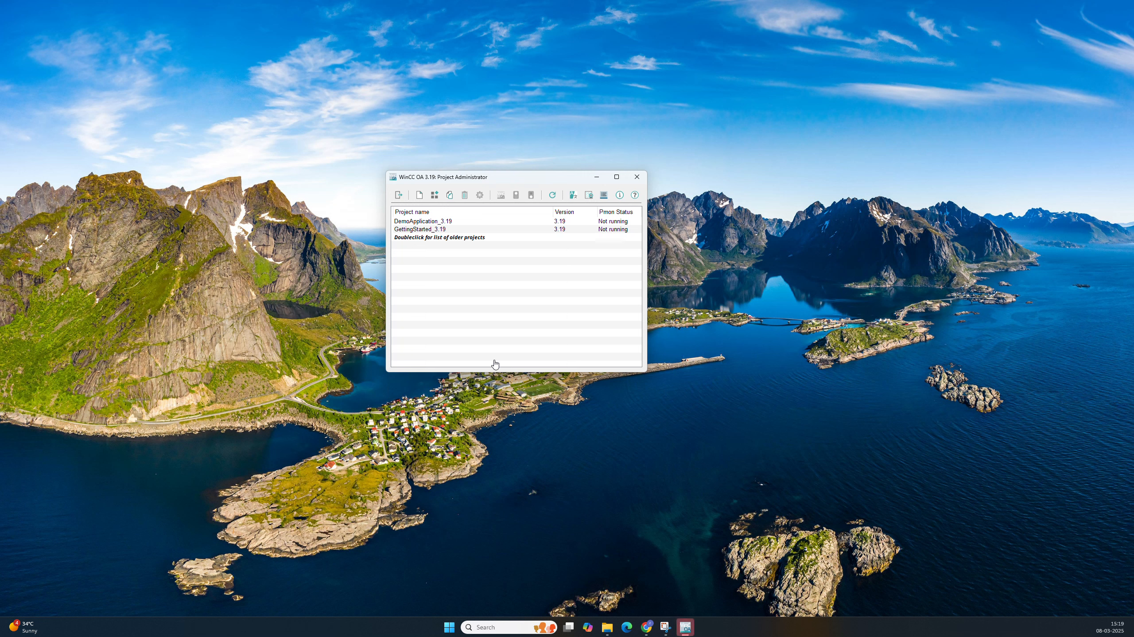
Start a new project and examine each project type from Legacy Standard project through Remote driver project.
left_click(423, 200)
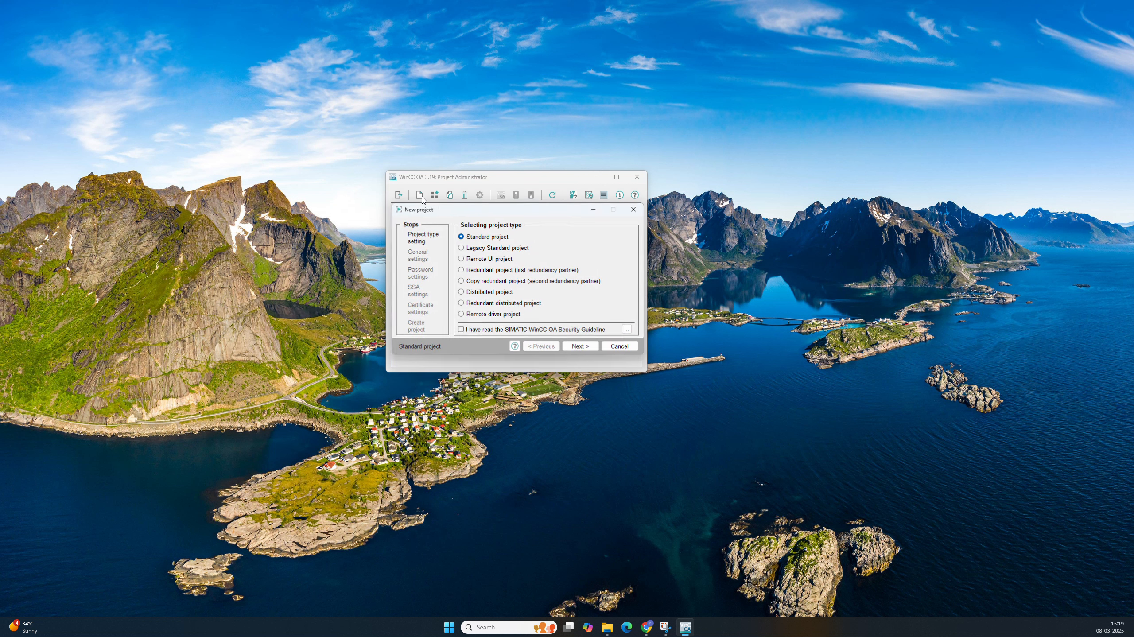
left_click_drag(440, 209, 209, 136)
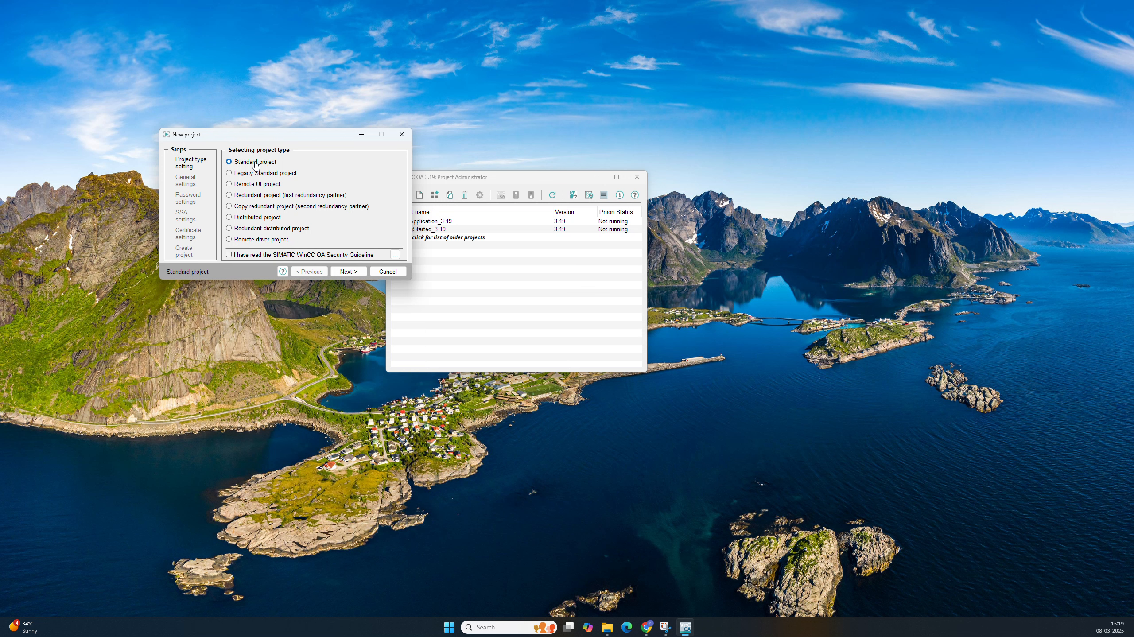
left_click(252, 174)
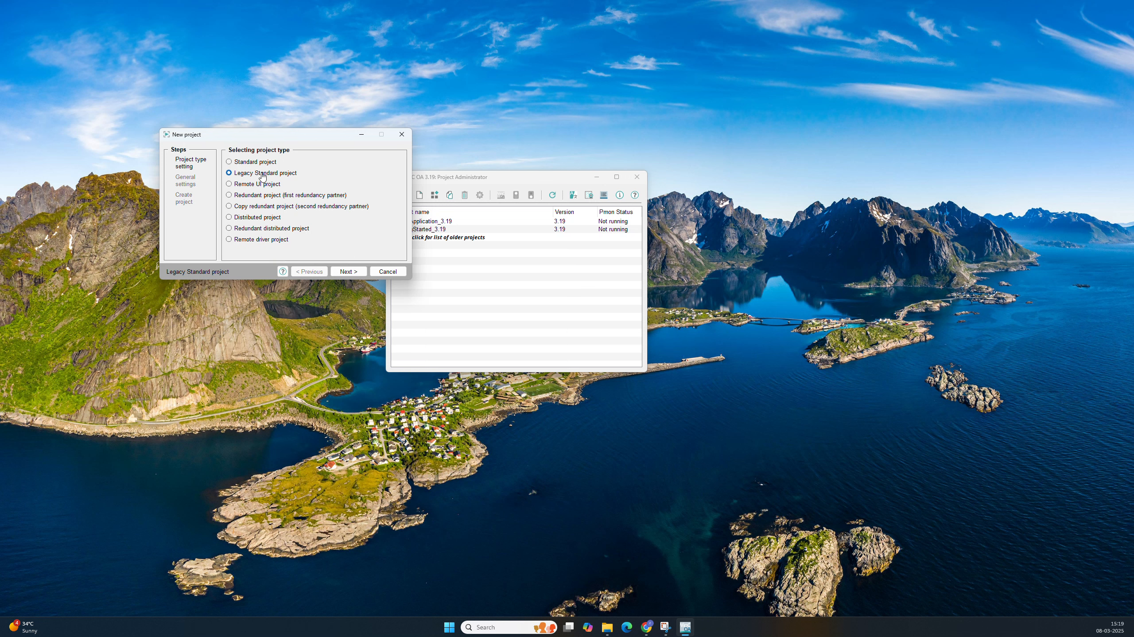
left_click(245, 187)
left_click(238, 195)
left_click(250, 208)
left_click(242, 218)
left_click(241, 232)
left_click(241, 243)
Compare the setup steps of Standard project and Legacy Standard project, and close the new project wizard without creating one.
left_click(251, 164)
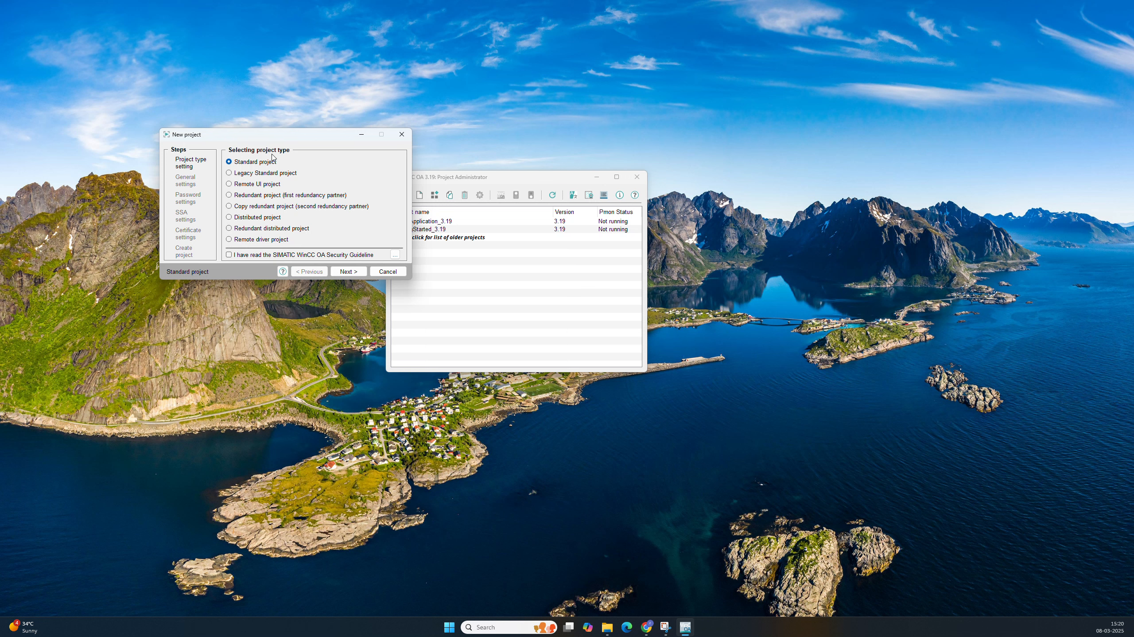
left_click(262, 175)
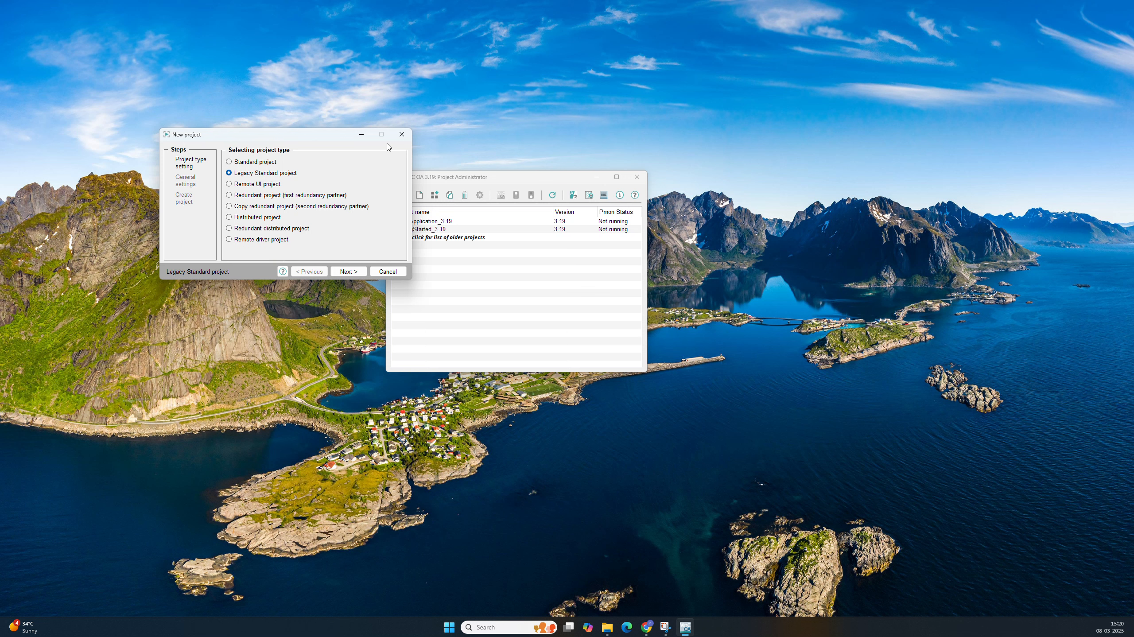
left_click(401, 134)
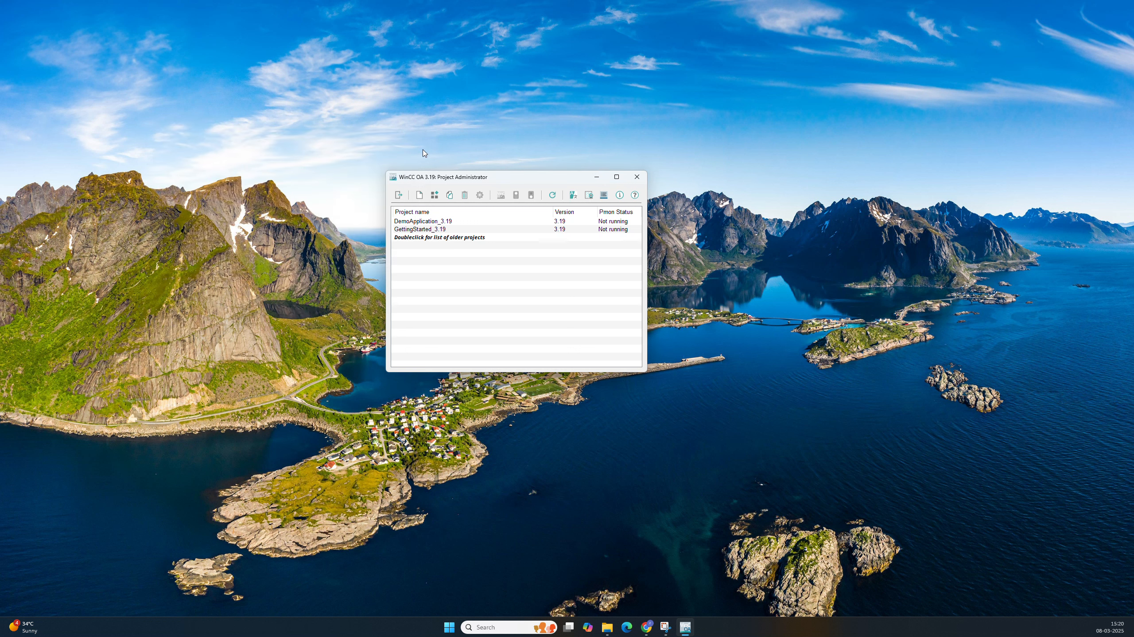
Open the project registration form, look at its path, Runnable option and folder browser, and close it without registering a project.
left_click(433, 197)
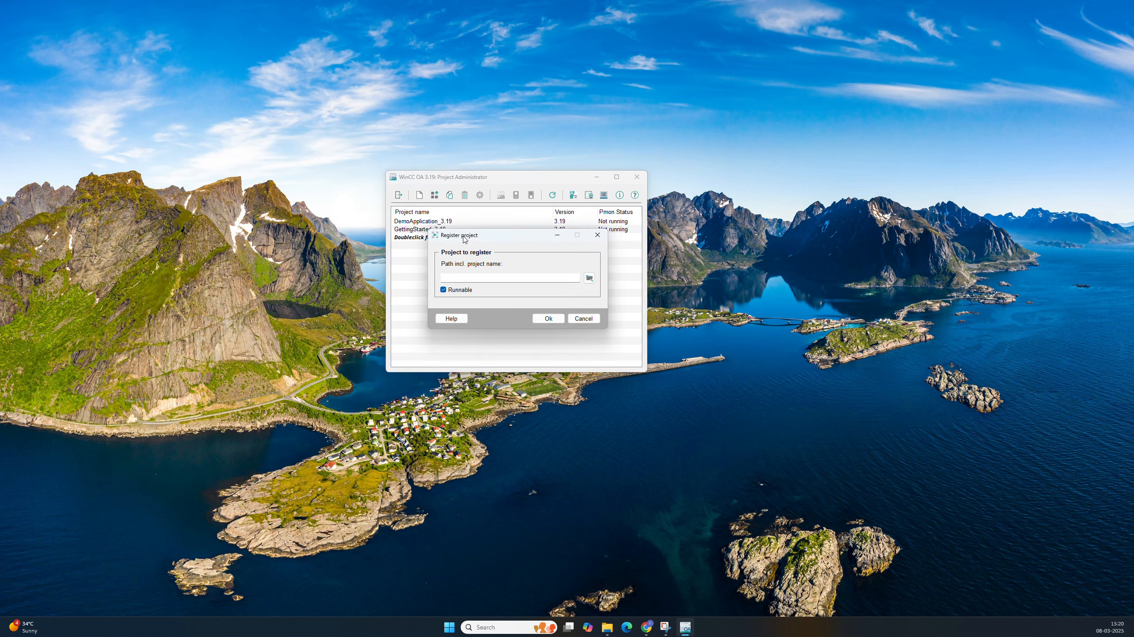
left_click_drag(464, 238, 229, 119)
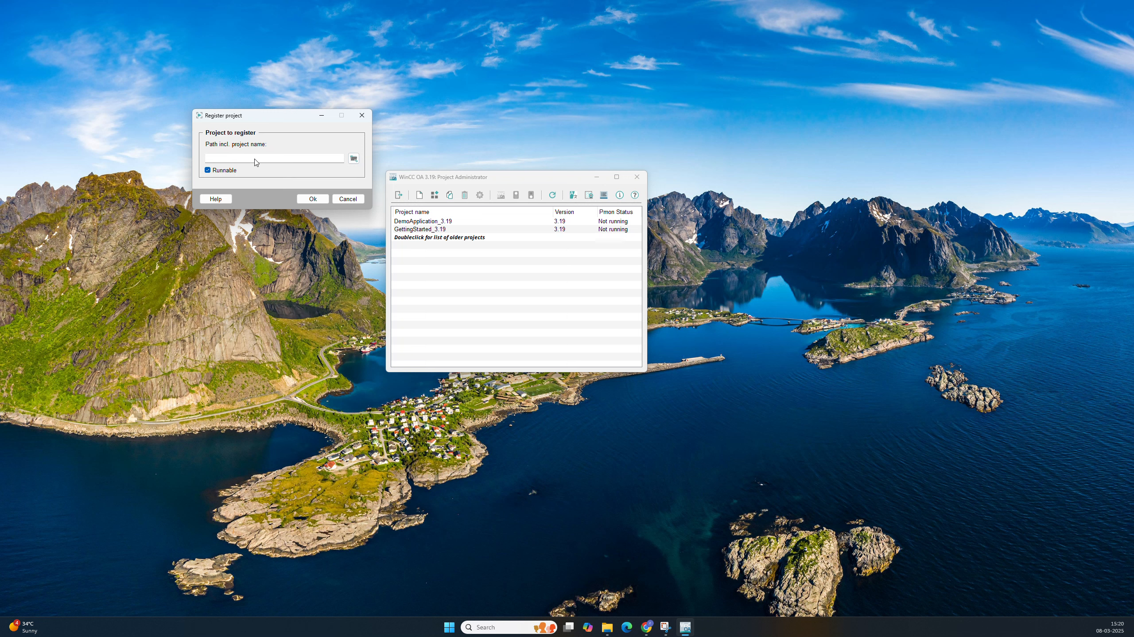
left_click_drag(258, 122, 281, 104)
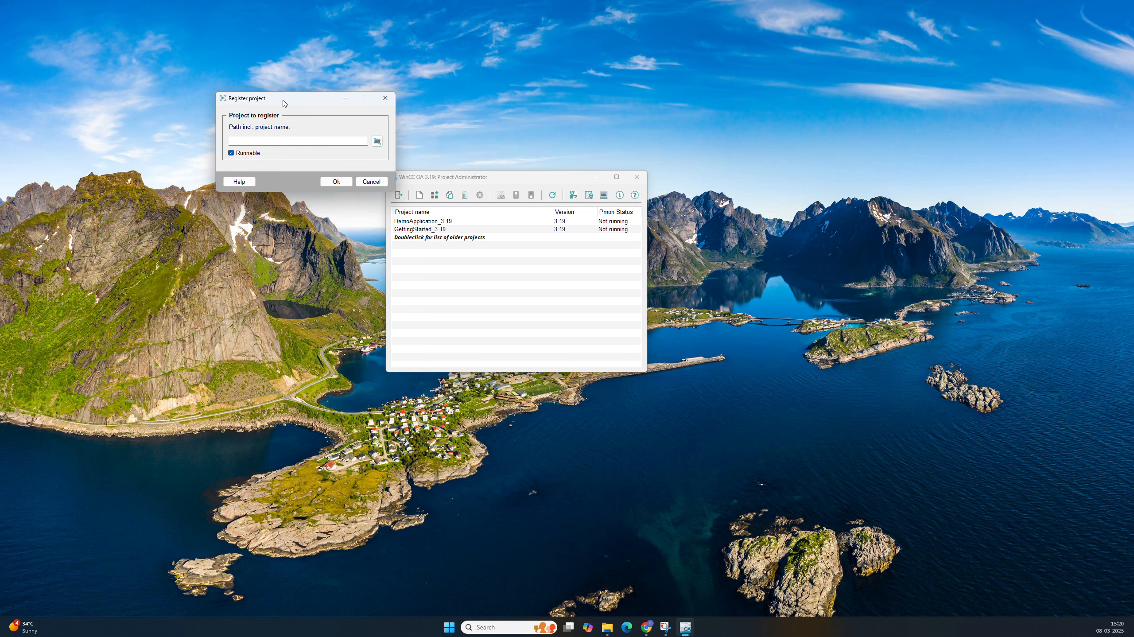
left_click(374, 142)
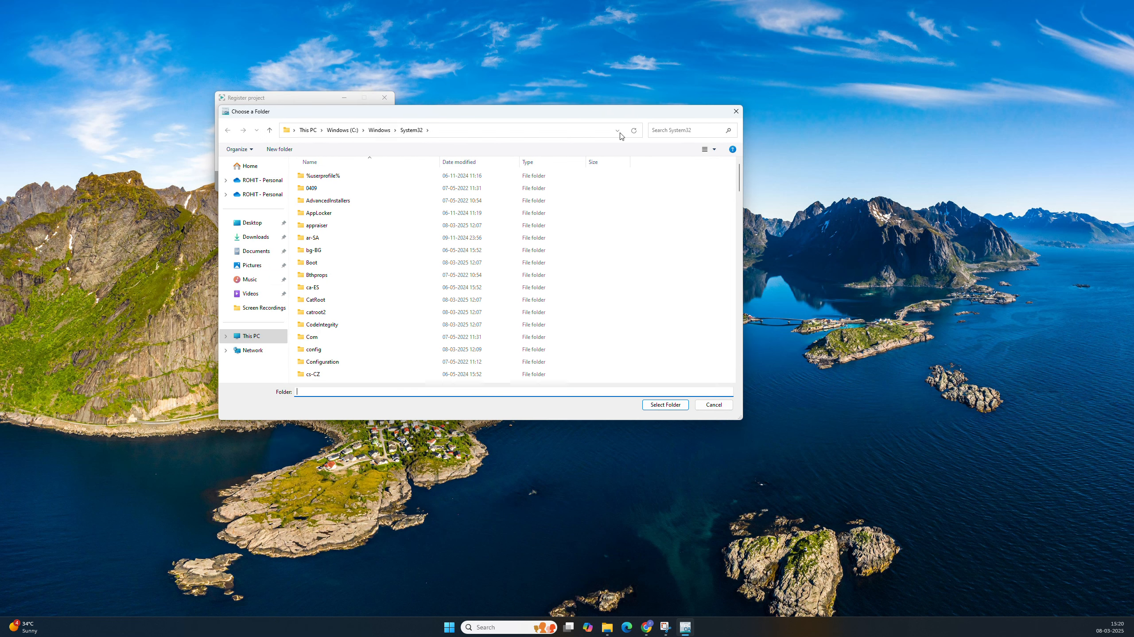
left_click(736, 112)
left_click(384, 97)
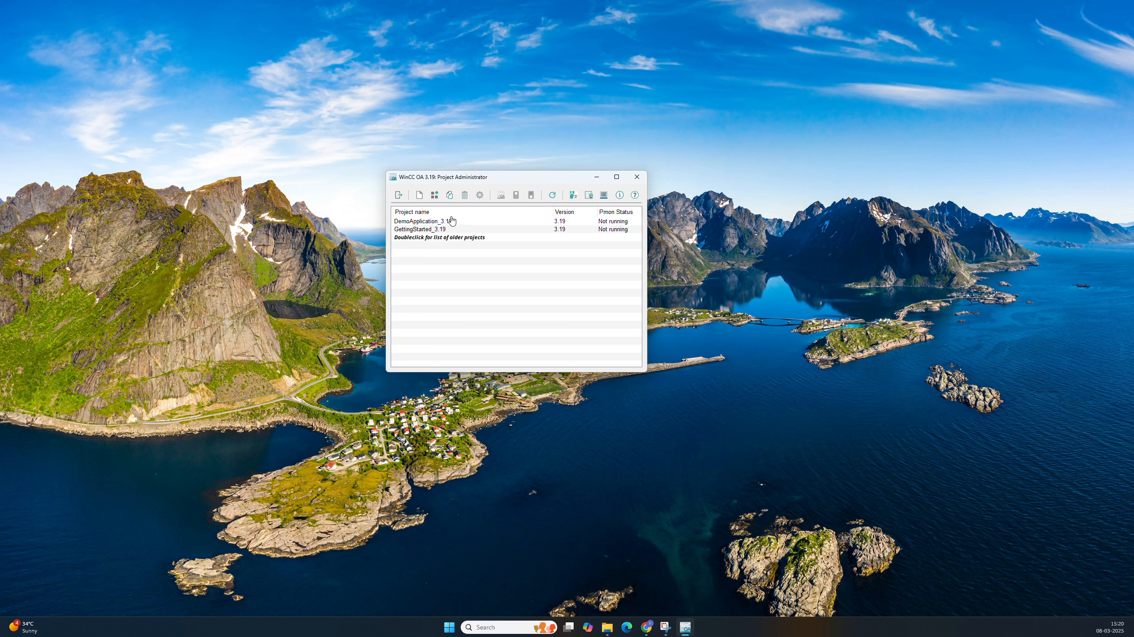
Open the properties of the GettingStarted_3.19 project and view its config file in an enlarged text editor window.
left_click(433, 230)
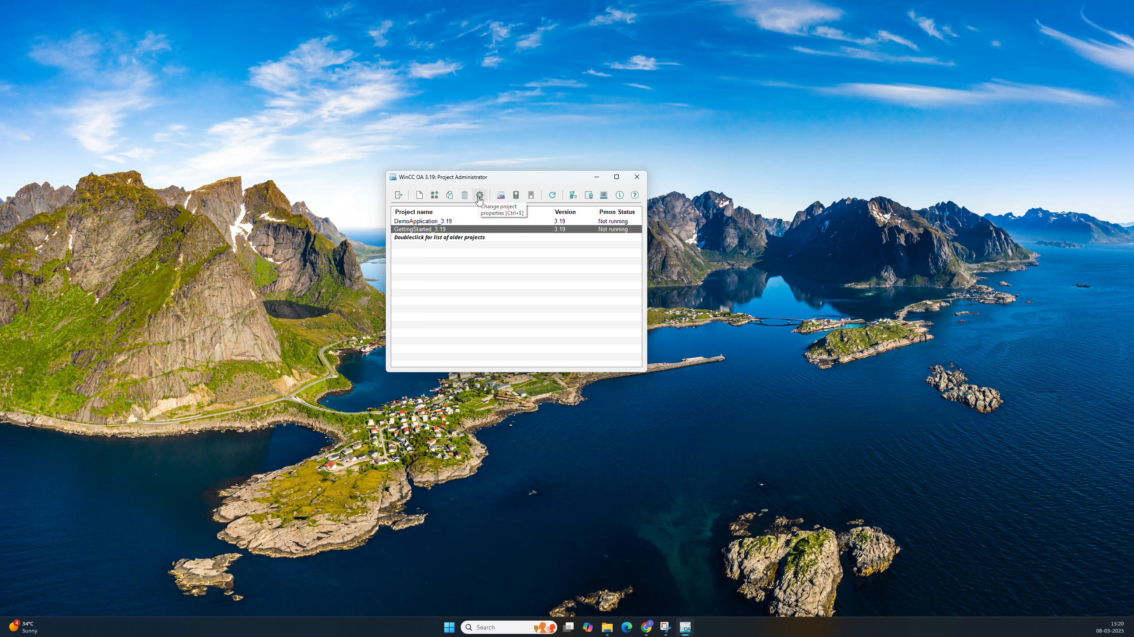
left_click(479, 200)
left_click_drag(456, 217, 212, 90)
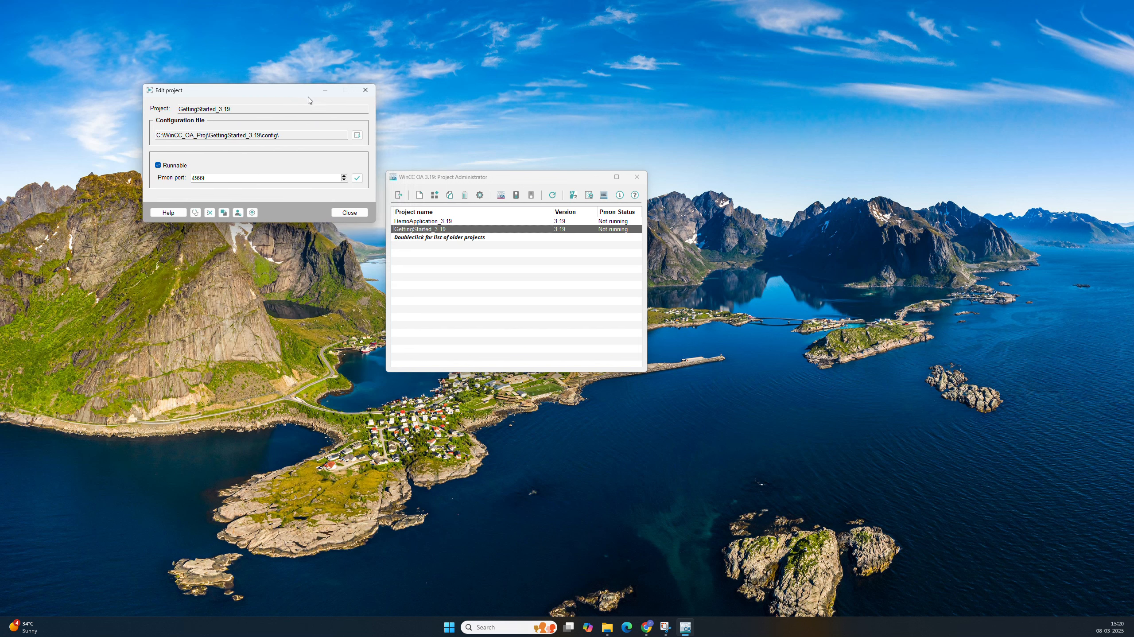
left_click(358, 136)
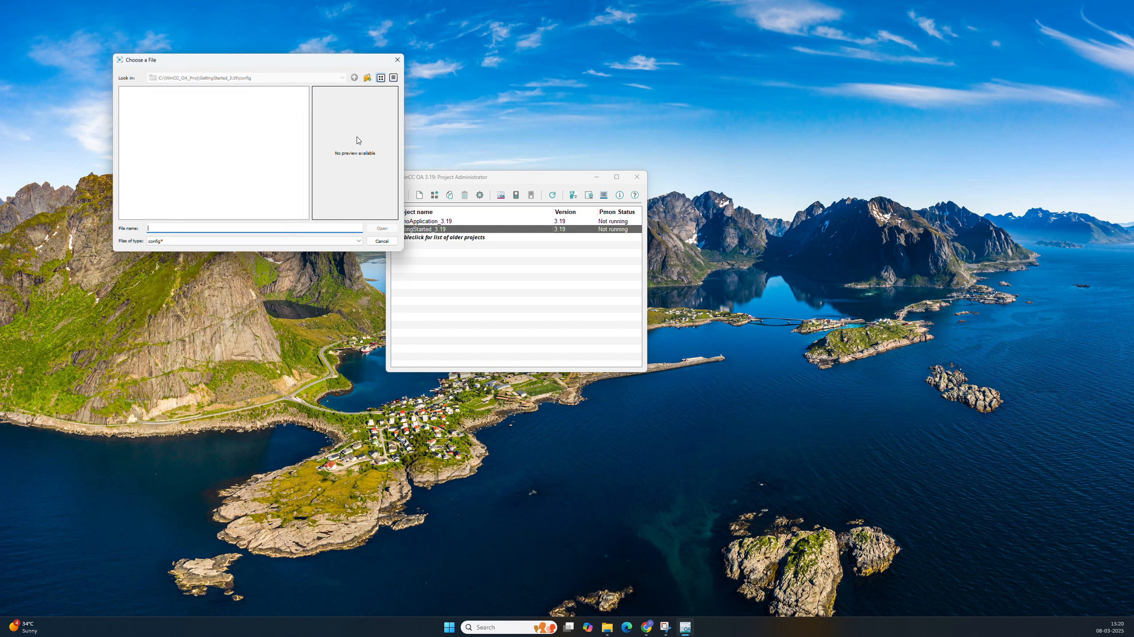
left_click(132, 92)
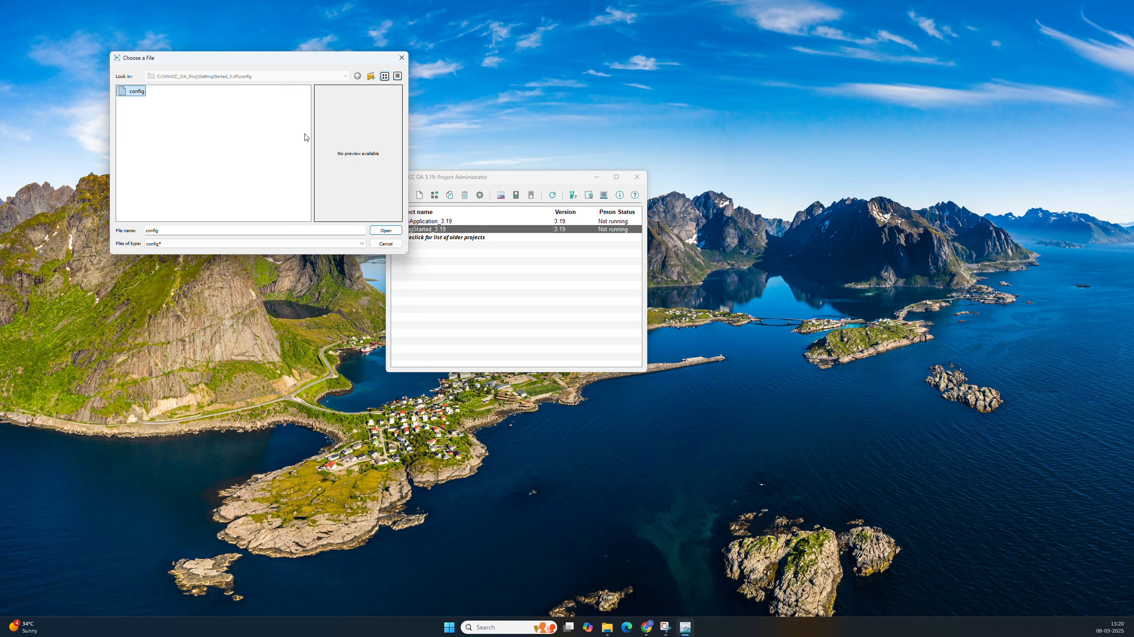
left_click(387, 230)
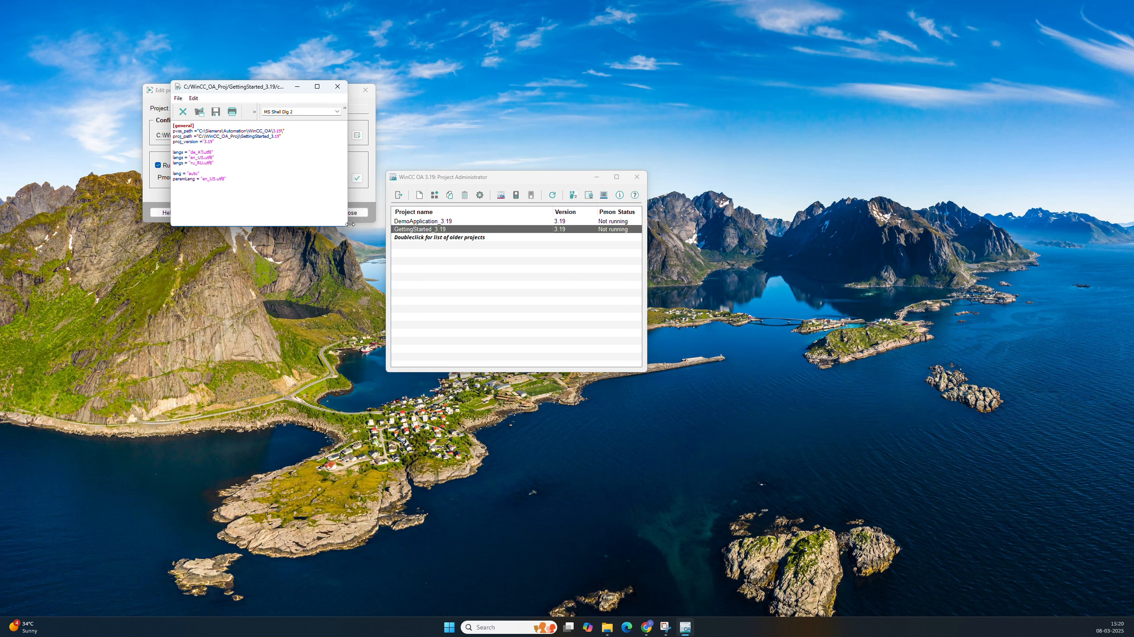
left_click_drag(346, 227, 637, 458)
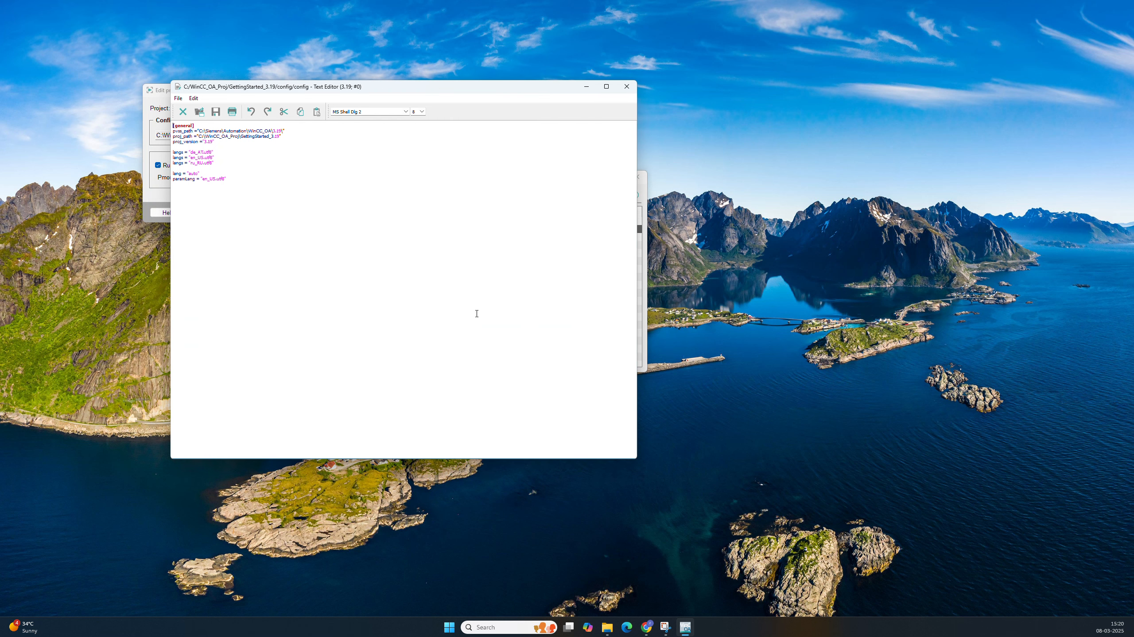
Review the pvss_path, proj_path and langs entries in the config file.
left_click_drag(288, 131, 168, 130)
left_click(238, 145)
left_click_drag(291, 132, 167, 130)
left_click(232, 141)
left_click_drag(286, 136, 172, 153)
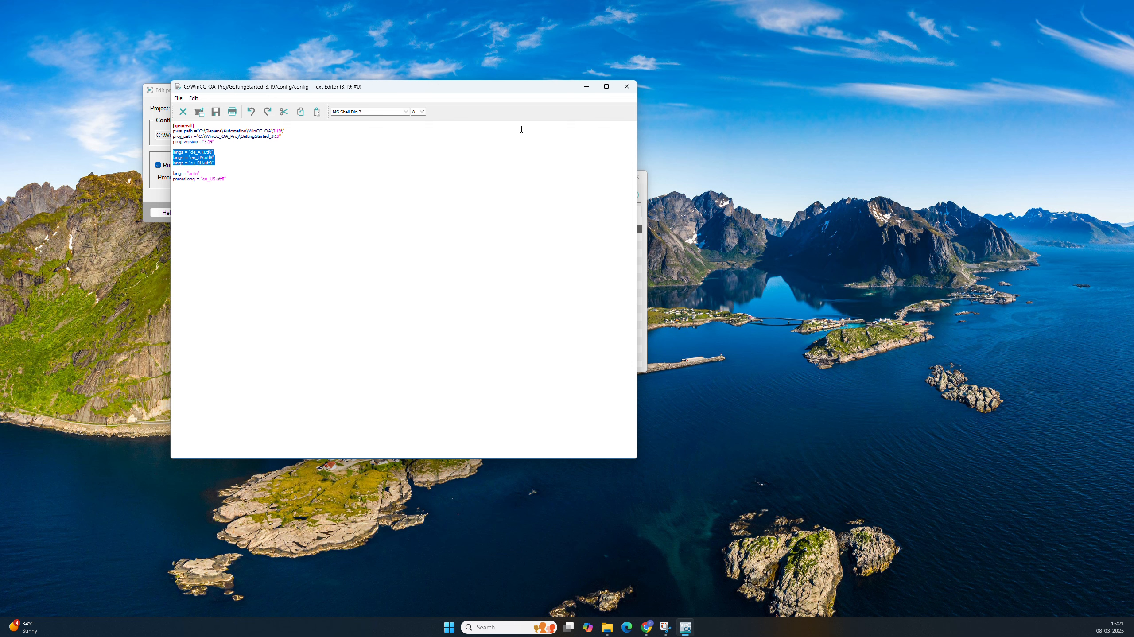
Close the config file, check the project's Pmon port, and close the project properties without changes.
left_click(627, 86)
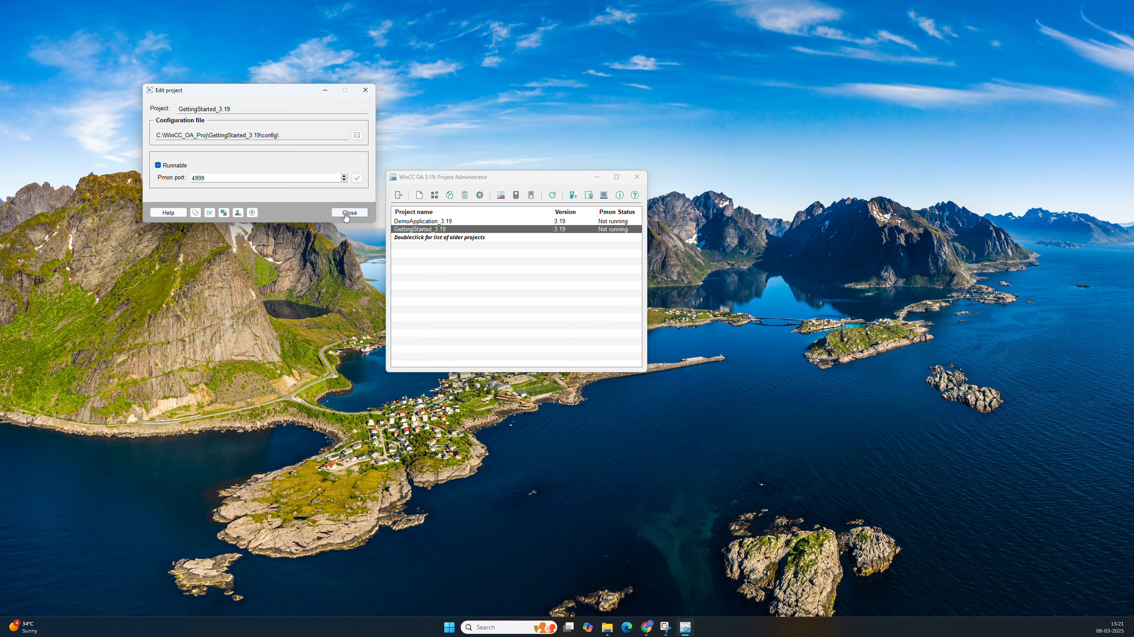
left_click_drag(206, 178, 183, 178)
left_click(206, 179)
left_click(350, 213)
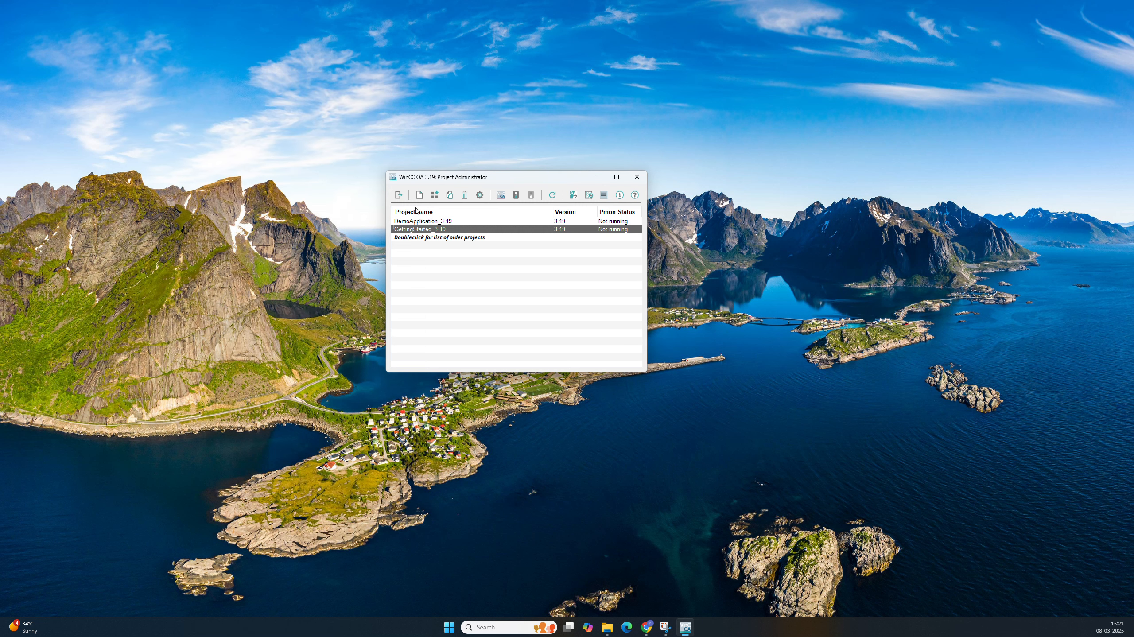
Open the GettingStarted_3.19 console, enlarge it to examine the manager list and options, close it and refresh the project list.
left_click(499, 197)
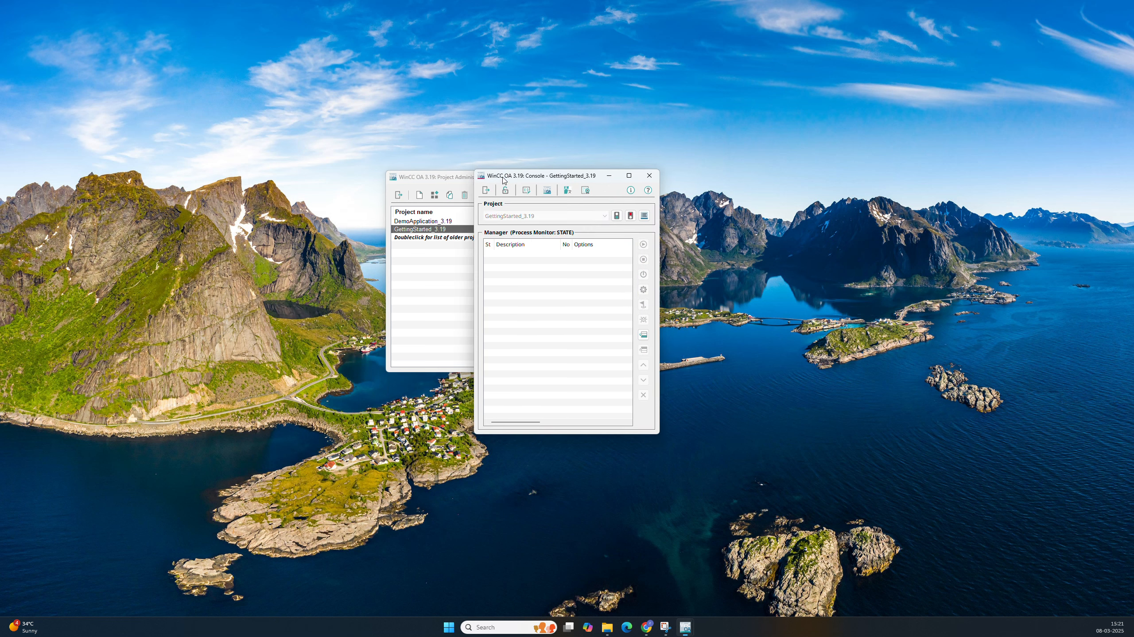
left_click_drag(500, 180, 712, 113)
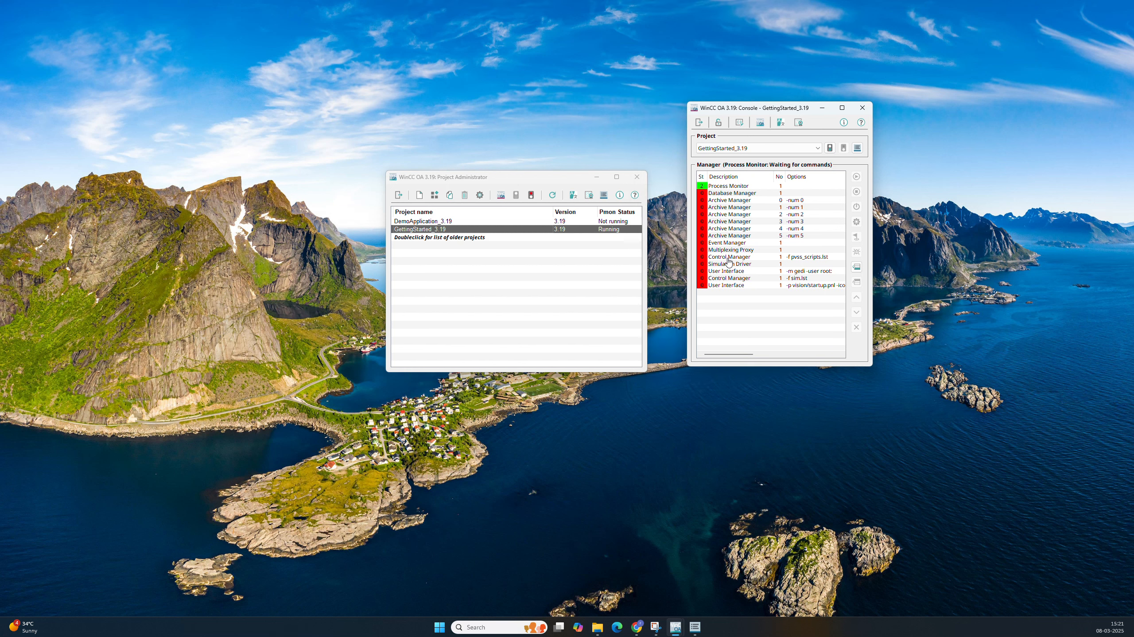
left_click_drag(695, 369, 690, 387)
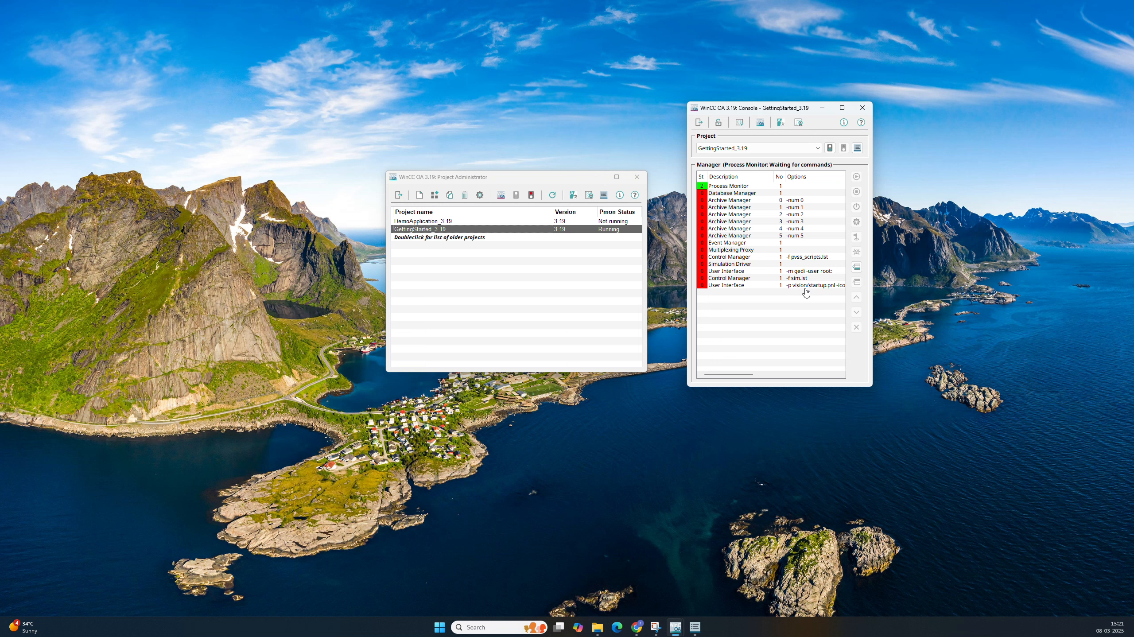
left_click_drag(873, 315, 914, 312)
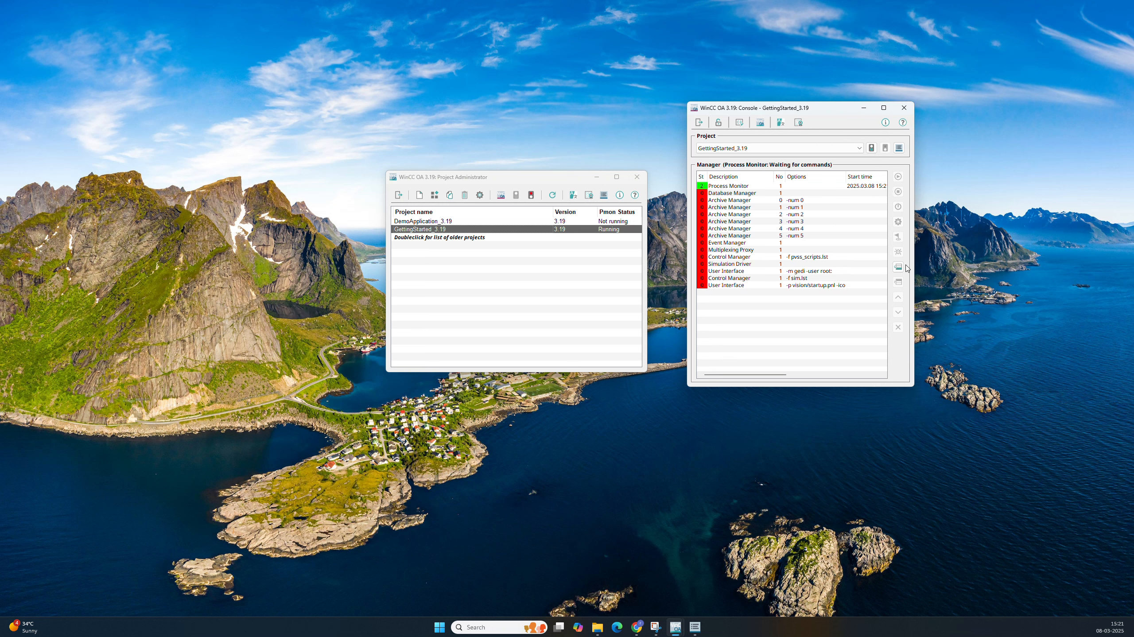
left_click(905, 108)
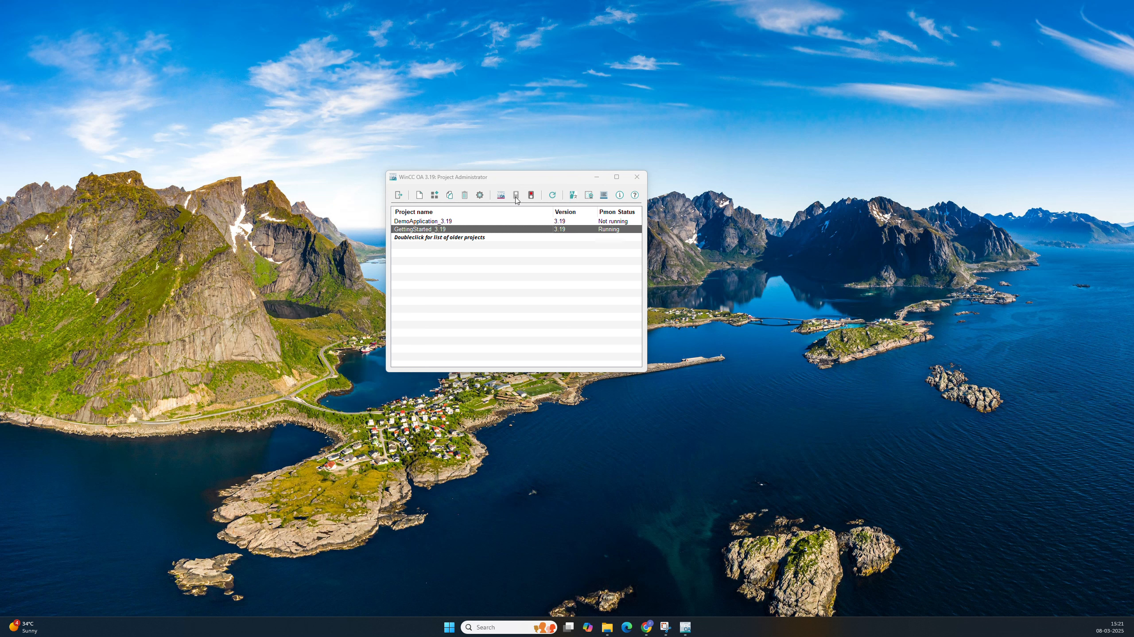
left_click(553, 197)
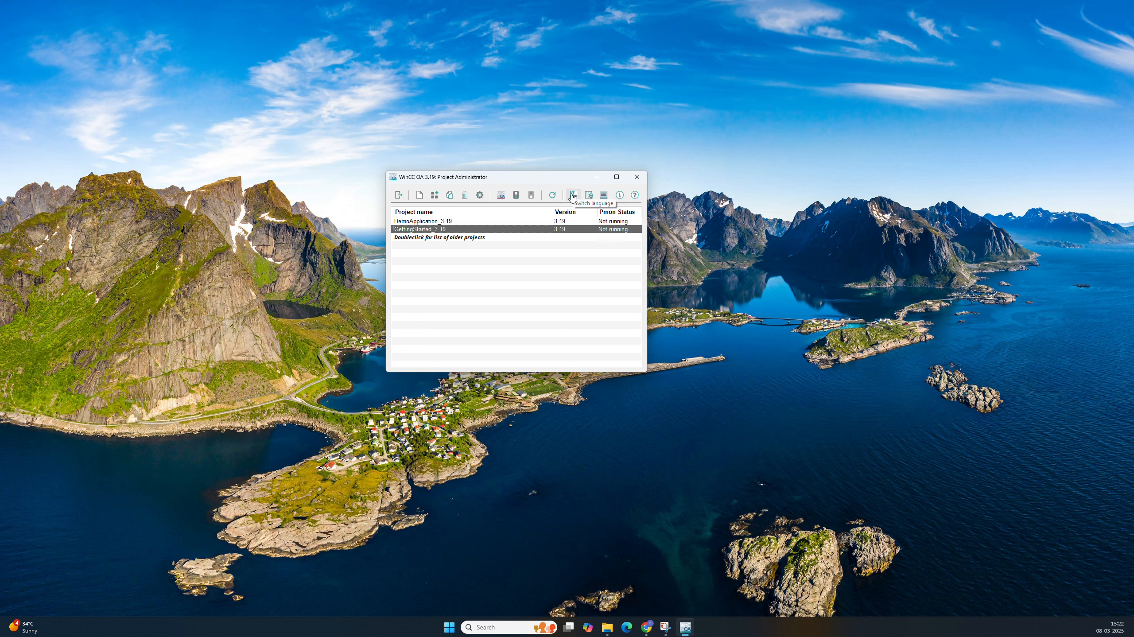
Switch the Project Administrator's language to German - Austria.
left_click(573, 195)
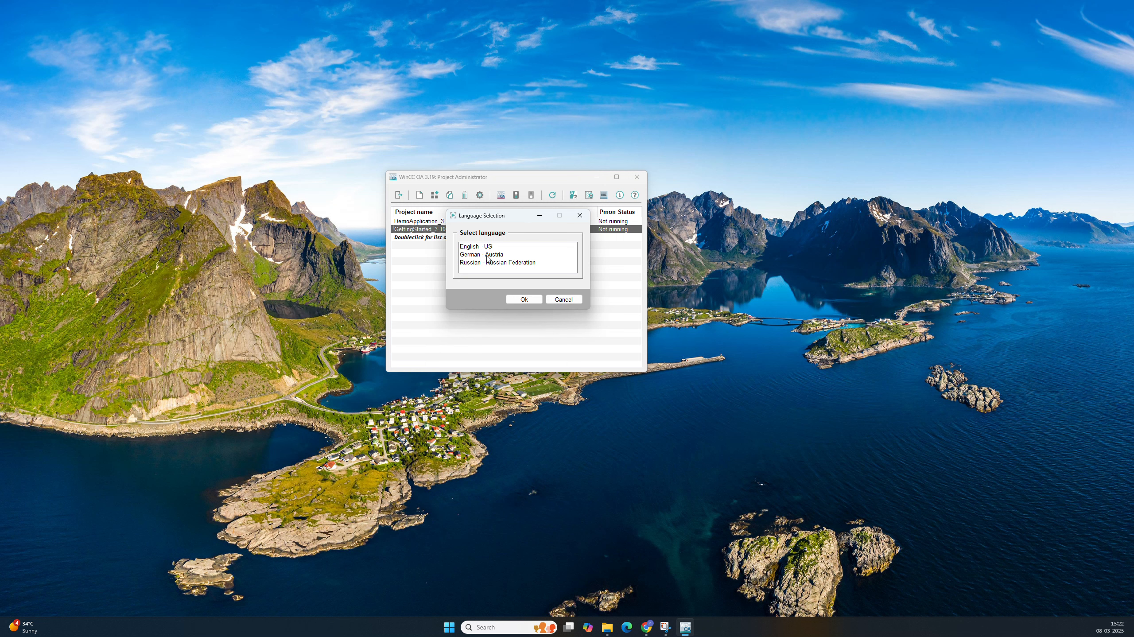
left_click_drag(486, 220, 684, 207)
left_click(678, 242)
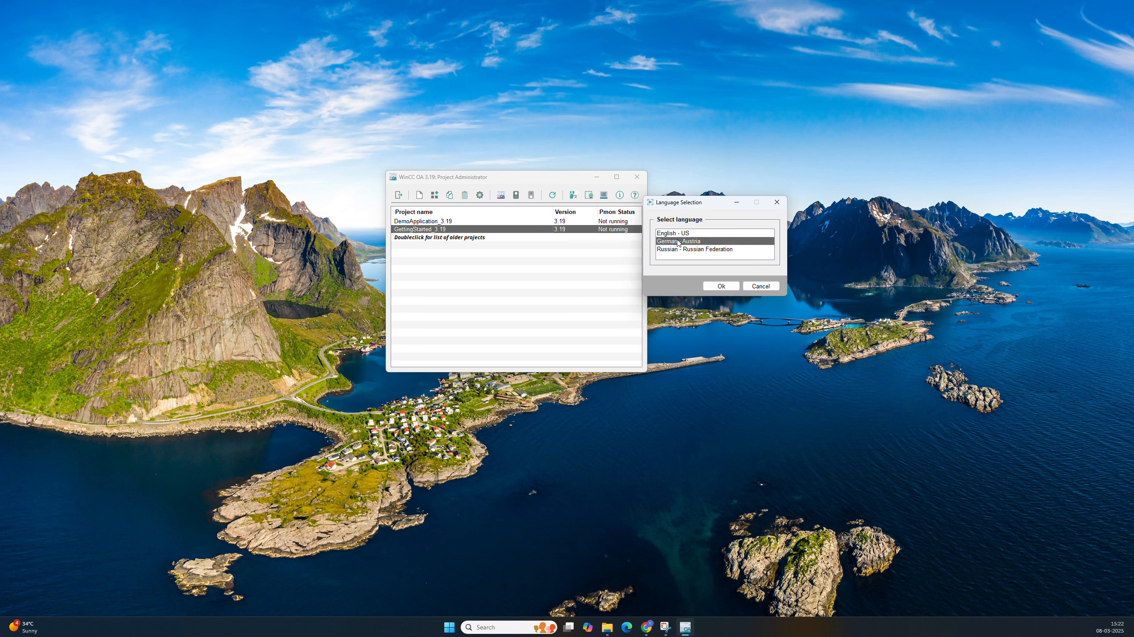
left_click(719, 287)
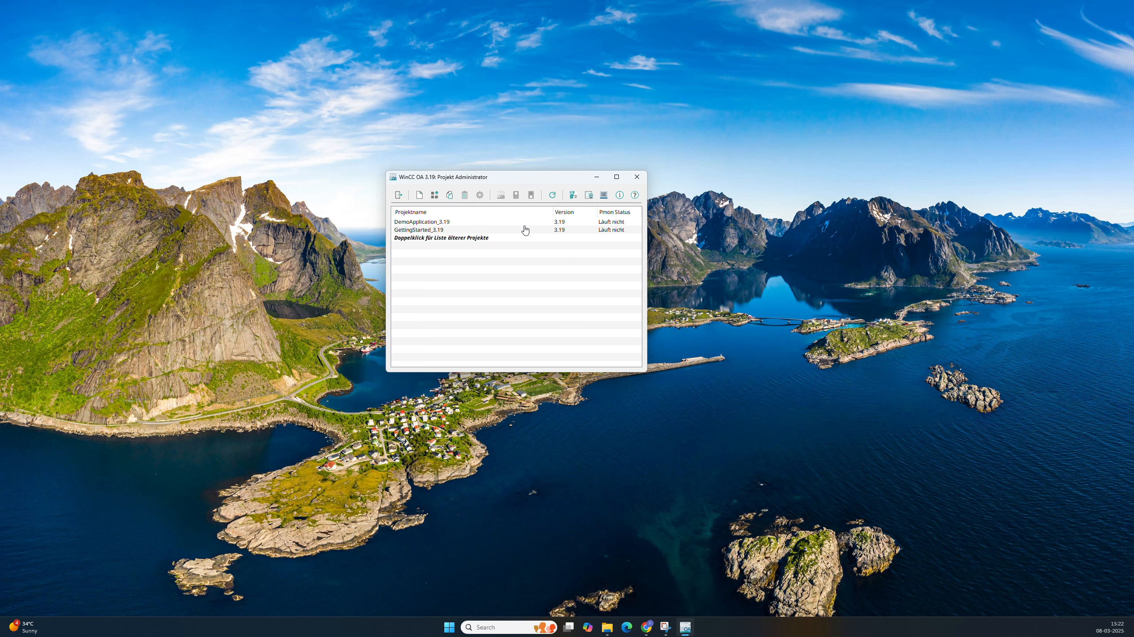
Switch the Project Administrator's language back to English - US.
left_click(573, 195)
left_click(491, 255)
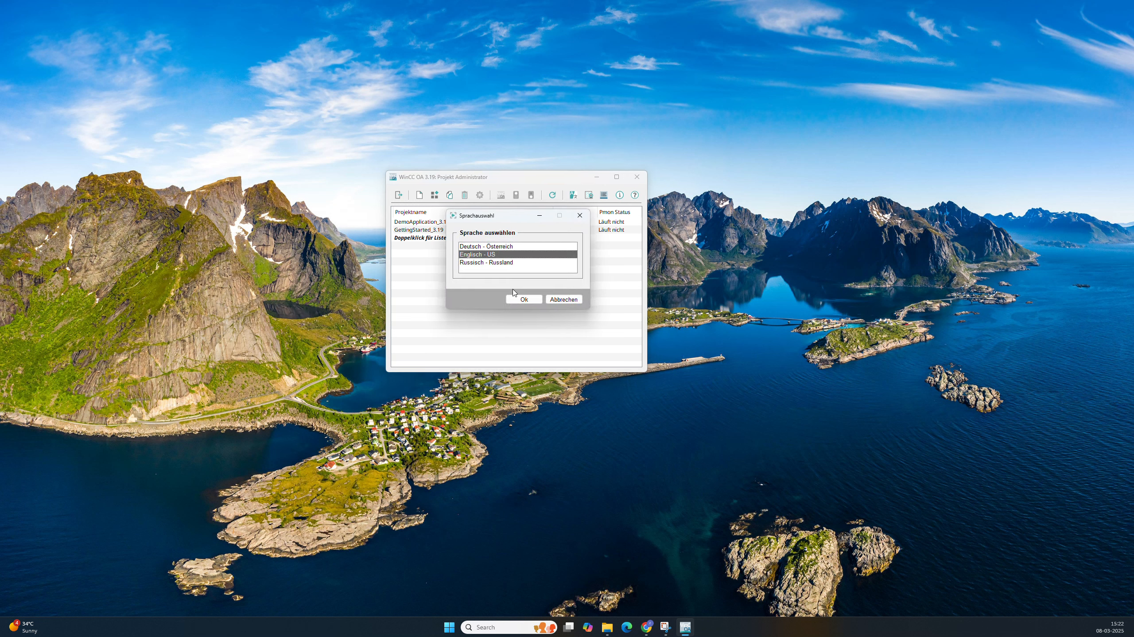
left_click(514, 300)
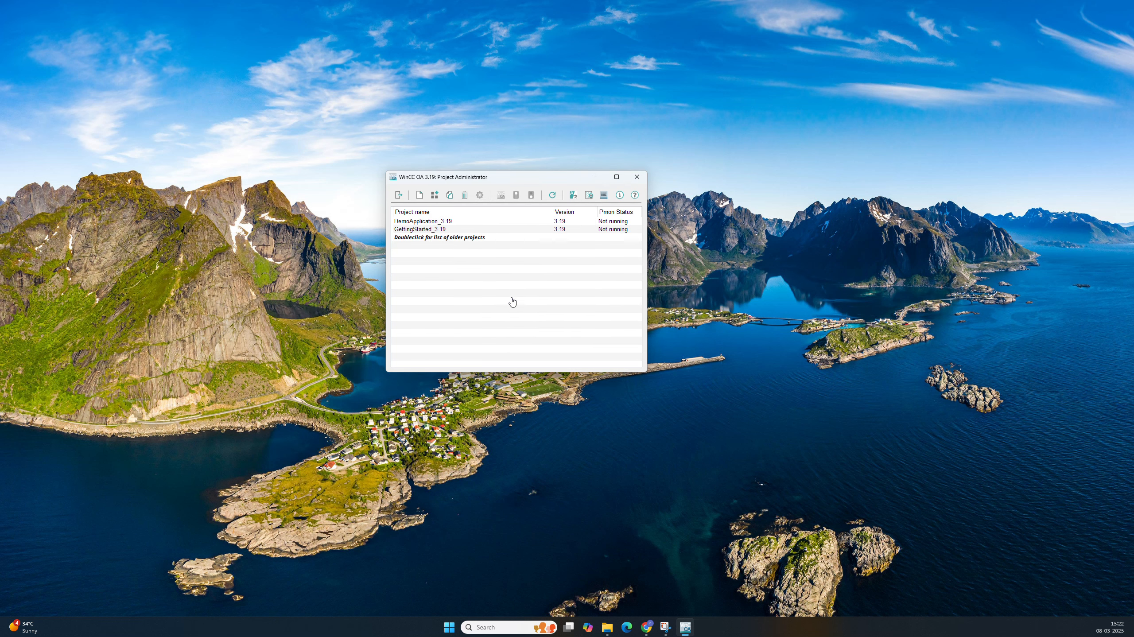
Open the license information, move its window clear of the project list, and examine the License and Hardware Code details.
left_click(589, 195)
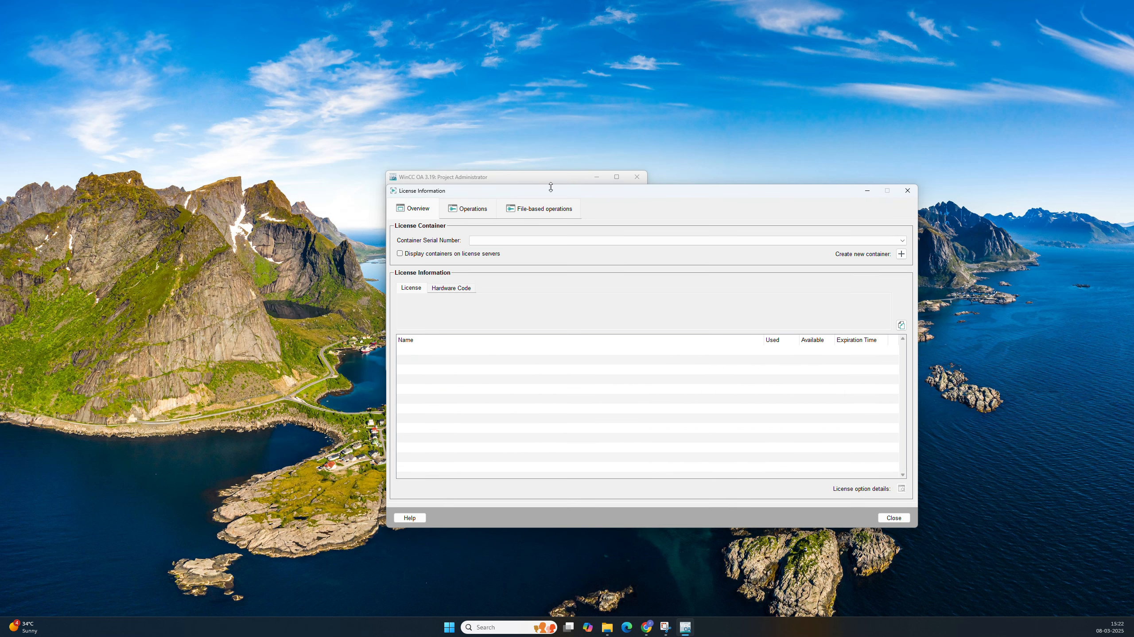
left_click_drag(551, 187, 712, 134)
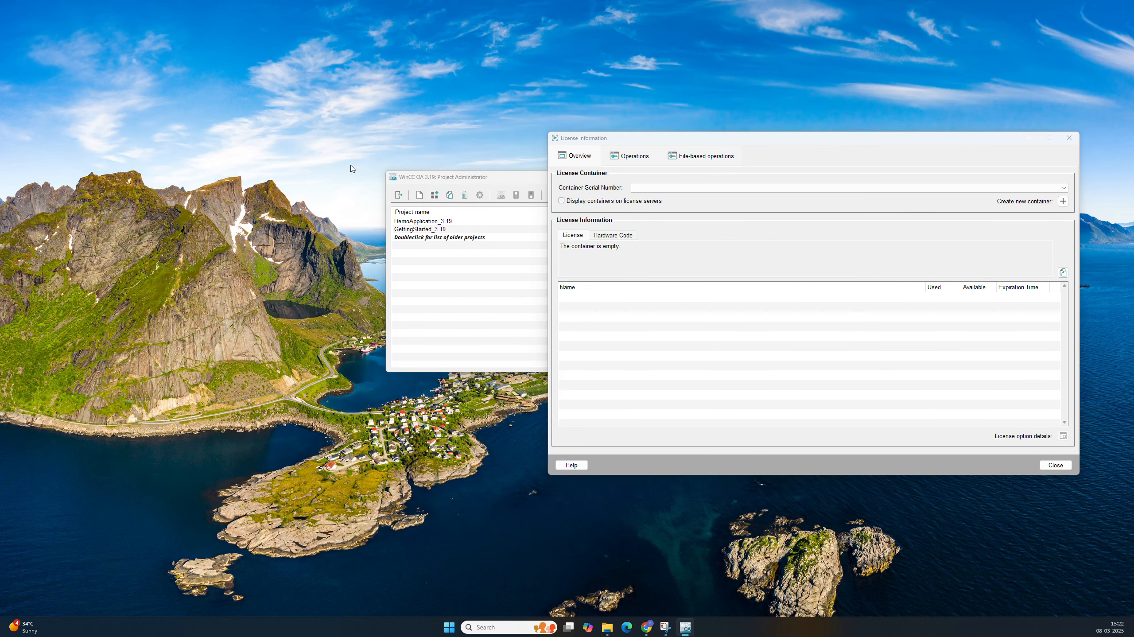
left_click_drag(622, 143, 618, 114)
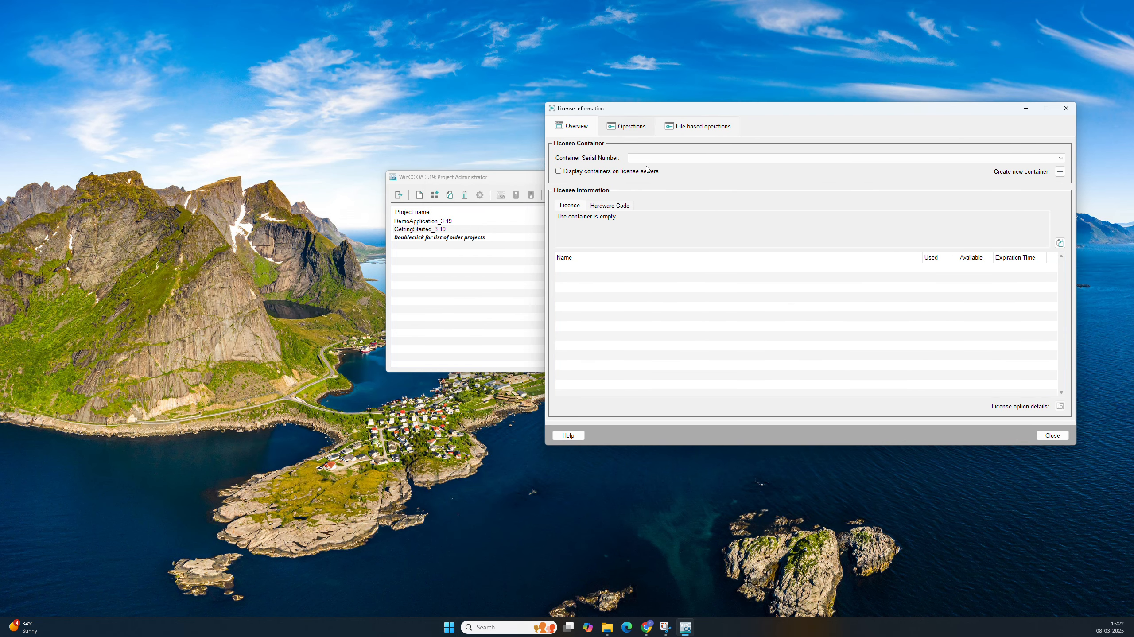
left_click(607, 210)
left_click(571, 207)
left_click_drag(636, 115, 574, 117)
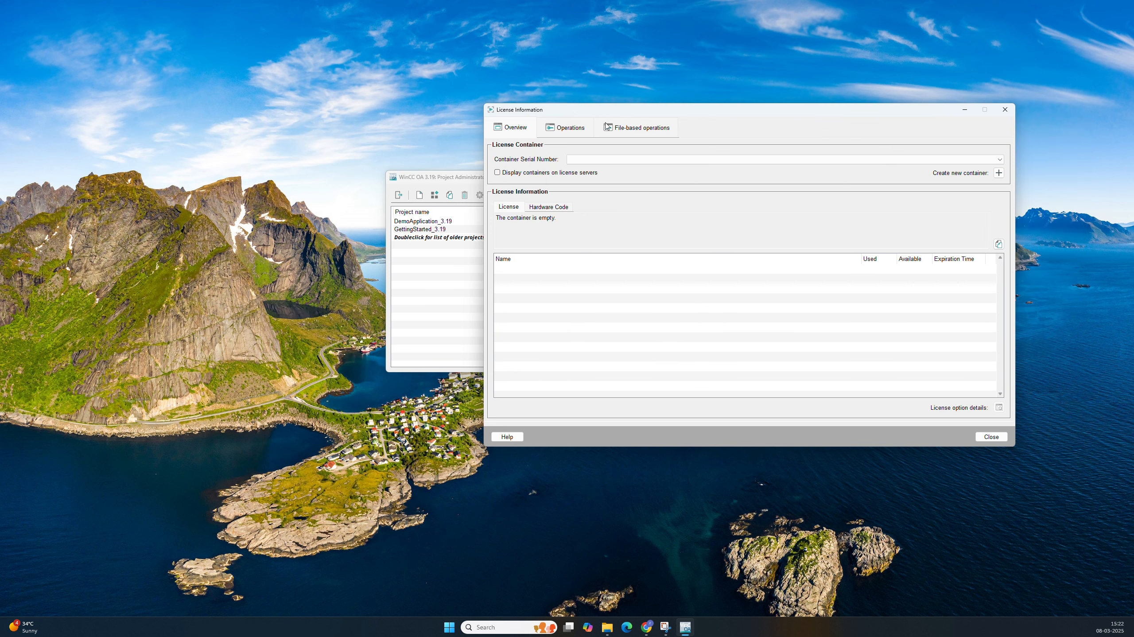
Try the option for creating a new license container, and close the license information.
left_click(999, 174)
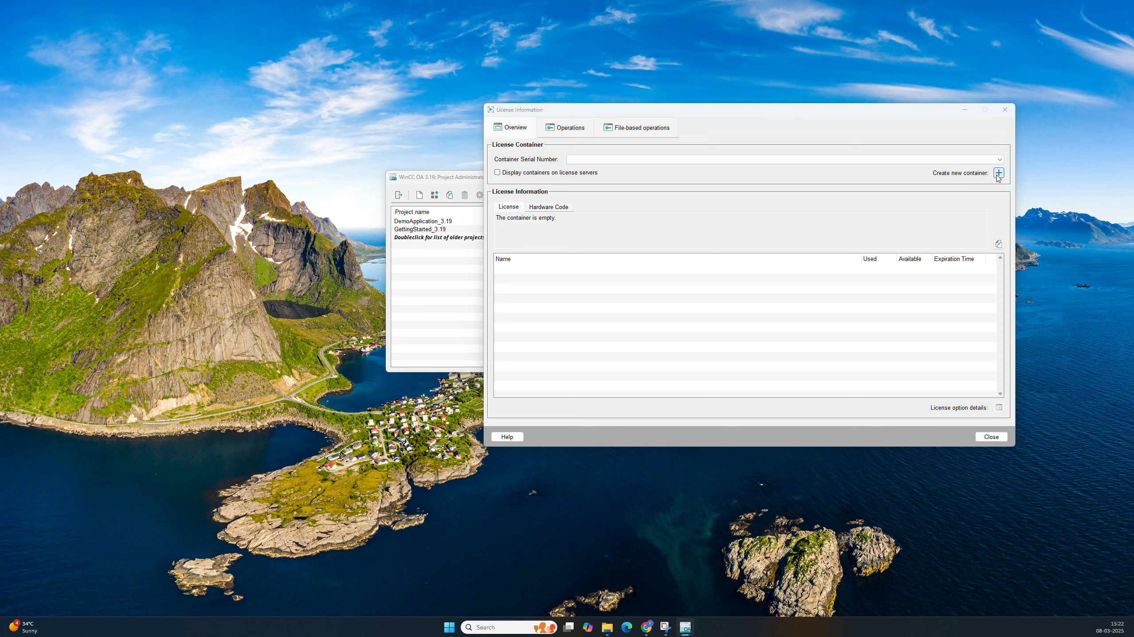
left_click(773, 306)
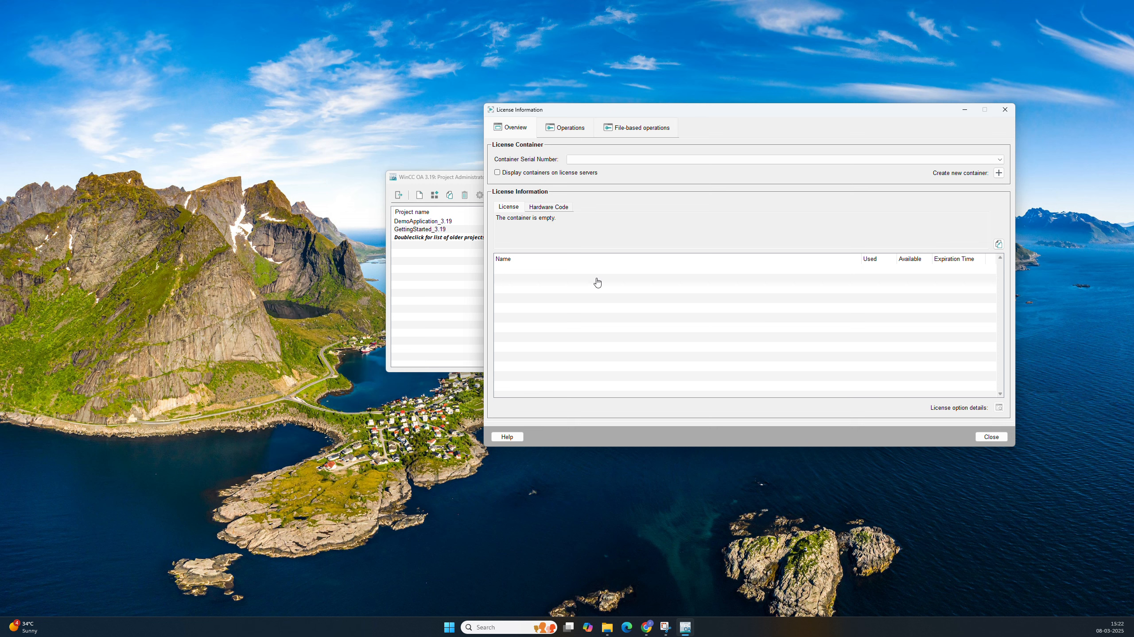
left_click(818, 306)
left_click(992, 437)
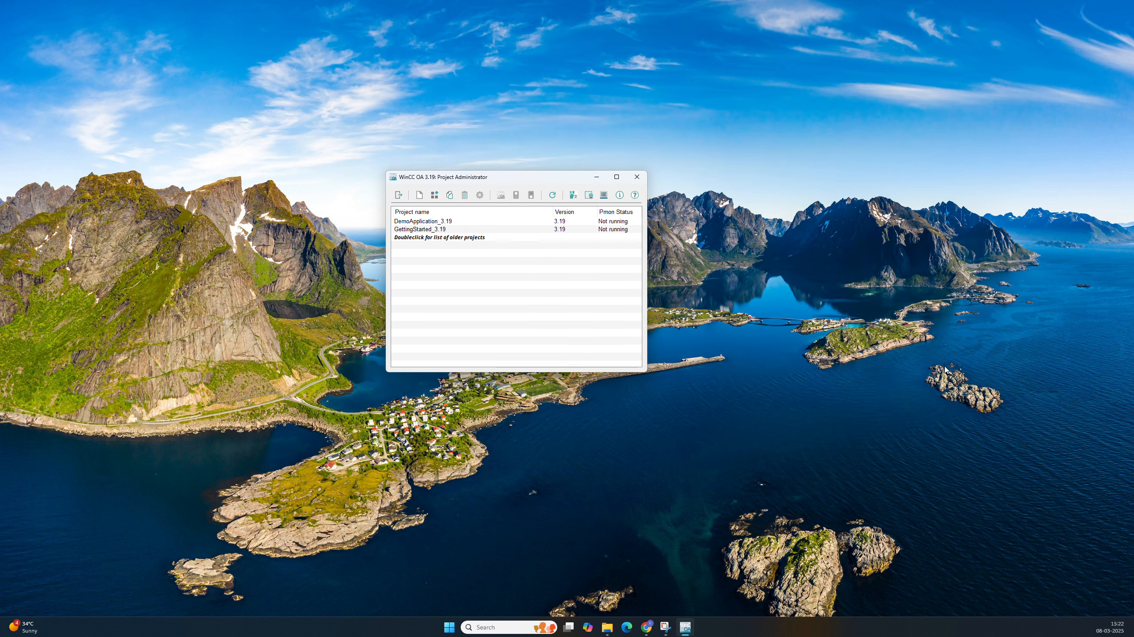
Open the Log Viewer, bring it to the front, enlarge its window and reposition it near the middle of the desktop.
left_click(604, 195)
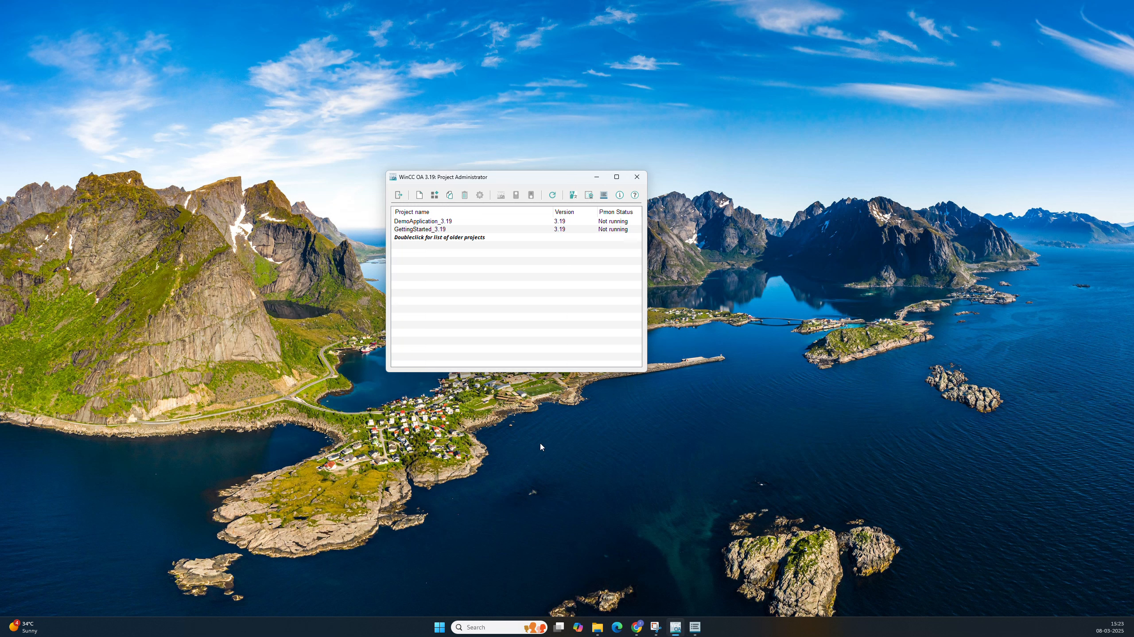
left_click(695, 627)
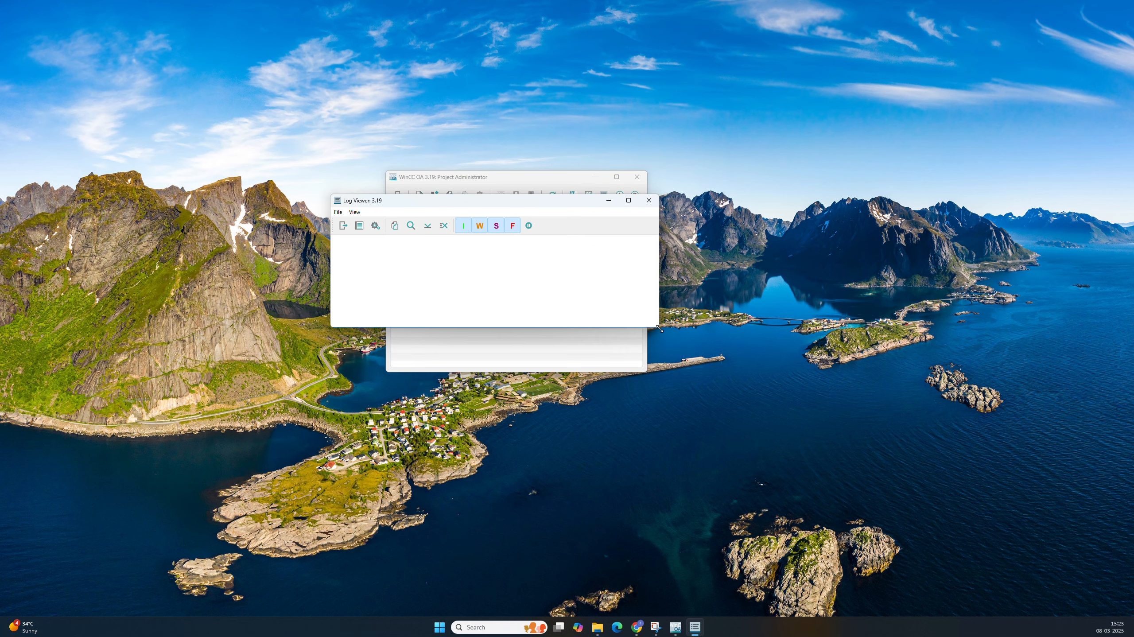
left_click_drag(660, 329, 954, 552)
left_click_drag(500, 206, 390, 158)
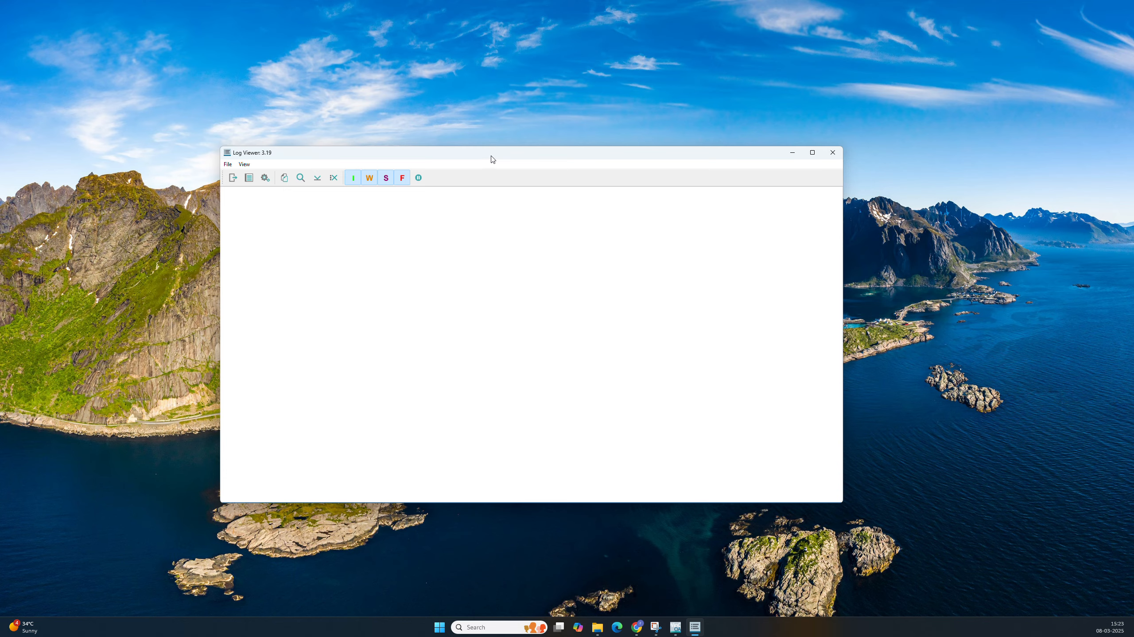
Close the Log Viewer, and view the product's About information before closing it.
left_click_drag(493, 160, 504, 206)
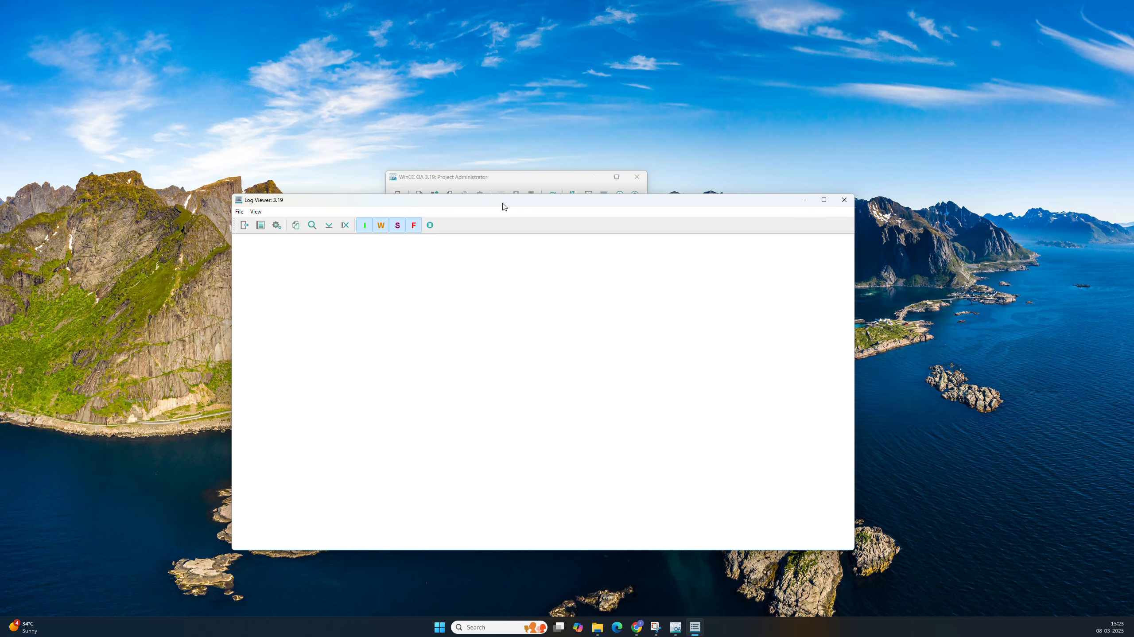
left_click(844, 200)
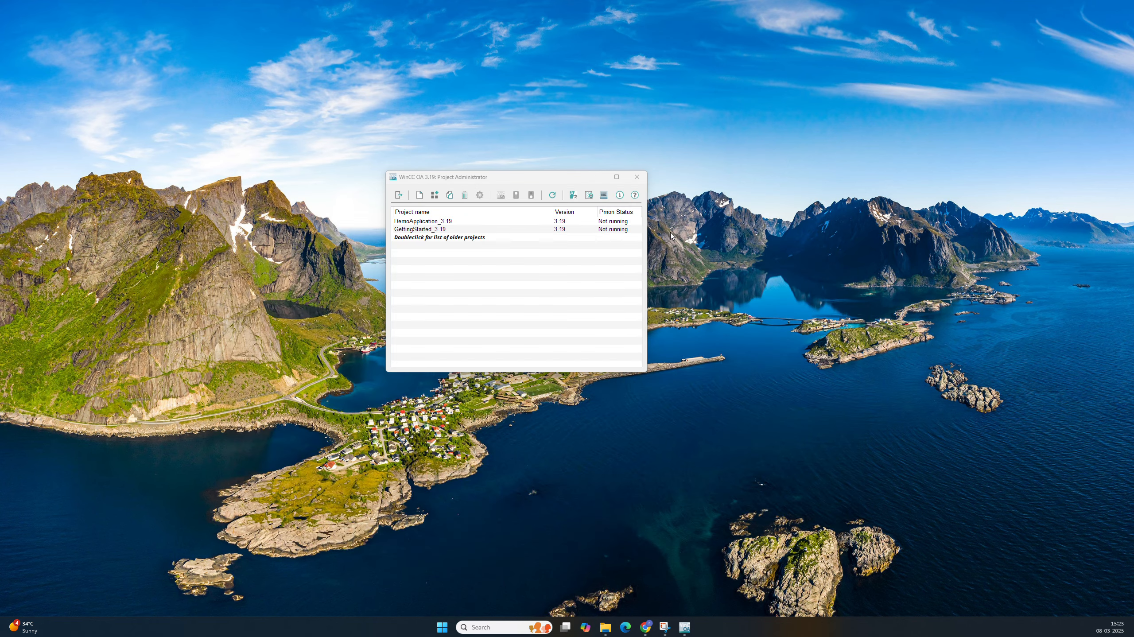
left_click(620, 196)
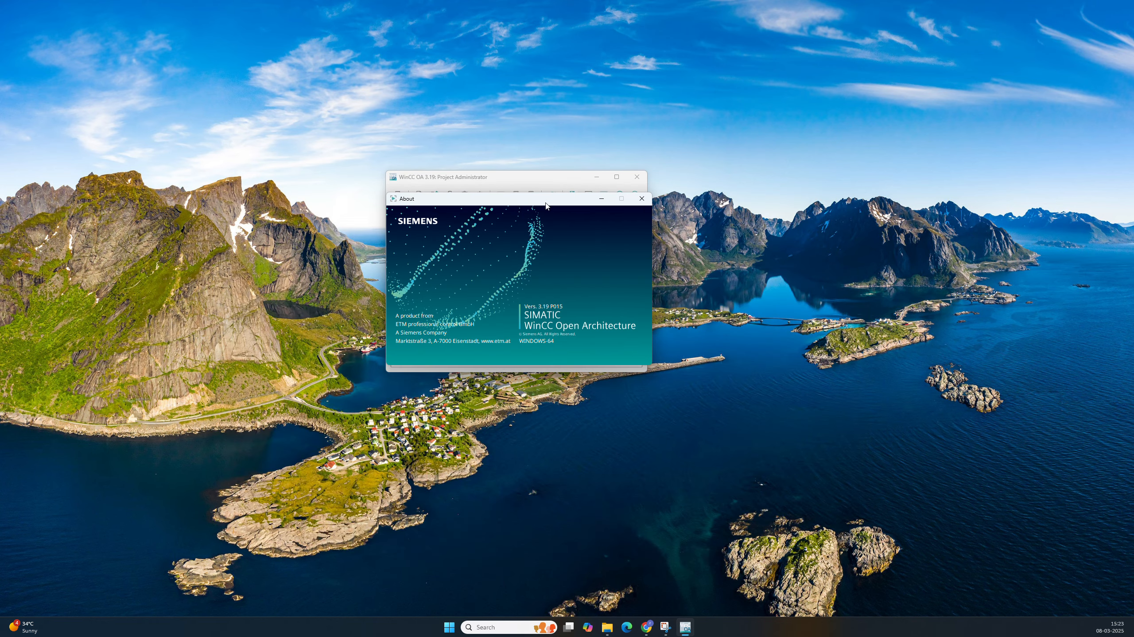
left_click_drag(517, 203, 801, 160)
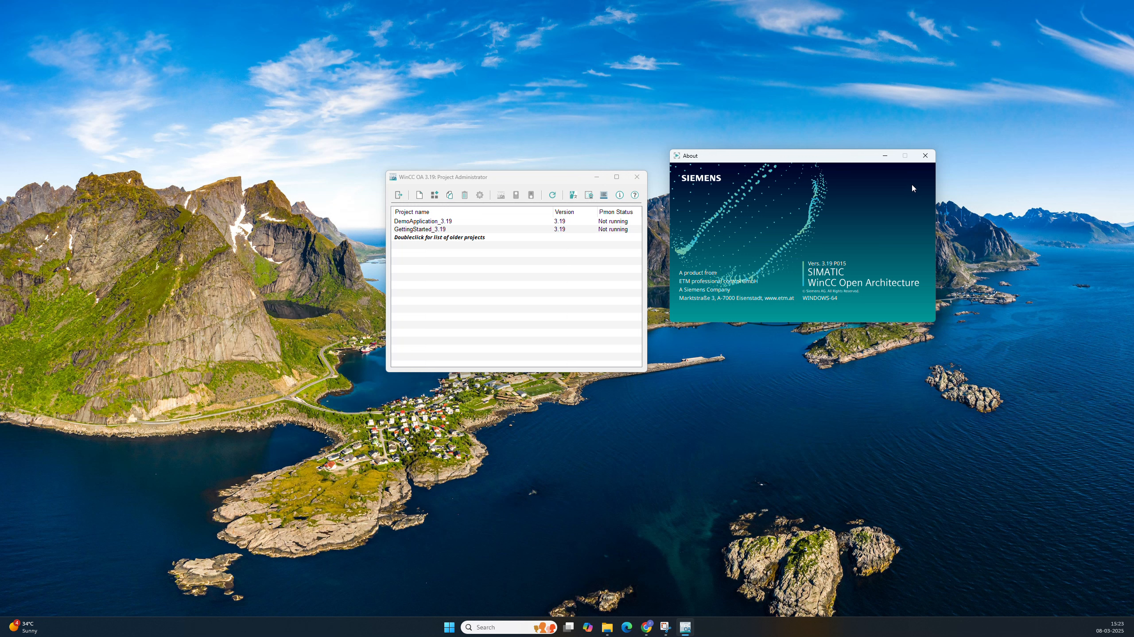
left_click(926, 156)
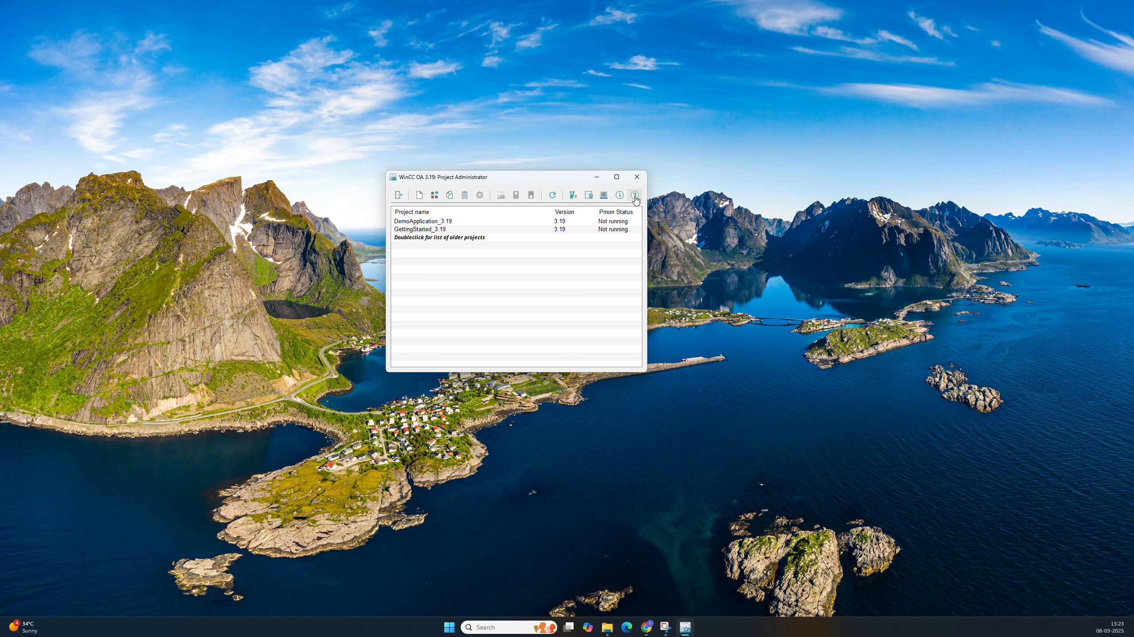
Open the WinCC OA Documentation in an enlarged window and expand Highlights & Release Notes down to the Performance, Licensing and Archiving topics.
left_click(636, 197)
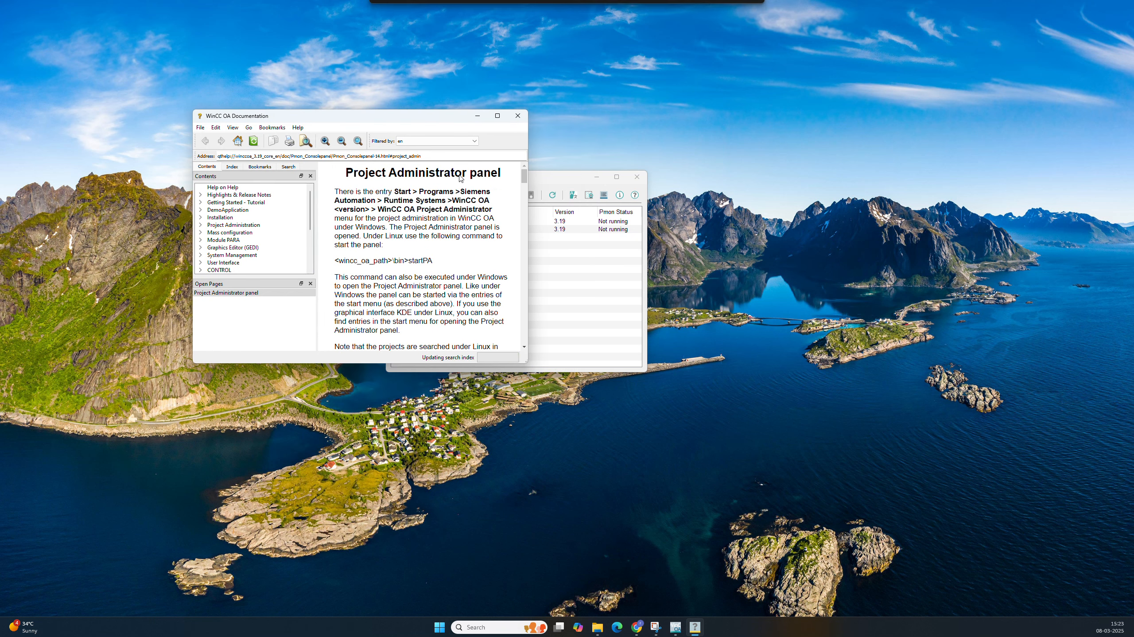
left_click_drag(523, 358, 850, 534)
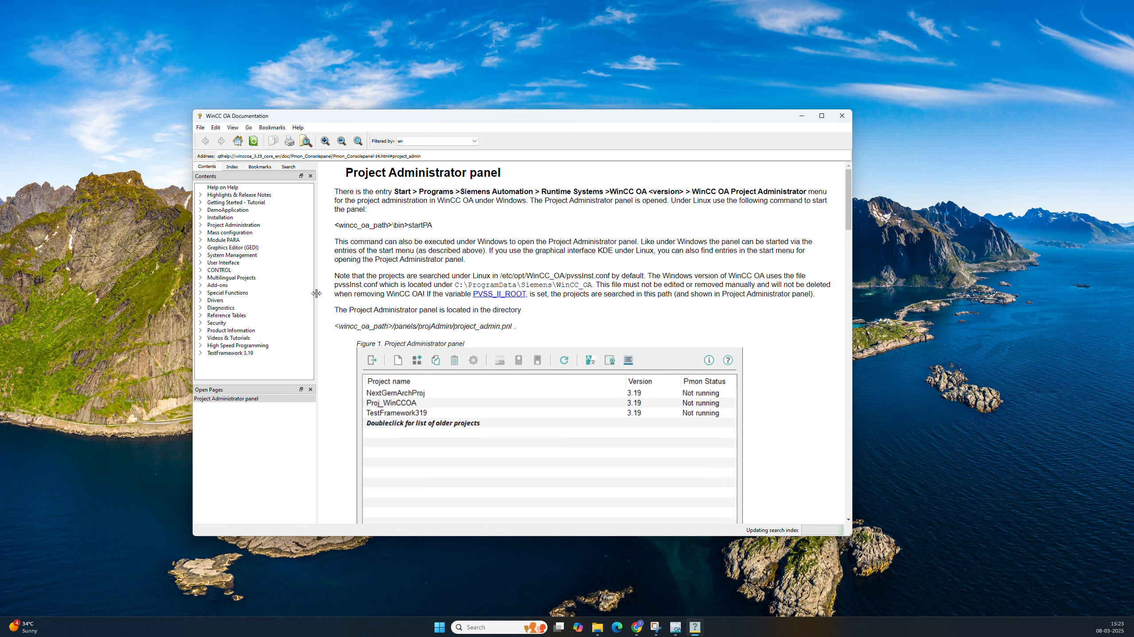
left_click(200, 195)
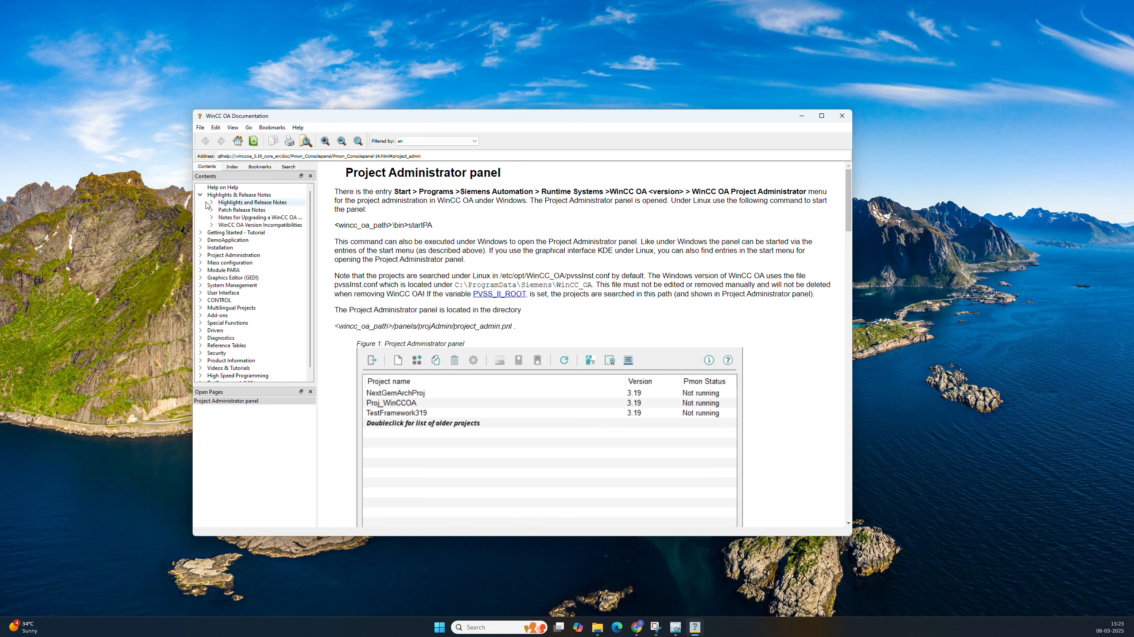
left_click(211, 202)
left_click(222, 210)
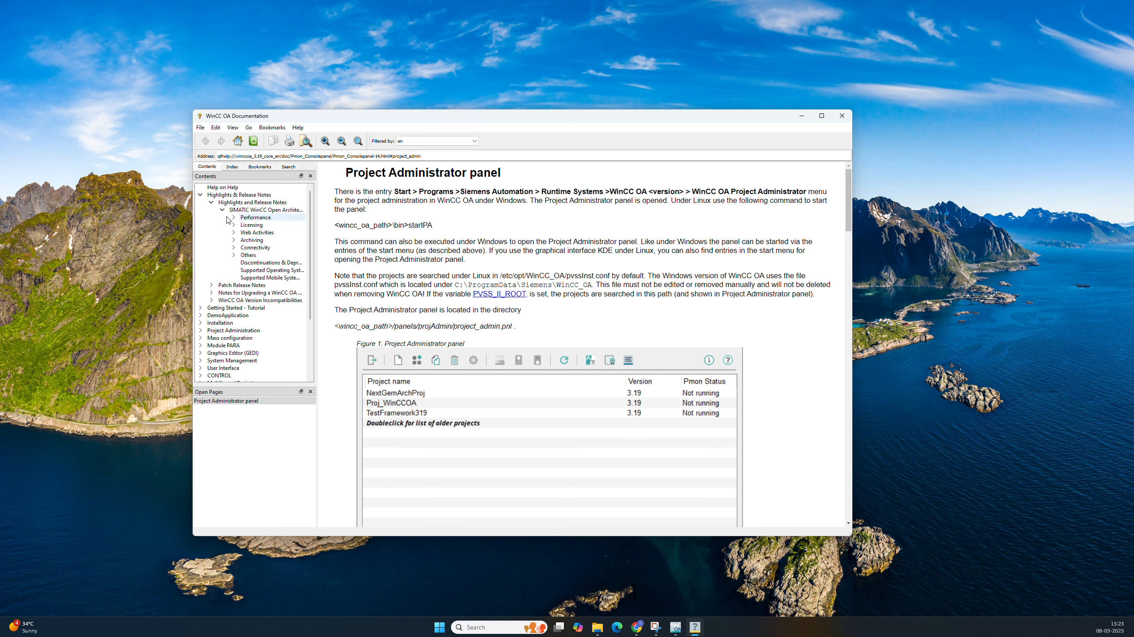
left_click(233, 217)
left_click(233, 233)
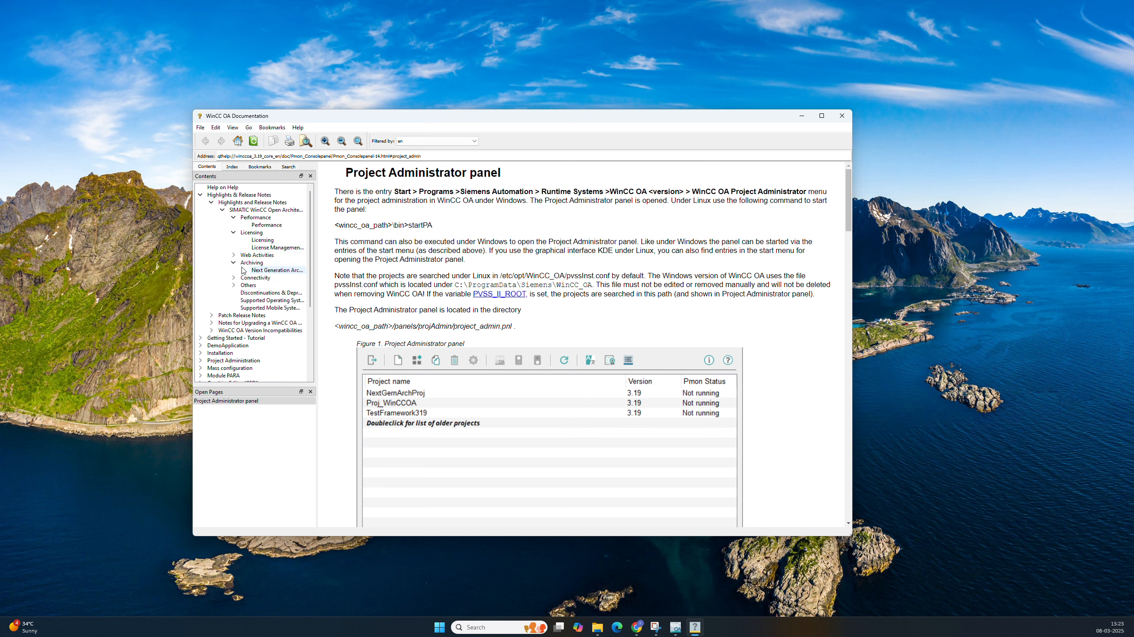
Browse the System Management, Graphics Editor (GEDI), Module PARA and Project Administration topics in the documentation contents, and close the documentation.
scroll(236, 272, "down", 4)
left_click(201, 293)
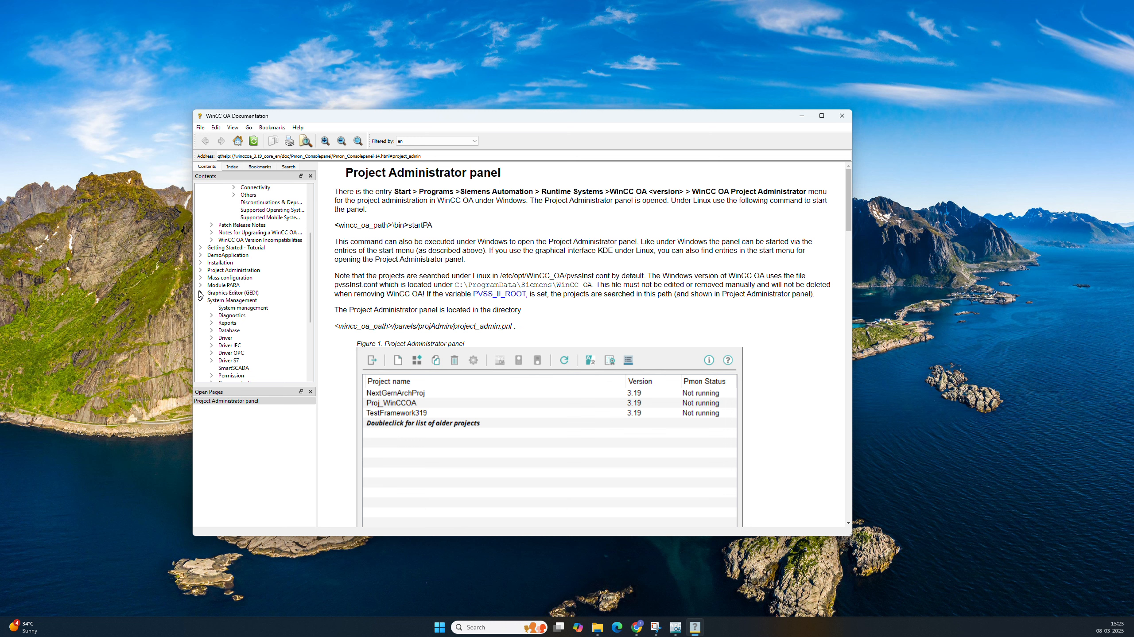
left_click(201, 286)
left_click(200, 278)
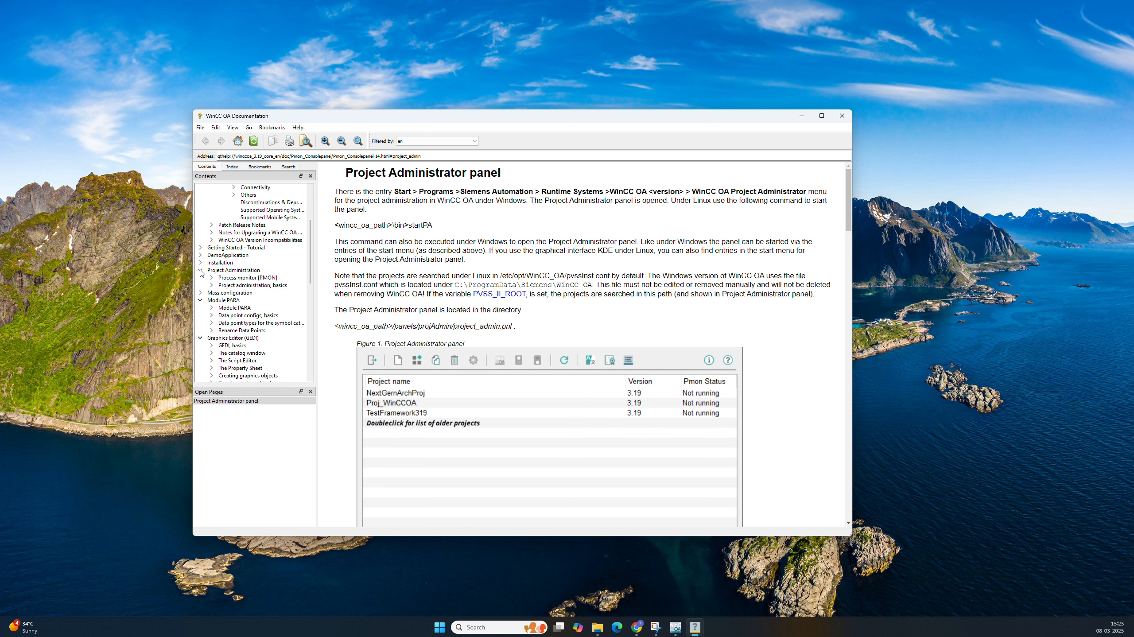
scroll(241, 284, "down", 12)
scroll(245, 287, "down", 1)
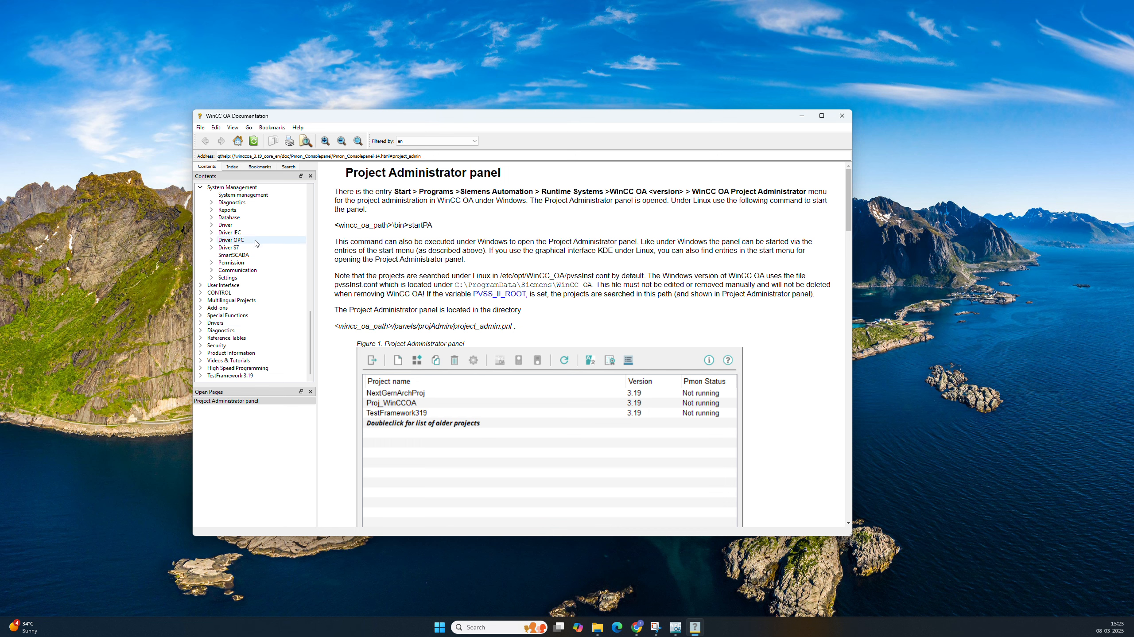
scroll(273, 243, "up", 8)
scroll(274, 241, "up", 7)
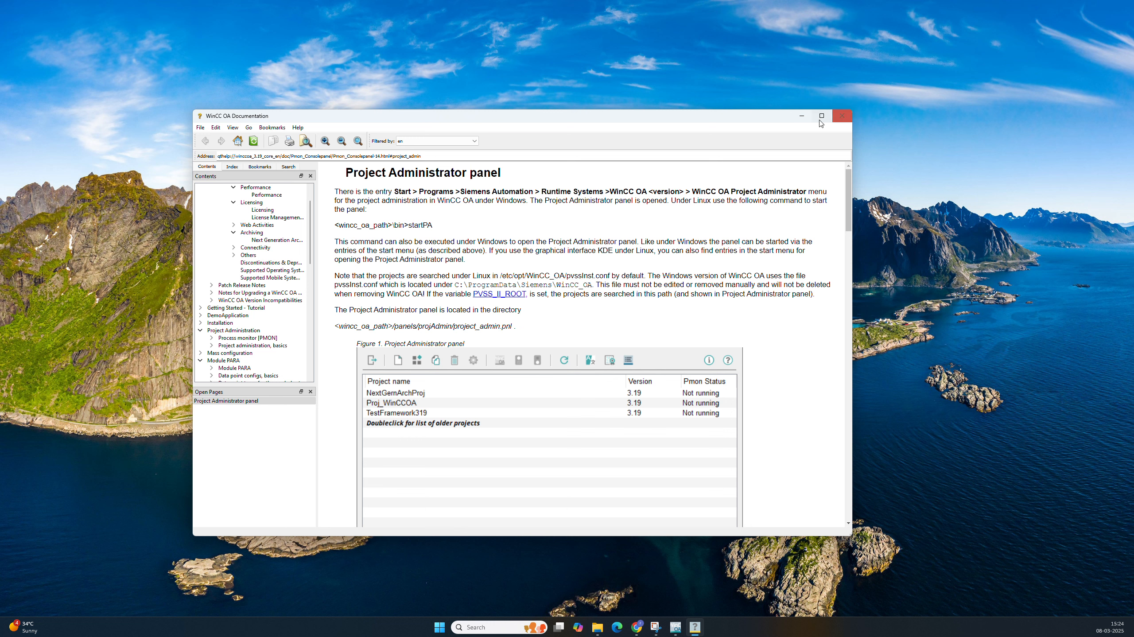
left_click(842, 120)
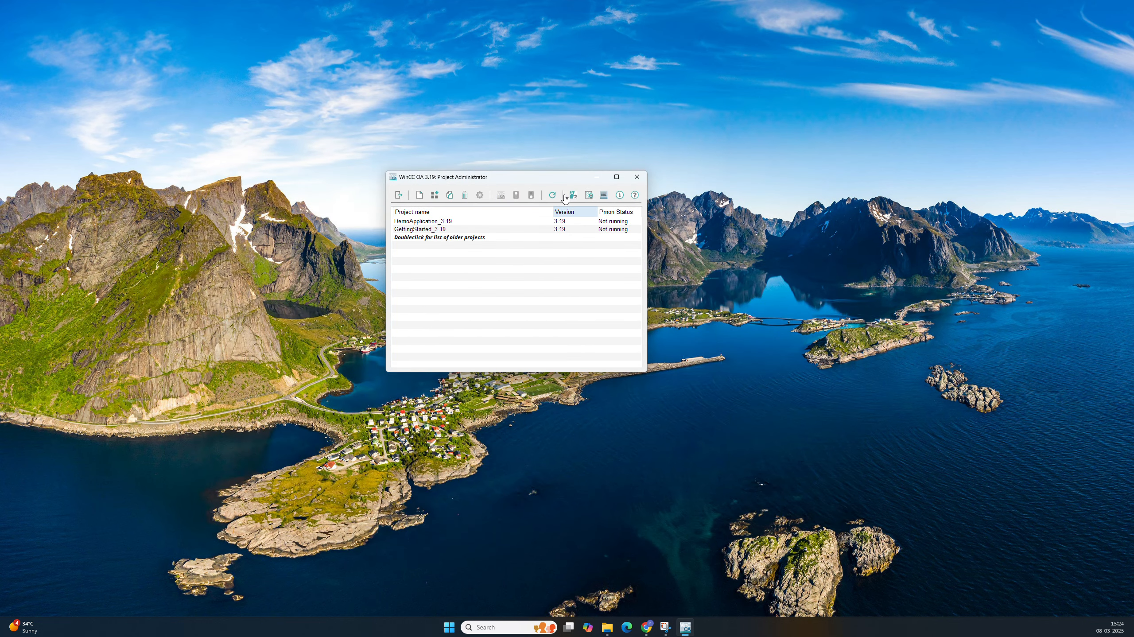
Start a new project of type Legacy Standard project and proceed to its general settings.
left_click_drag(531, 181, 495, 119)
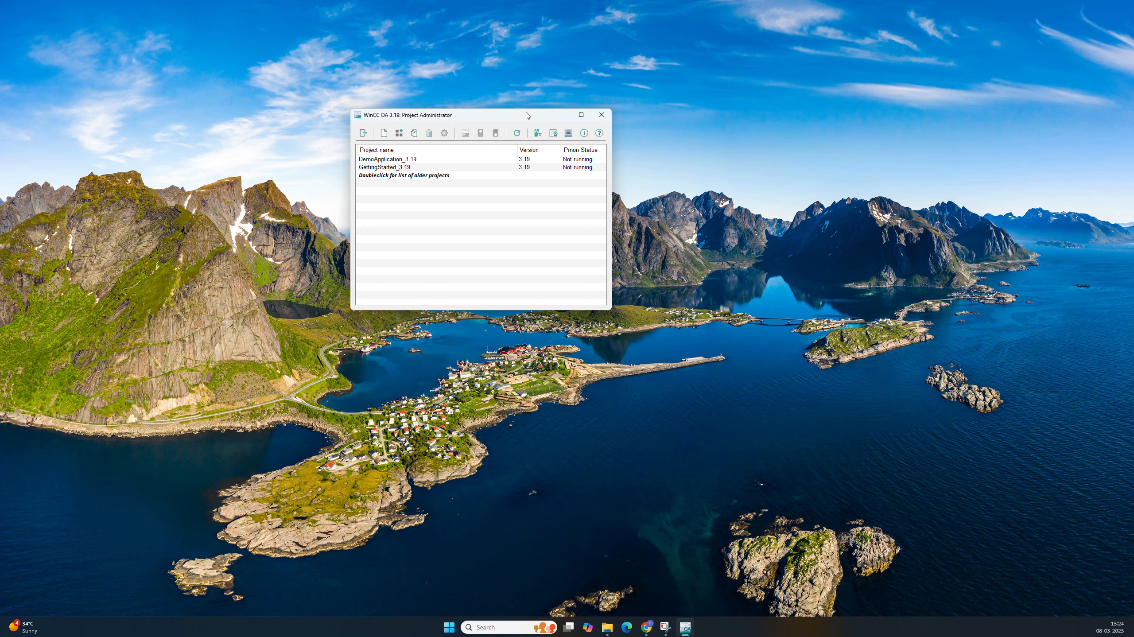
left_click(383, 134)
left_click_drag(451, 141, 464, 200)
left_click(442, 233)
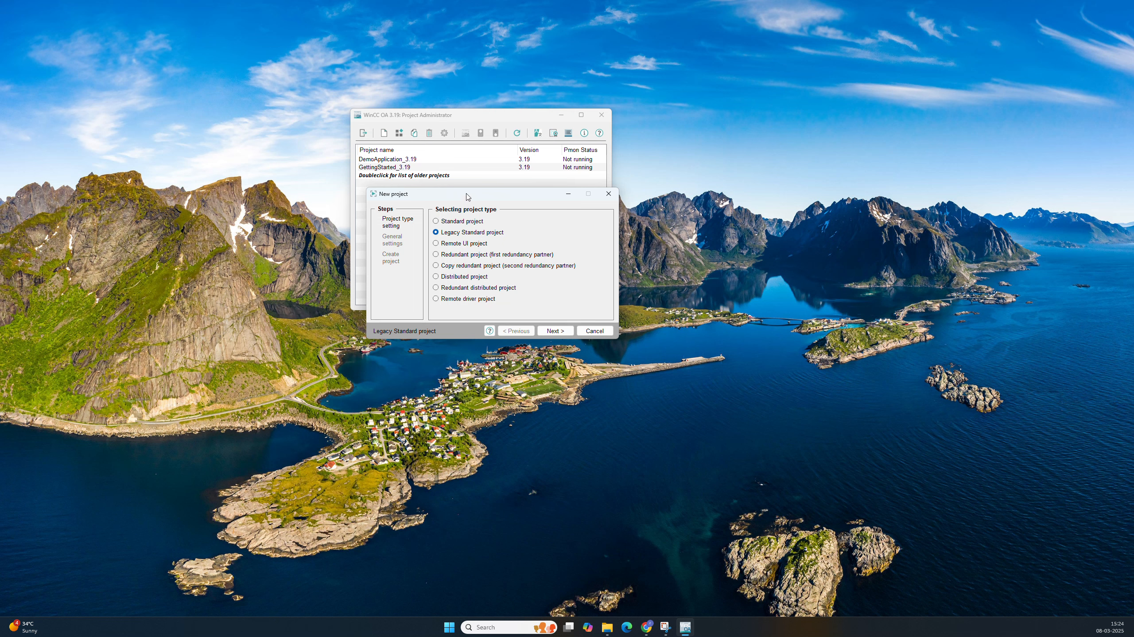
left_click_drag(467, 196, 713, 168)
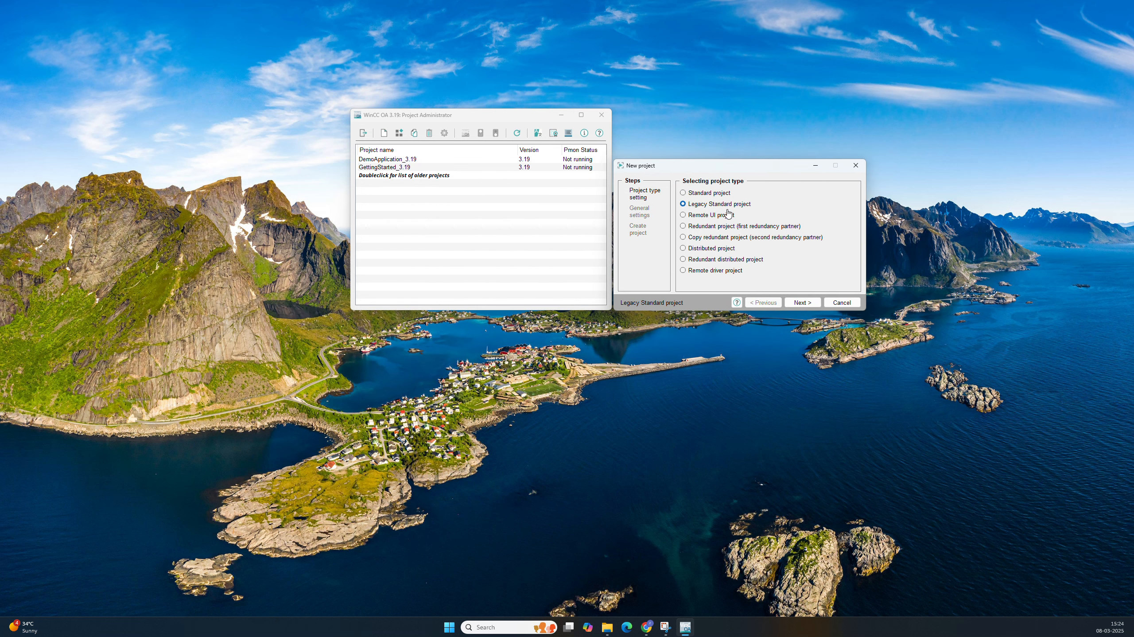
left_click(802, 303)
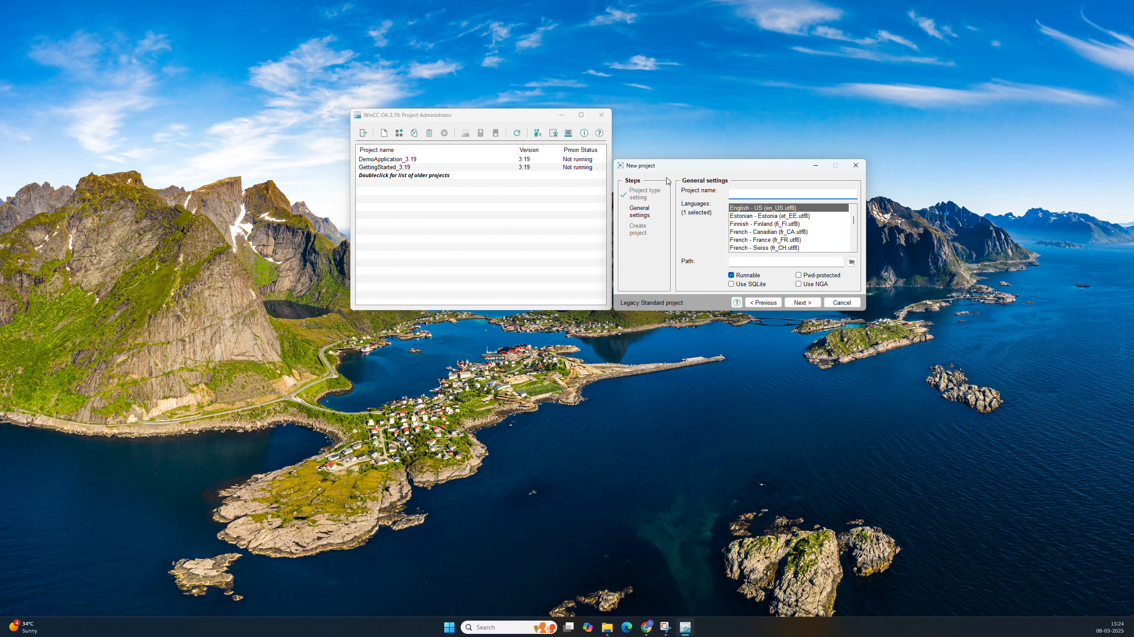
Name the new project DemoProject.
left_click_drag(668, 167, 537, 279)
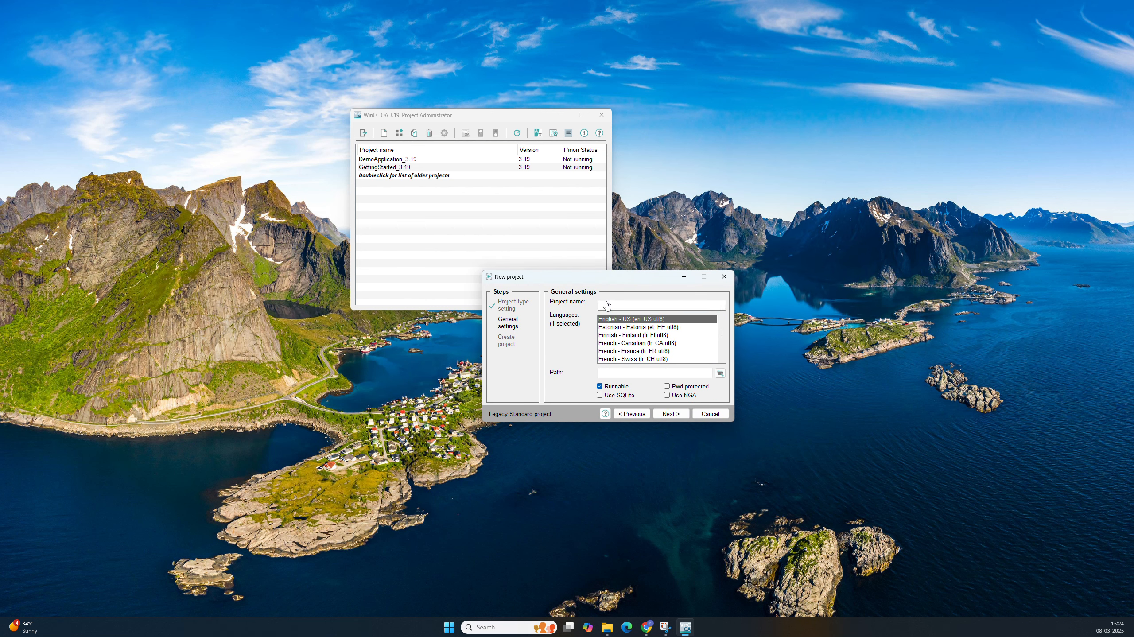
left_click_drag(604, 282, 680, 190)
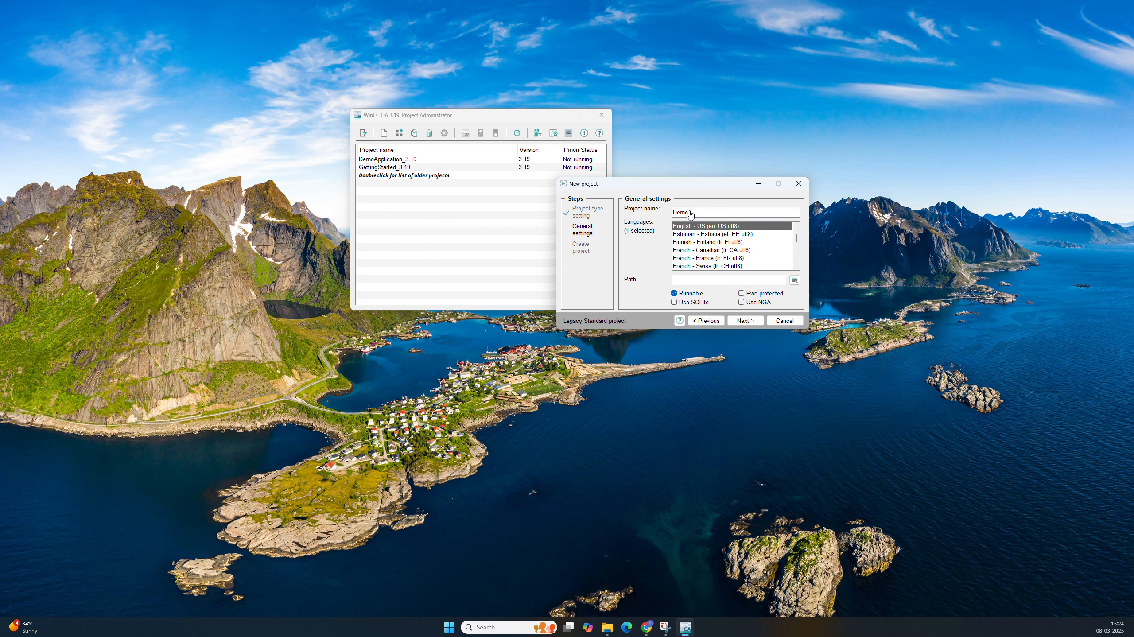
left_click(691, 215)
Try selecting several project languages at once, from English - Great Britain through French - Canadian.
mouse_move(798, 240)
left_mouse_down()
mouse_move(799, 266)
mouse_move(801, 230)
left_mouse_up()
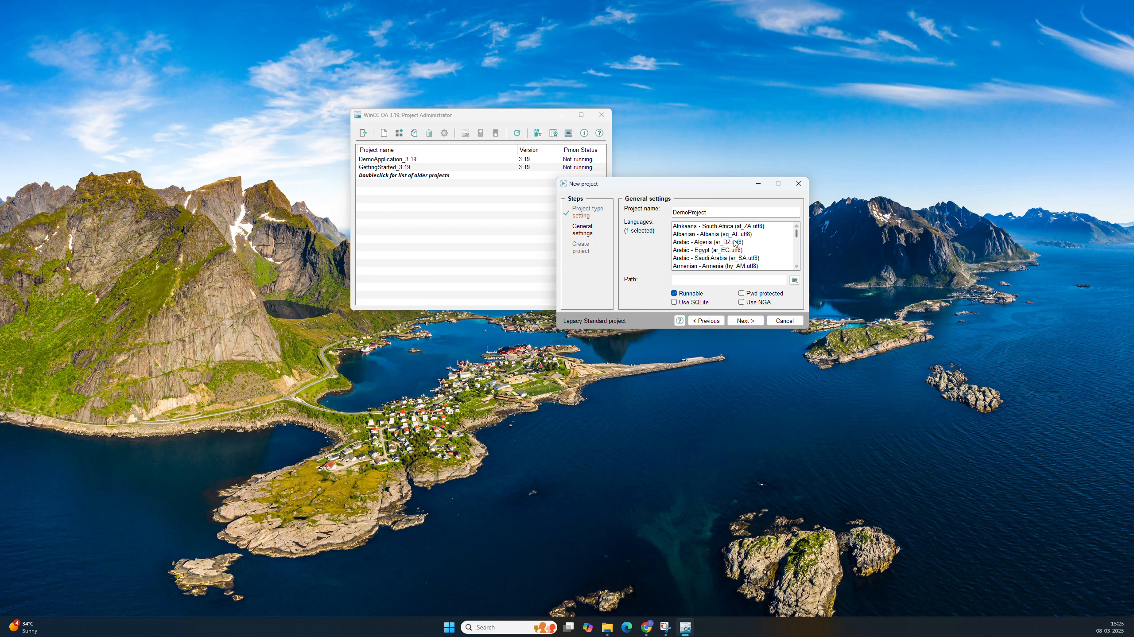
left_click_drag(797, 229, 796, 239)
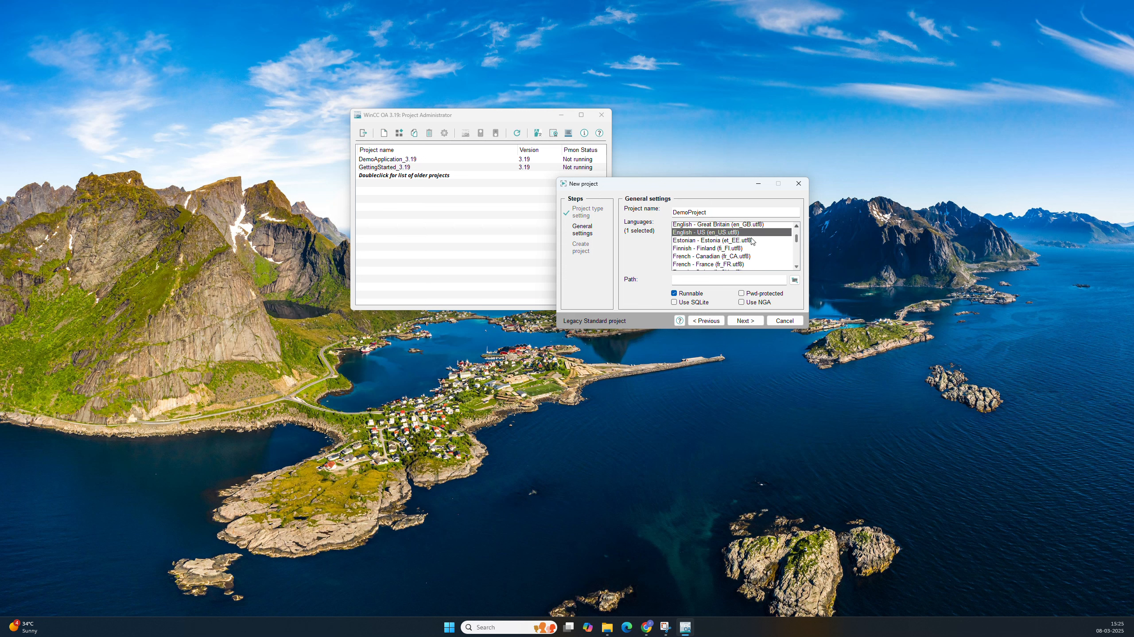
left_click(714, 258, "shift")
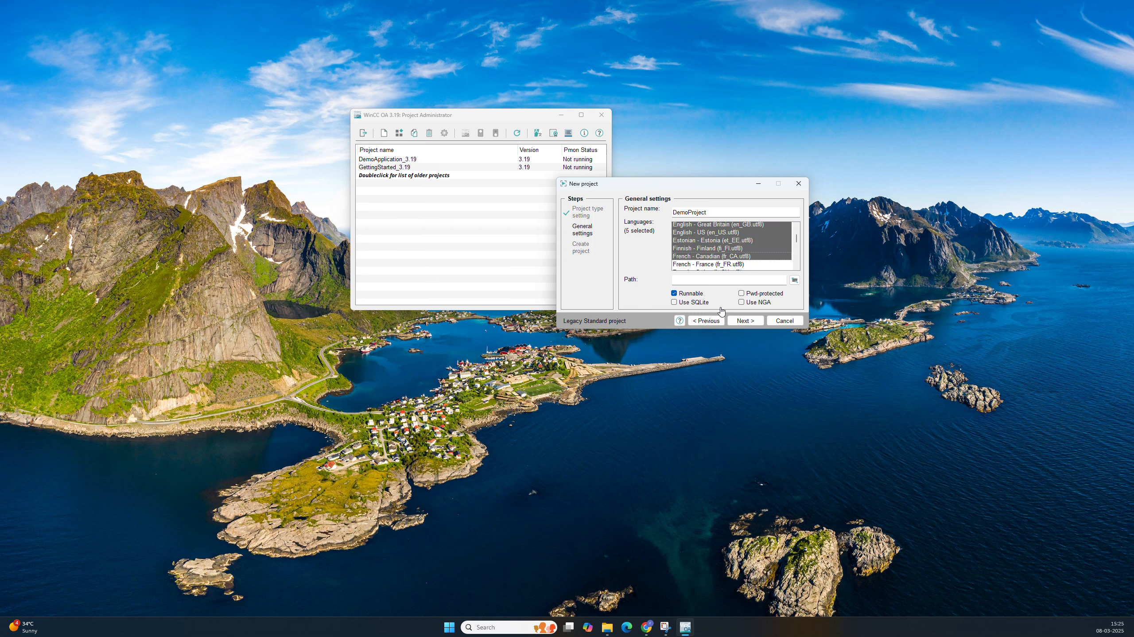
left_click(709, 320)
left_click(735, 321)
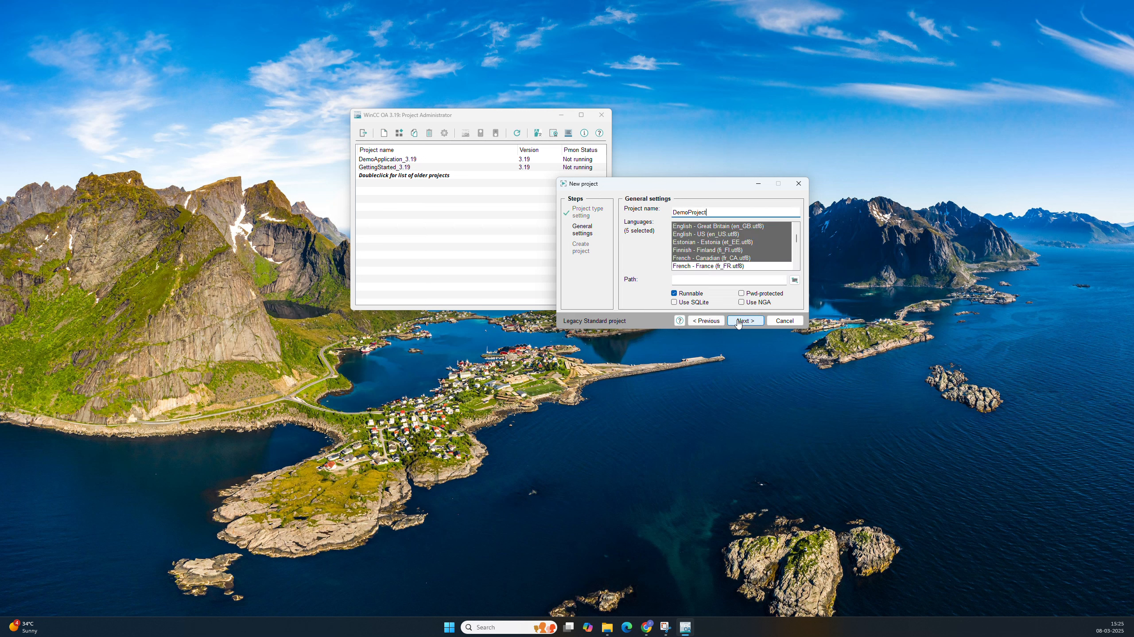
Select only English - US as the project language and set the project path to C:/Siemens/Automation/WinCC_OA/.
left_click(719, 257)
left_click(705, 236)
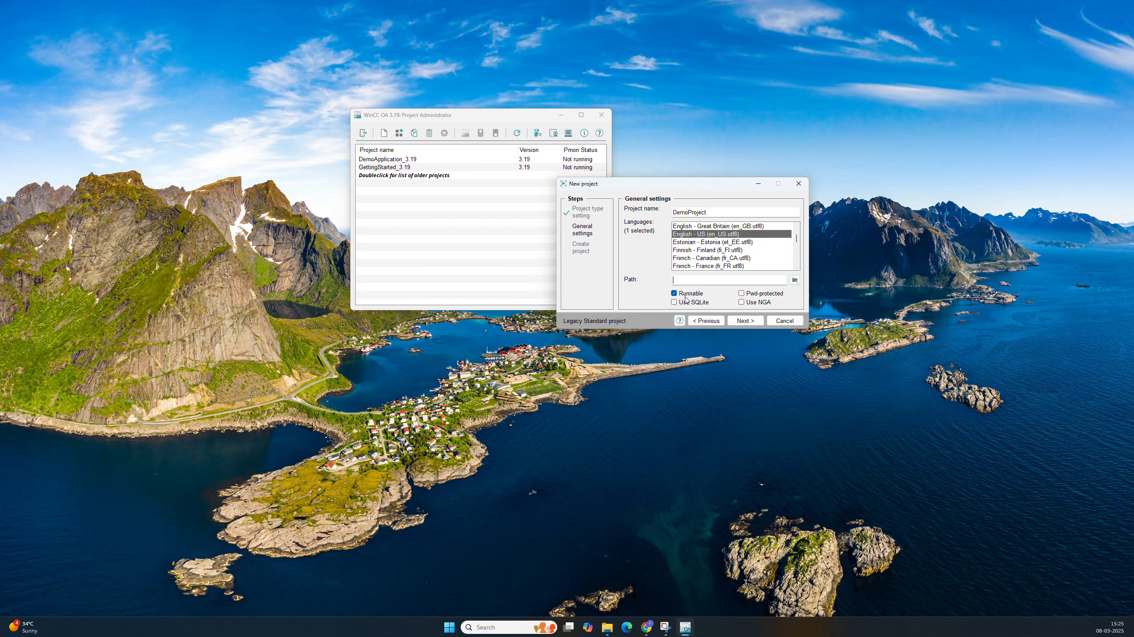
left_click(795, 280)
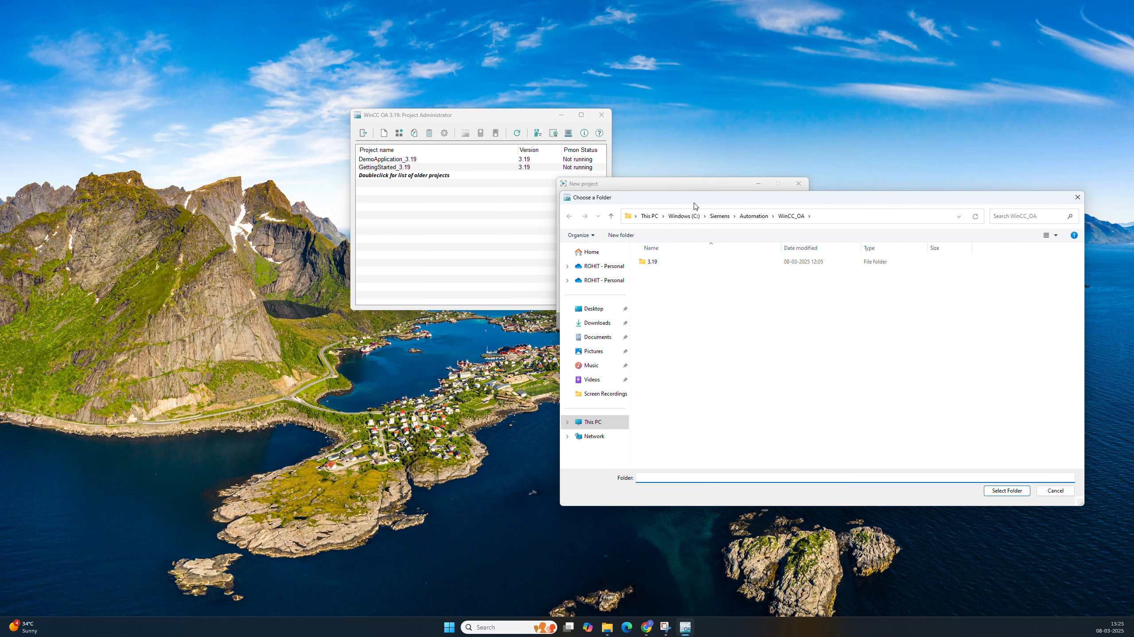
left_click_drag(568, 205, 245, 156)
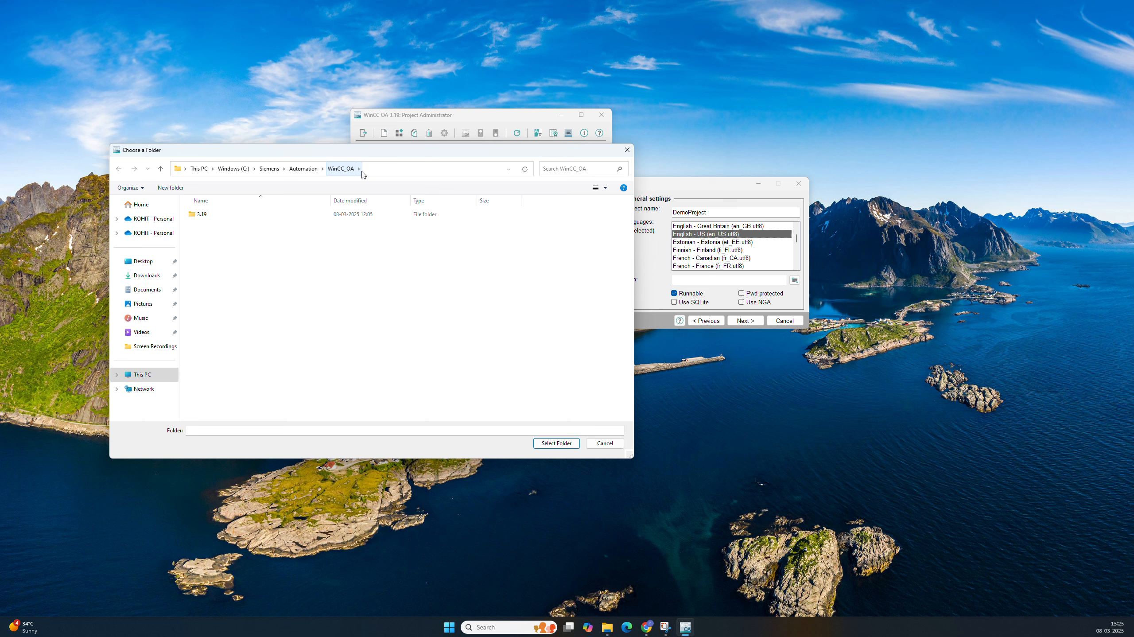
left_click_drag(401, 154, 400, 236)
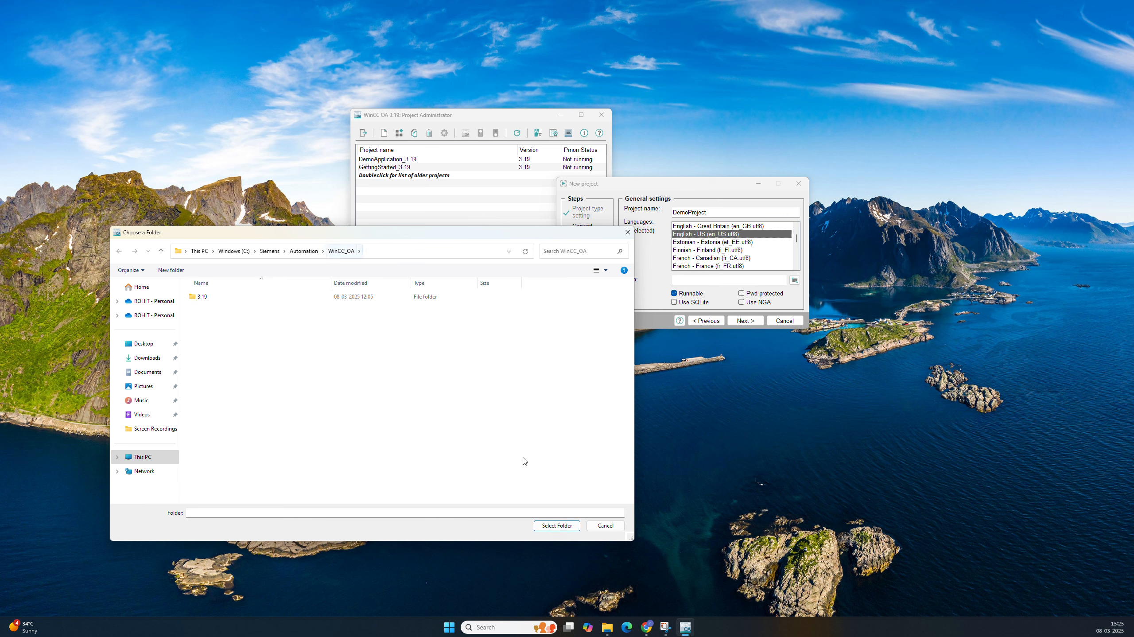
left_click(554, 526)
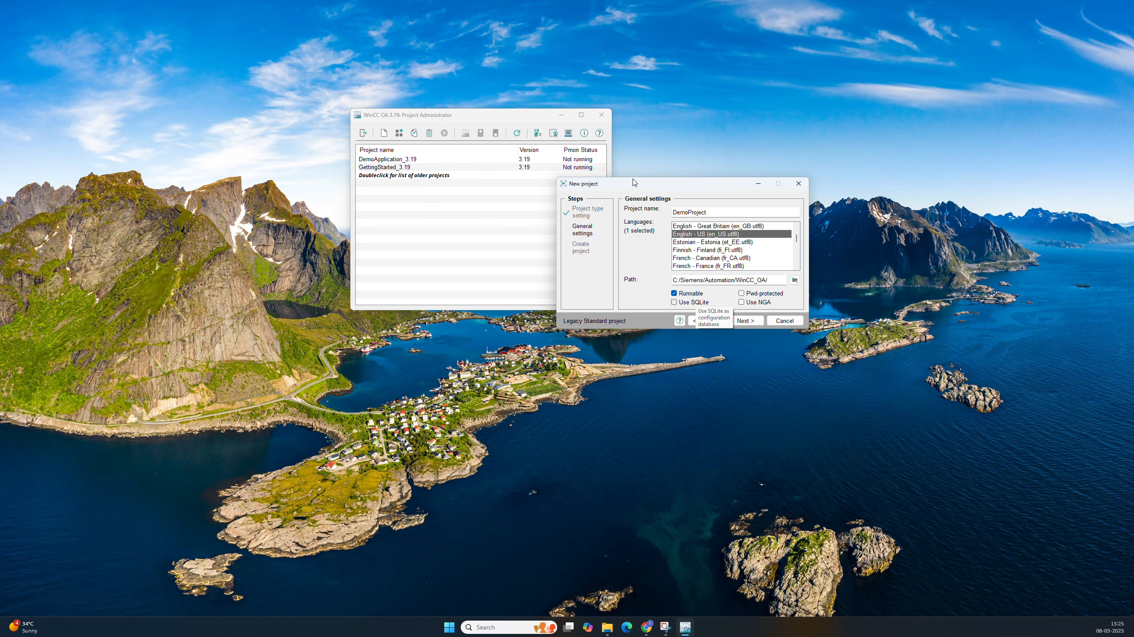
Enable Use SQLite for the project, and proceed to the creation summary to review its settings.
left_click_drag(634, 189, 715, 129)
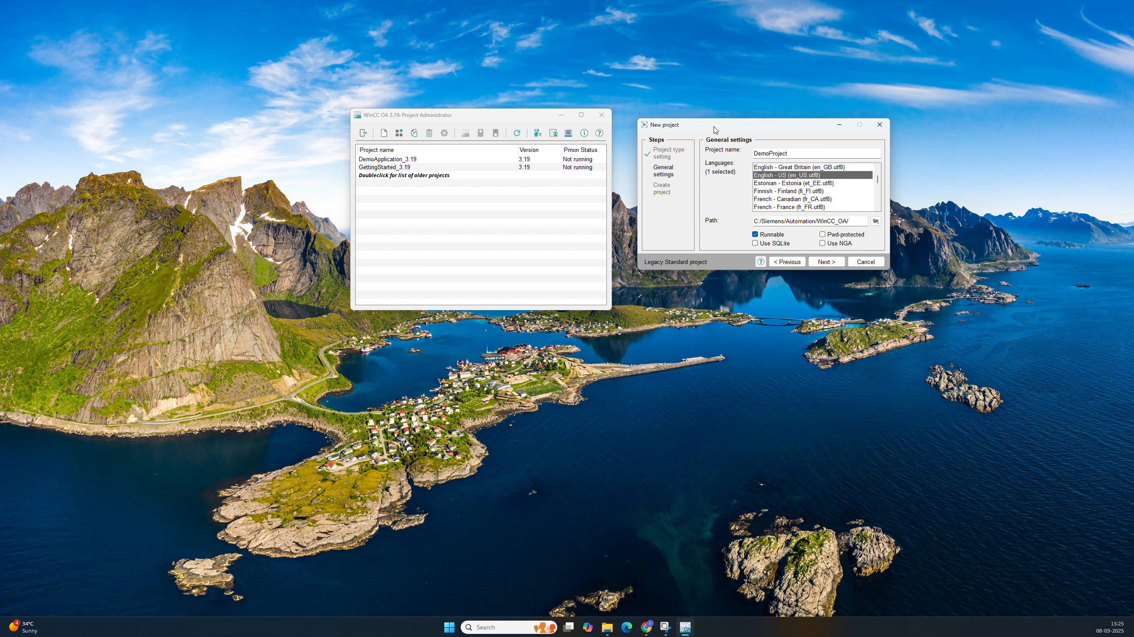
left_click(757, 244)
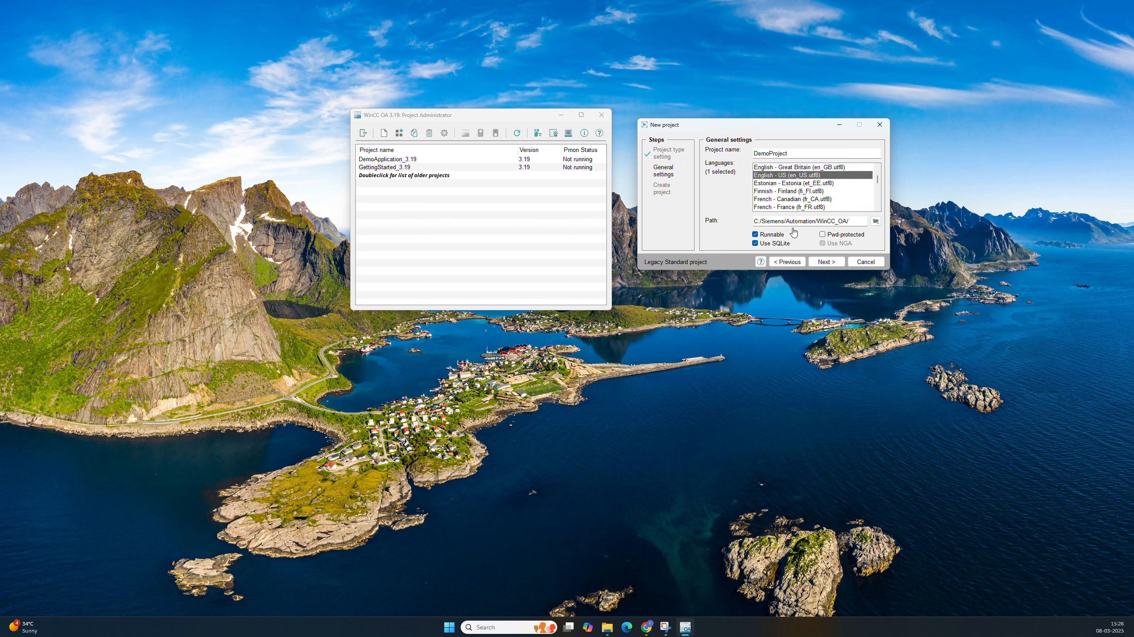
left_click(818, 263)
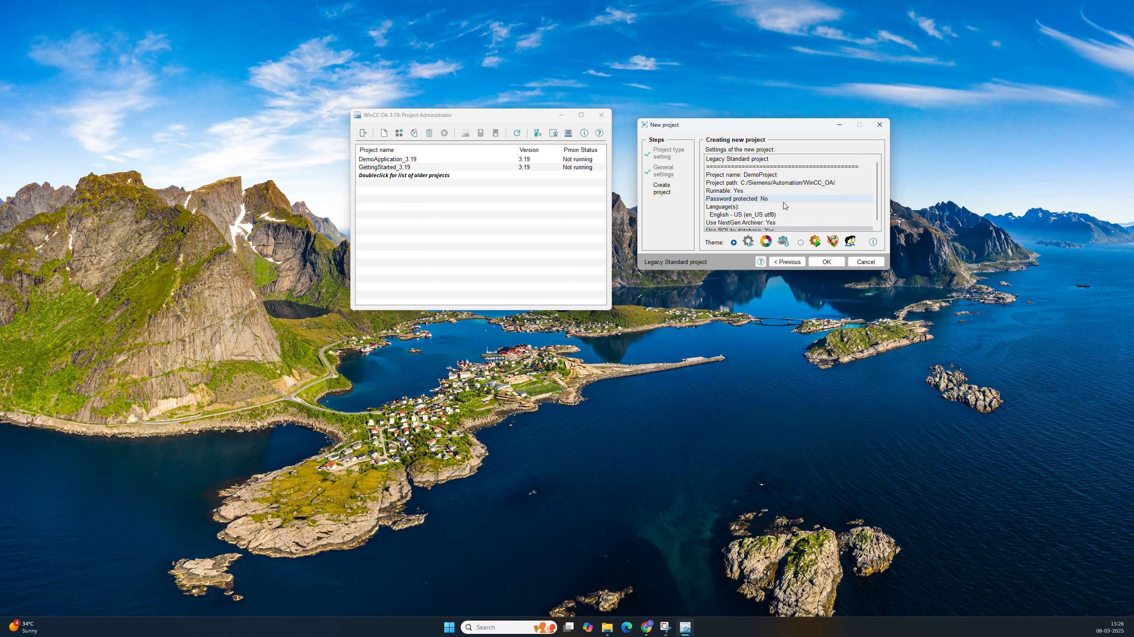
left_click_drag(877, 172, 875, 171)
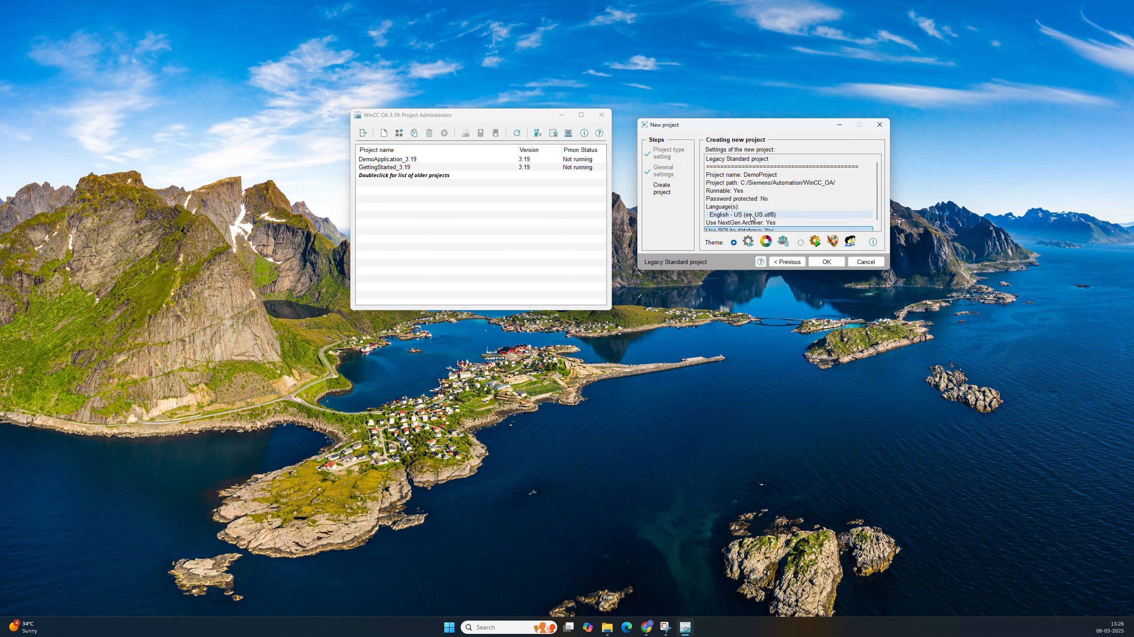
scroll(779, 216, "down", 1)
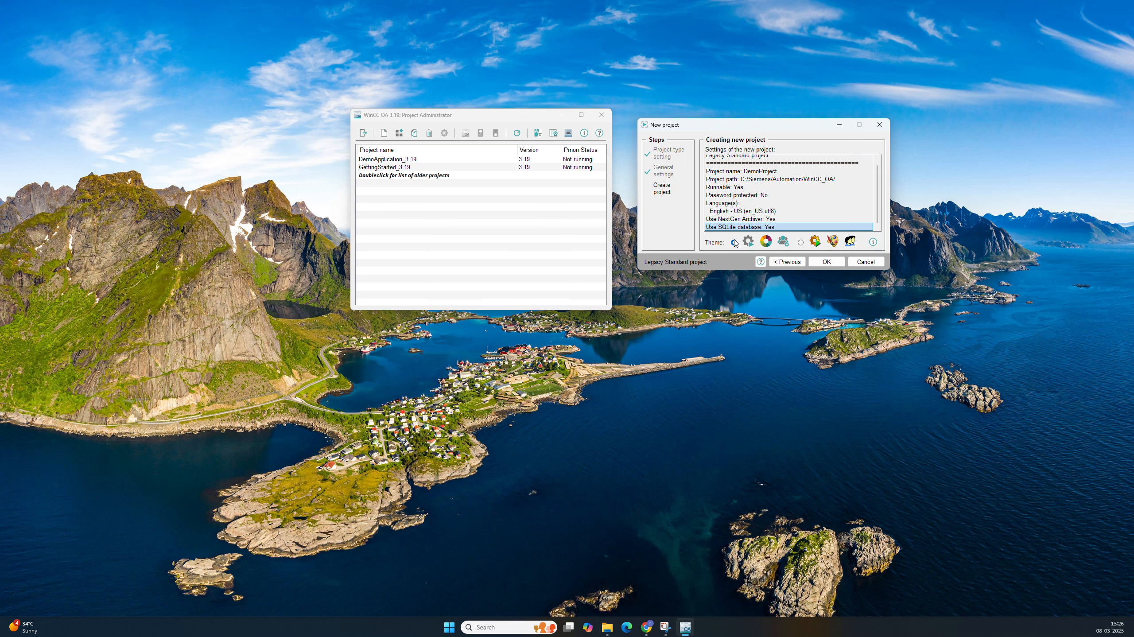
Create the DemoProject project without setting a root password, and acknowledge the creation notice.
left_click(818, 262)
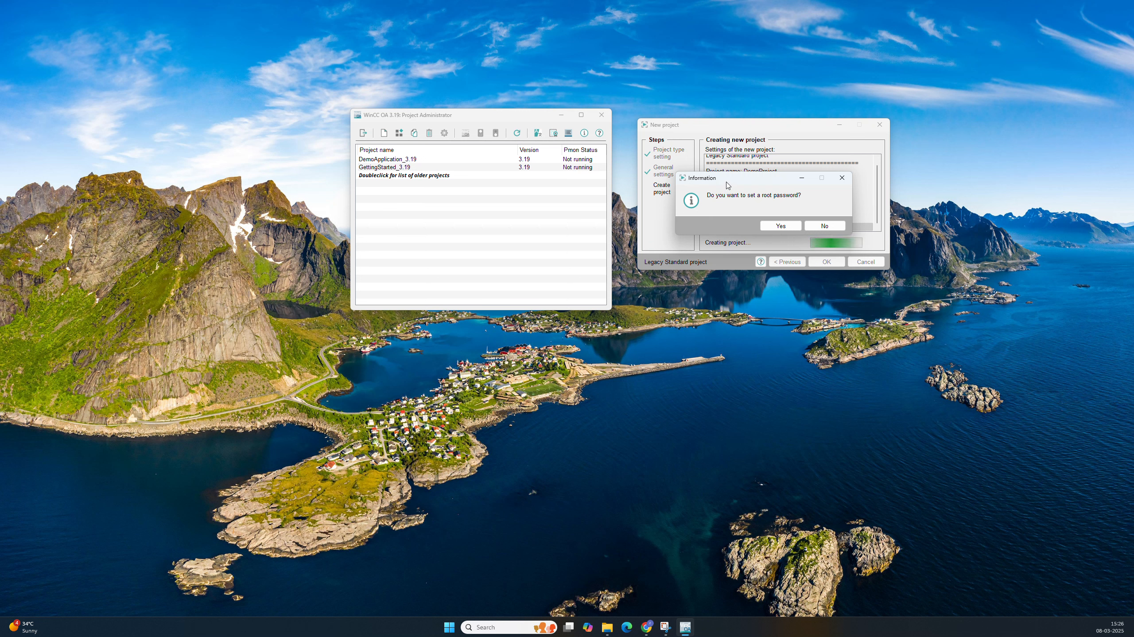
left_click_drag(730, 179, 611, 208)
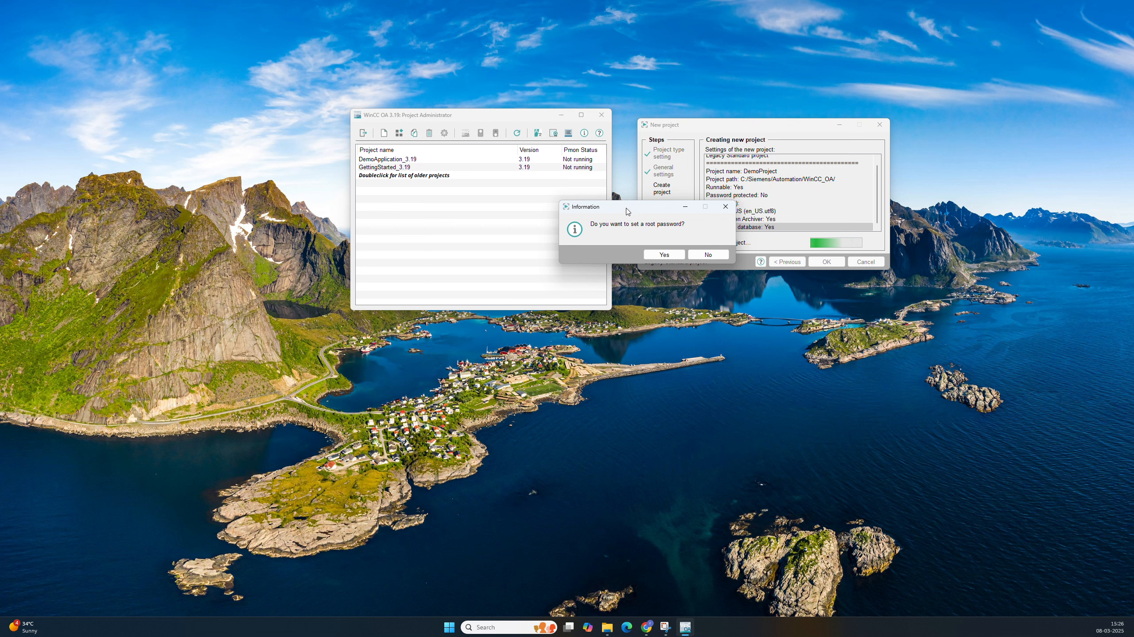
left_click_drag(627, 211, 706, 281)
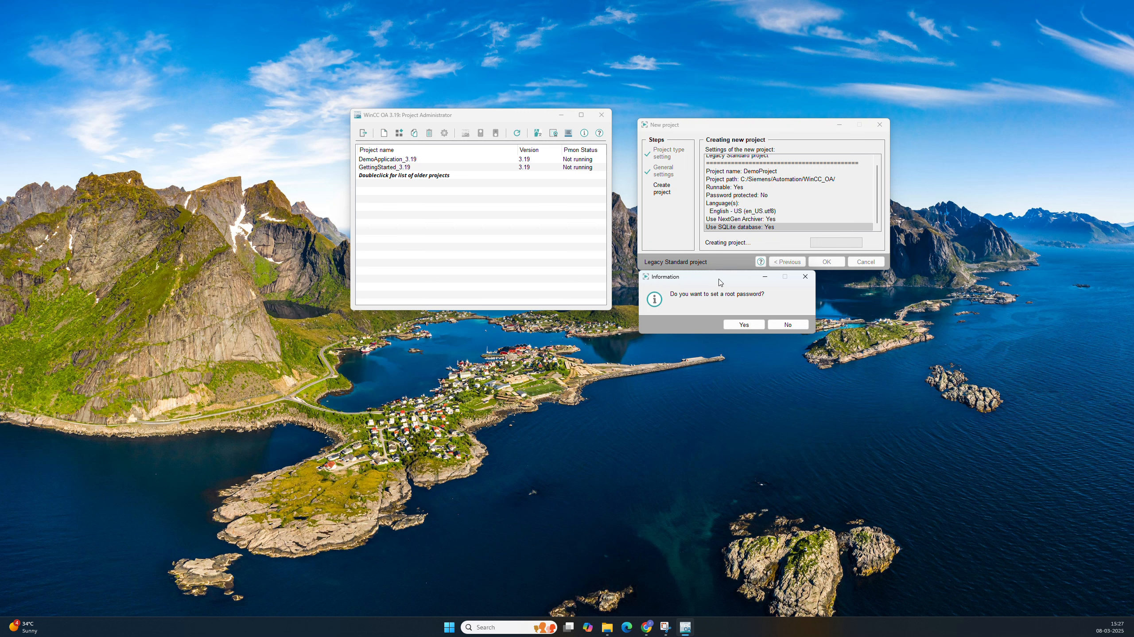
left_click_drag(719, 282, 729, 295)
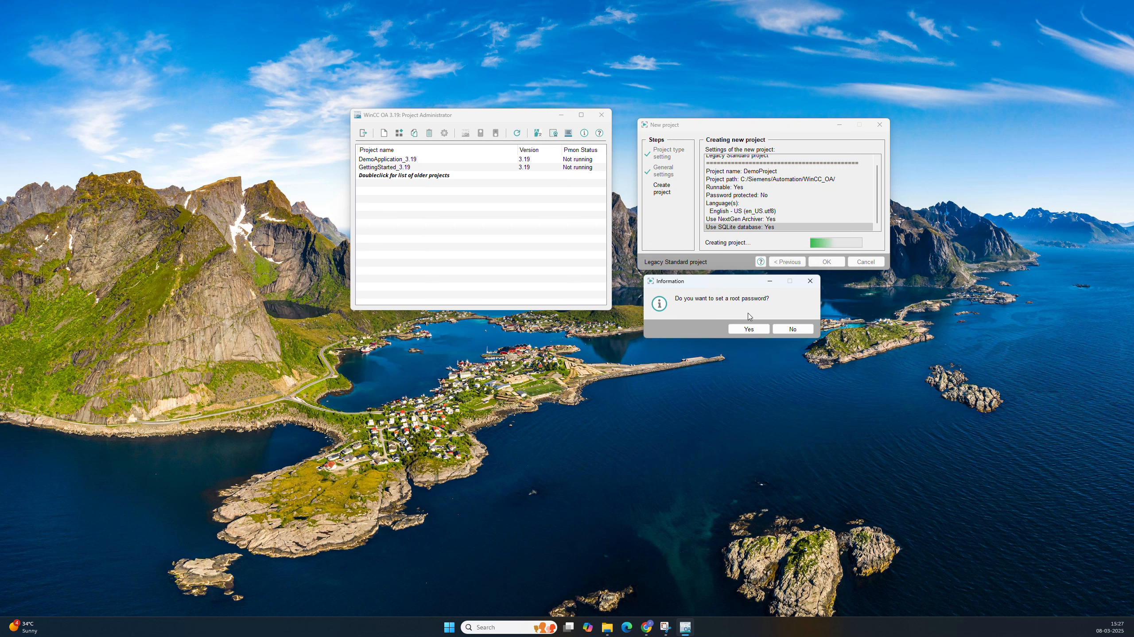
left_click(780, 330)
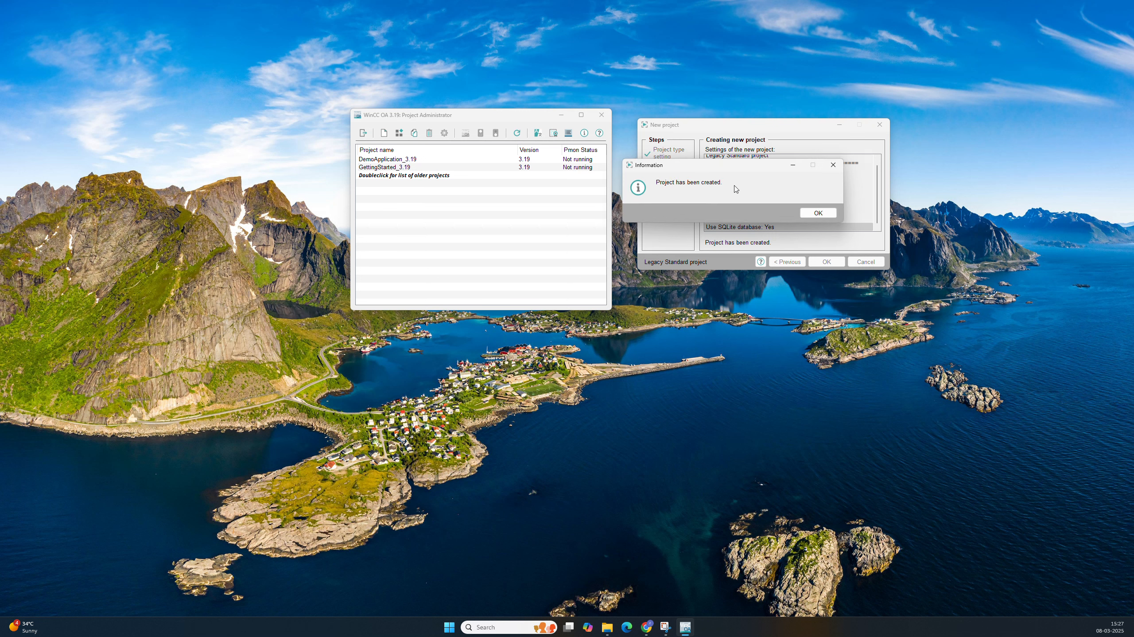
left_click_drag(731, 174, 738, 287)
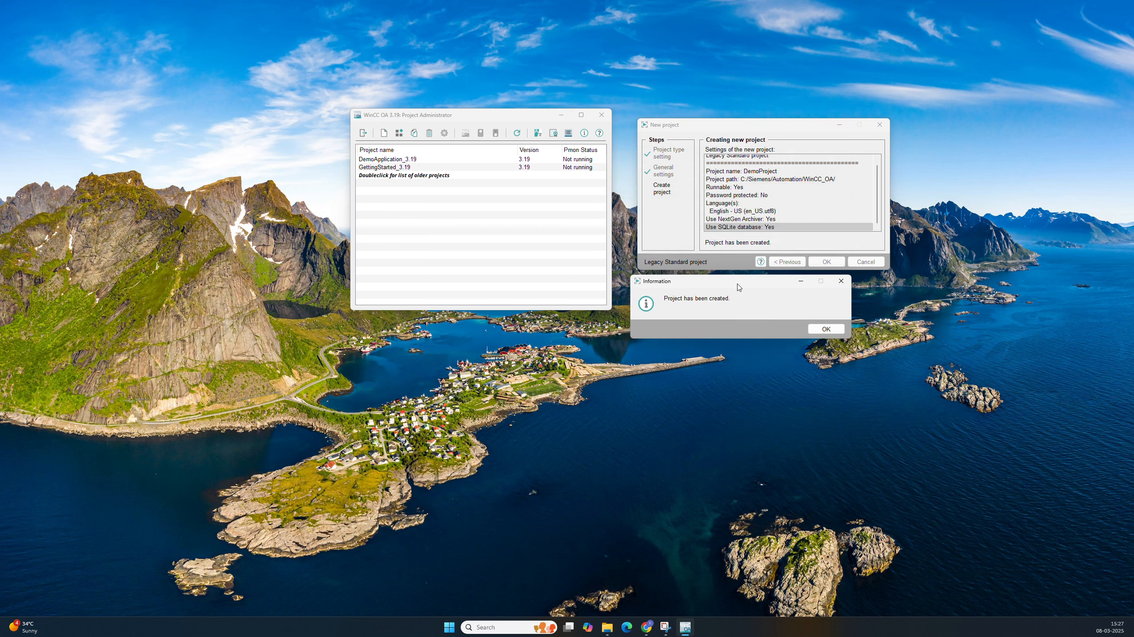
left_click(826, 332)
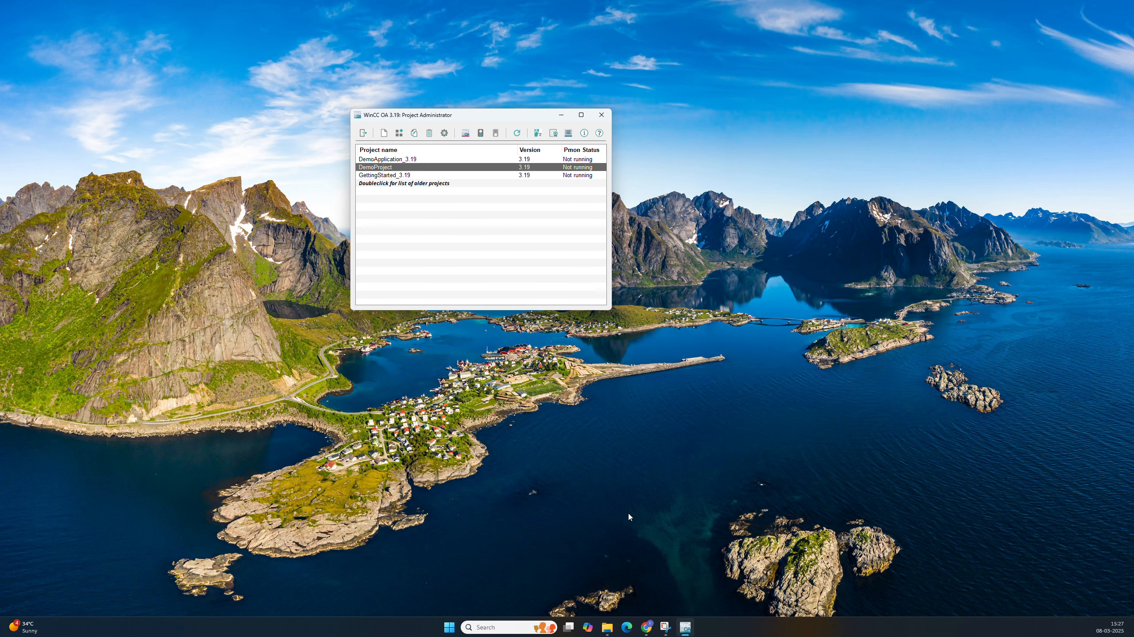
Switch to File Explorer, go to C:\Siemens\Automation\WinCC_OA, and select the DemoProject folder.
left_click(608, 627)
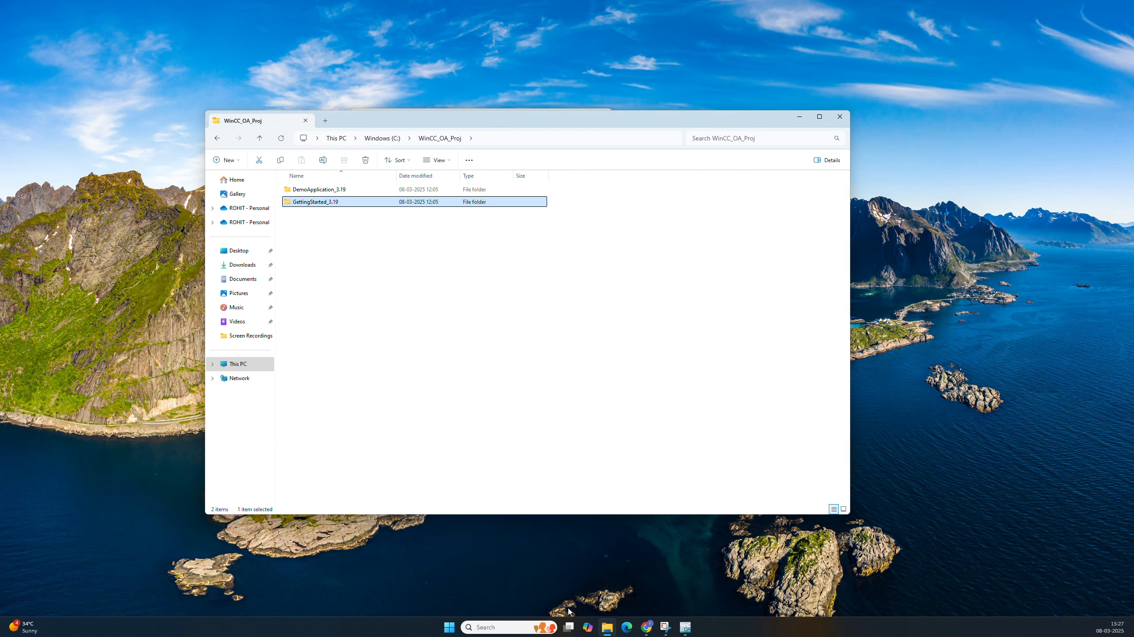
left_click(398, 138)
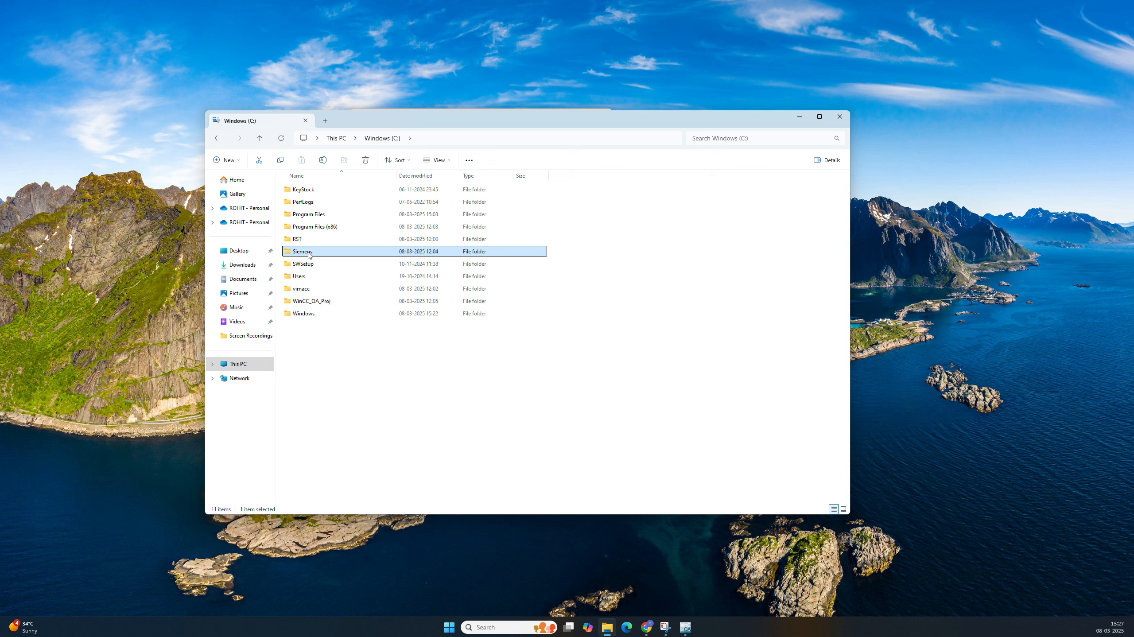
double_click(304, 252)
left_click(317, 190)
double_click(316, 190)
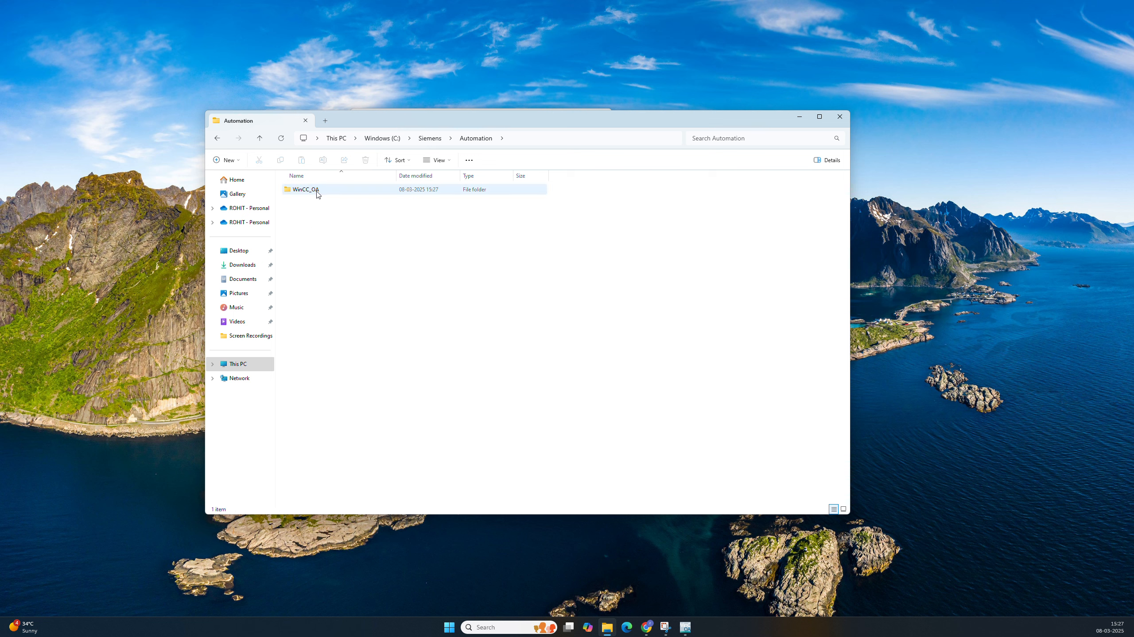
double_click(315, 191)
left_click(311, 203)
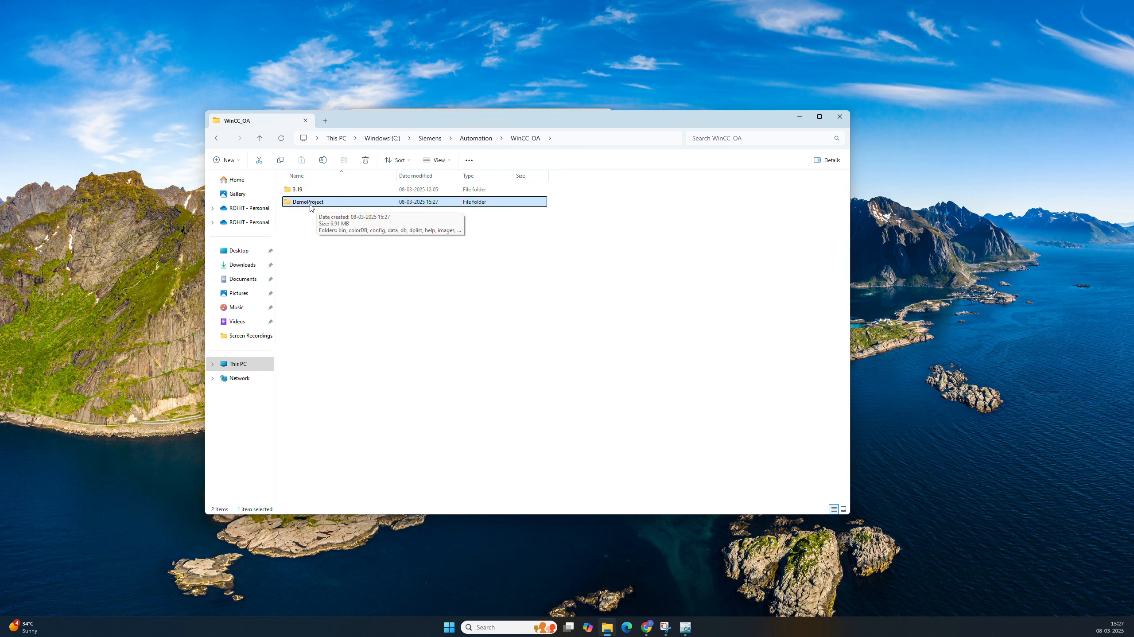
Arrange File Explorer and the Project Administrator side by side, and select DemoProject in the project list.
left_click_drag(481, 121, 788, 106)
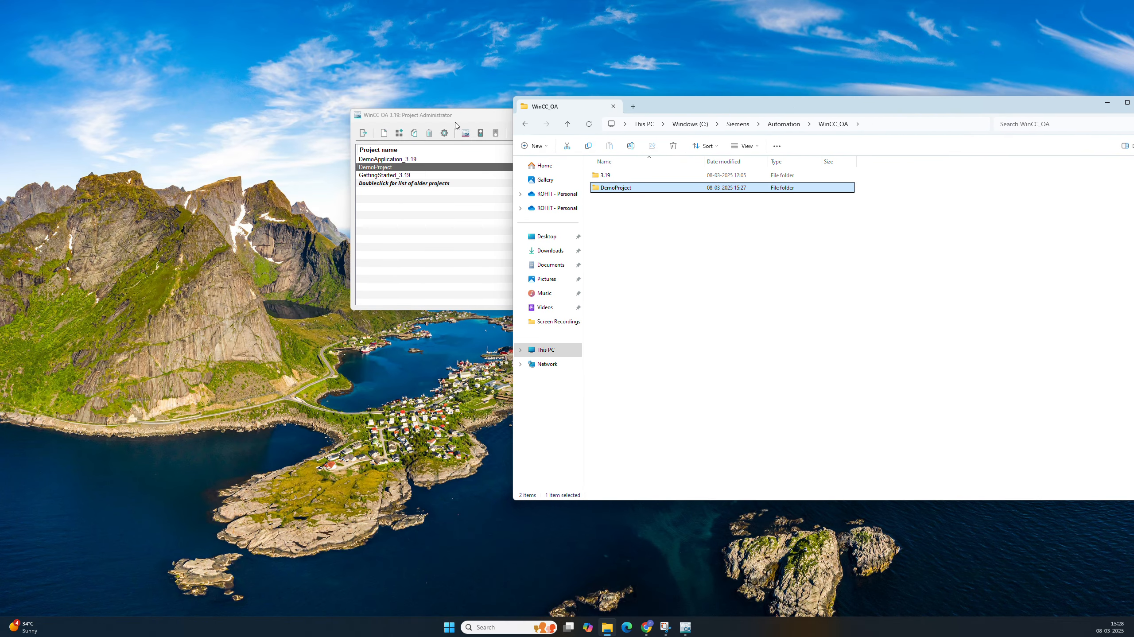
left_click_drag(455, 118, 375, 156)
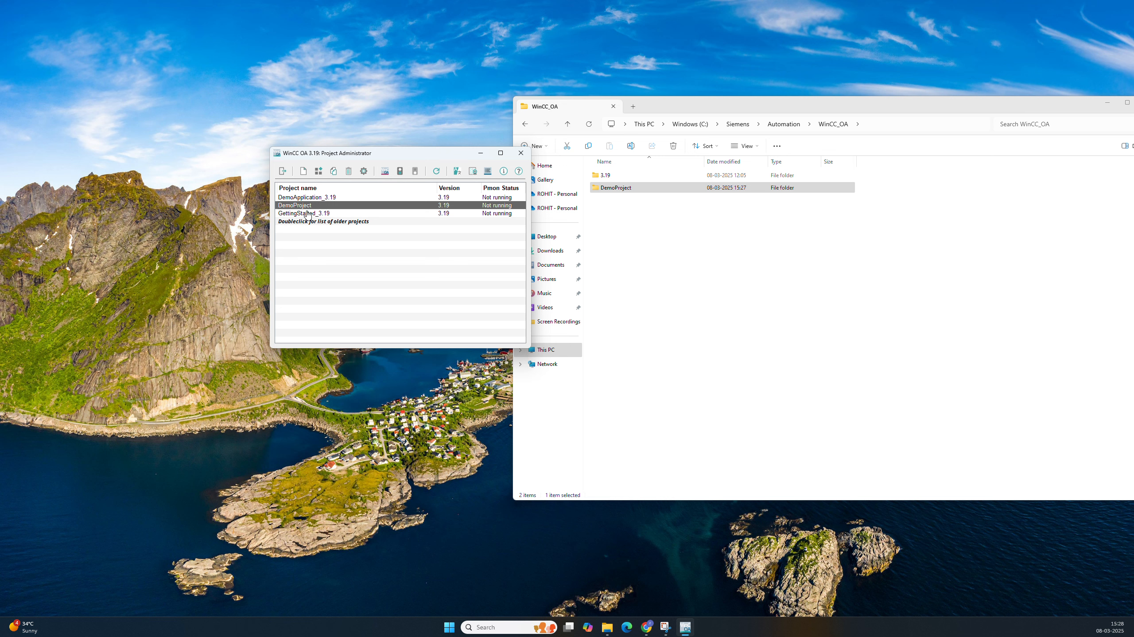
left_click(310, 199)
left_click(310, 213)
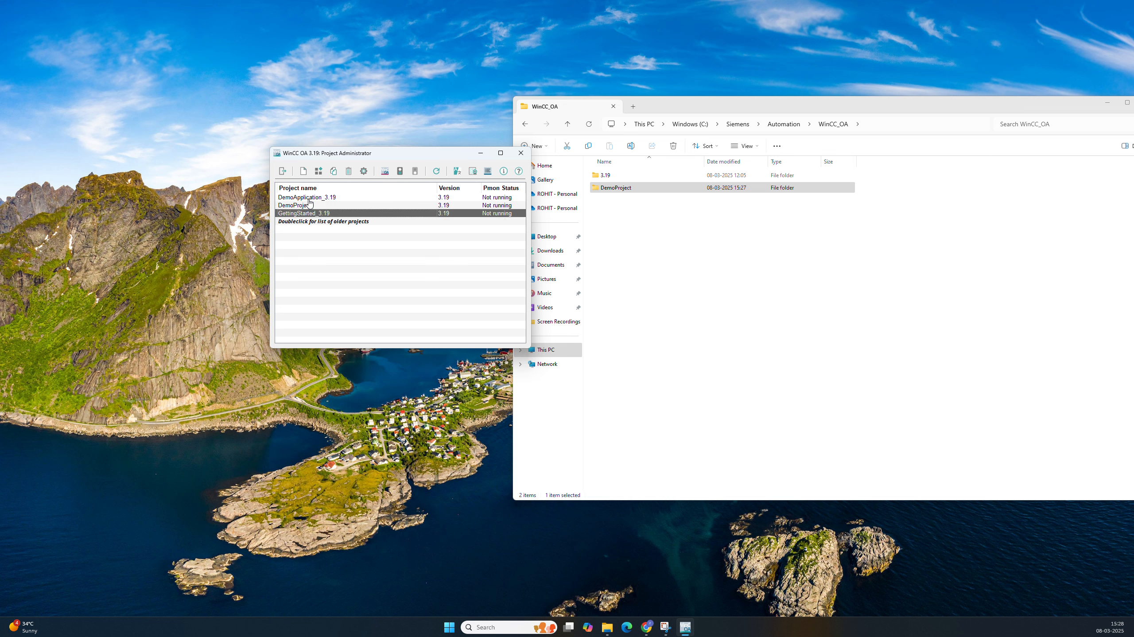
left_click(309, 199)
left_click(304, 213)
left_click(311, 199)
left_click(308, 214)
left_click(308, 205)
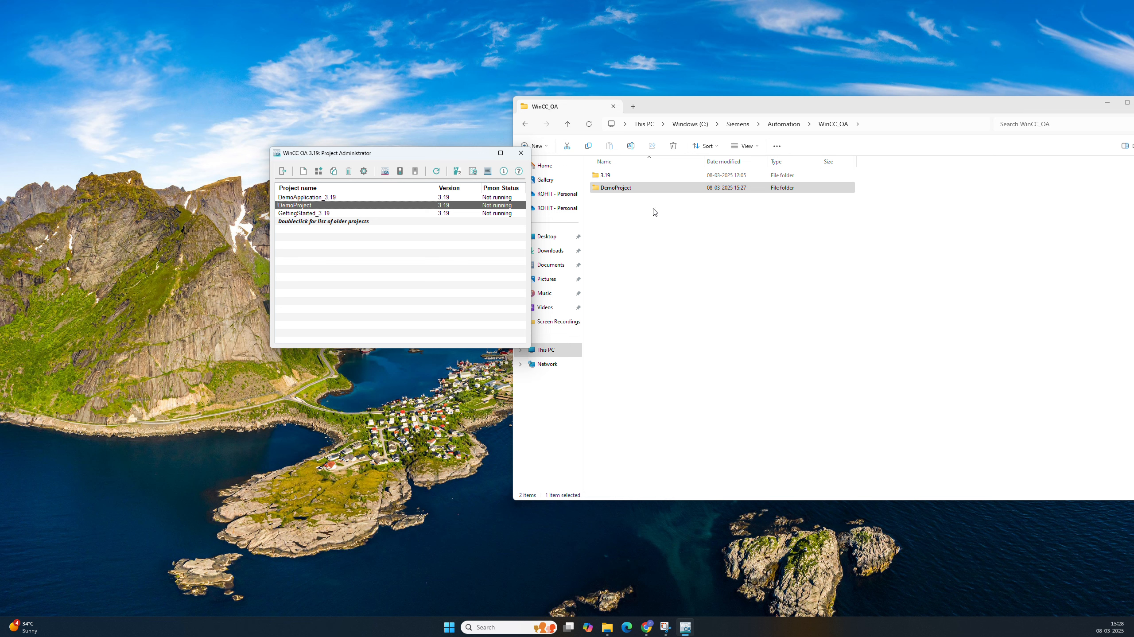
Open the DemoProject folder in File Explorer and look over its subfolders.
left_click(679, 225)
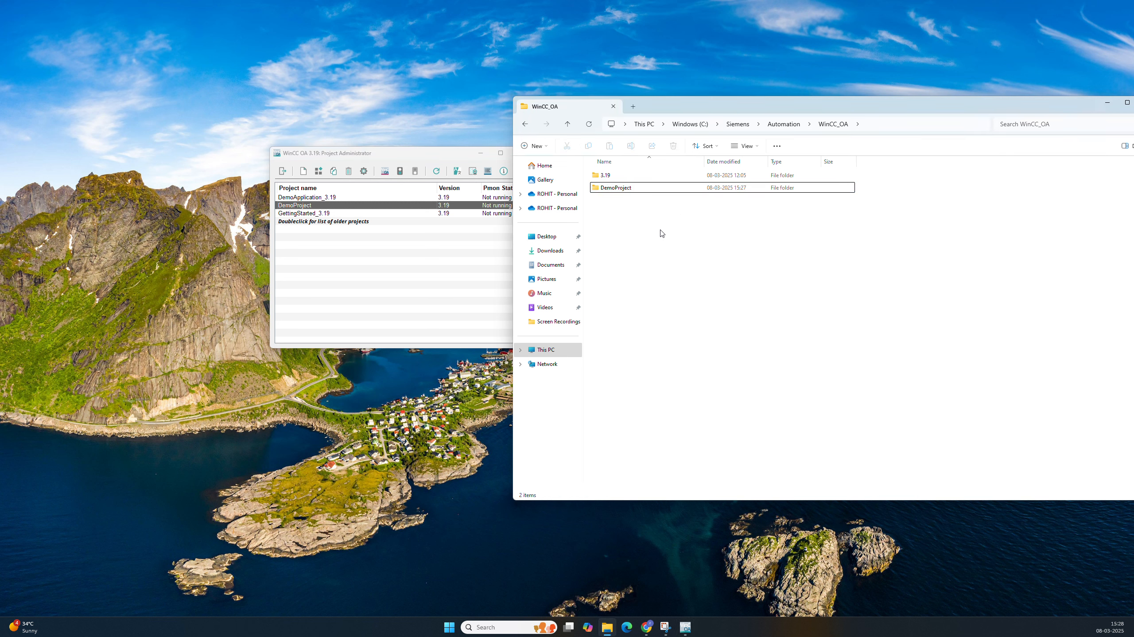
left_click(615, 190)
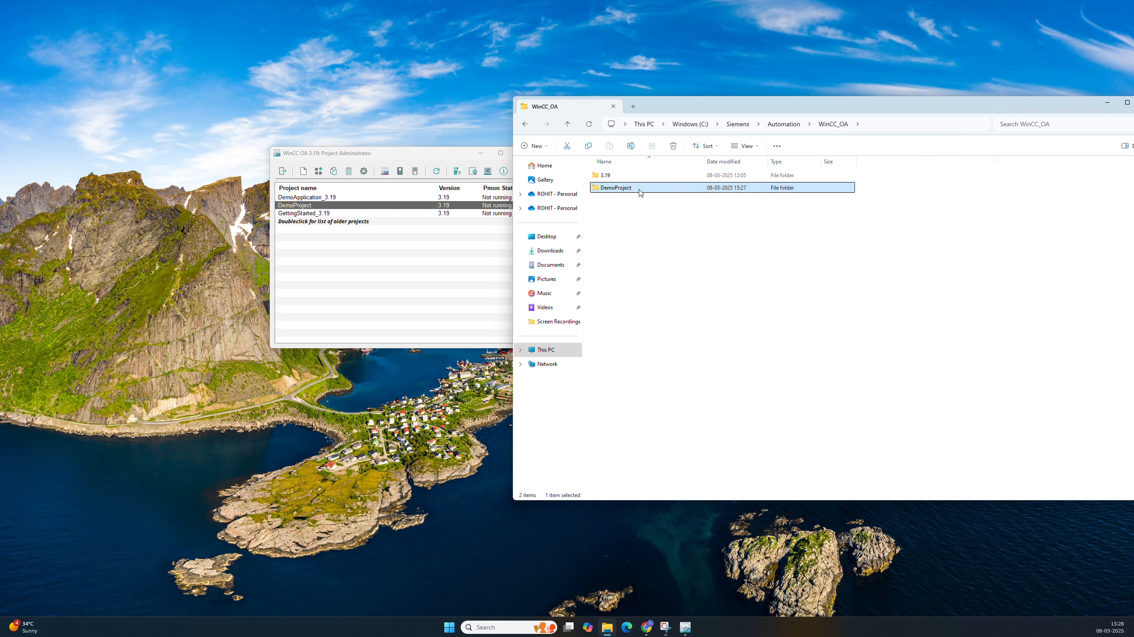
double_click(640, 191)
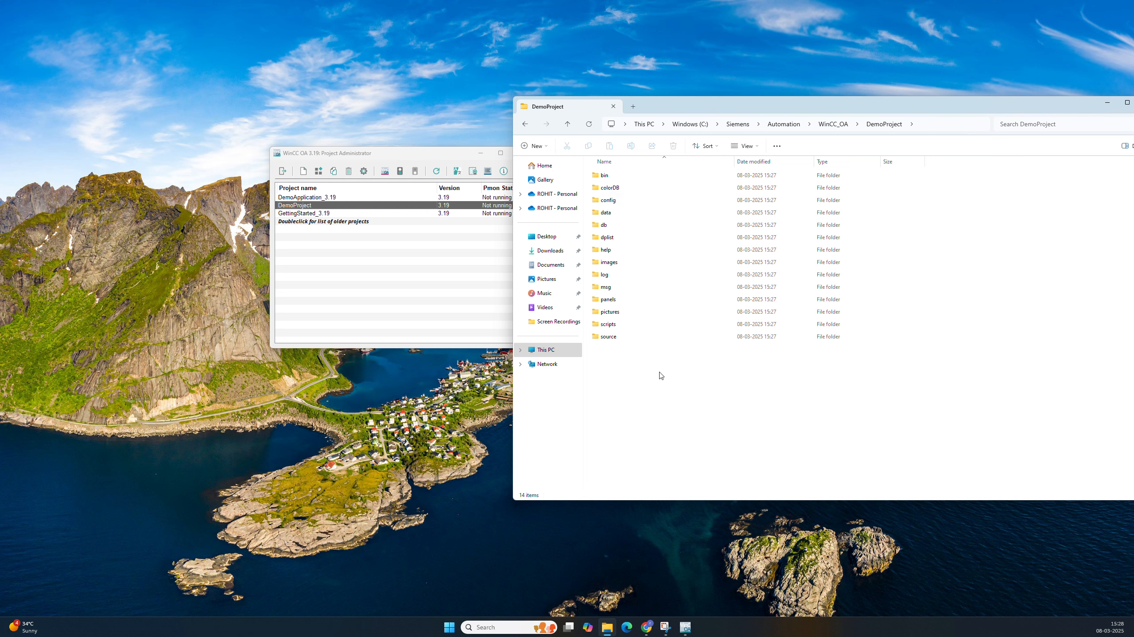
left_click_drag(659, 373, 641, 168)
left_click(990, 262)
Look inside the project's bin and colorDB folders, returning to the DemoProject folder after each.
double_click(615, 178)
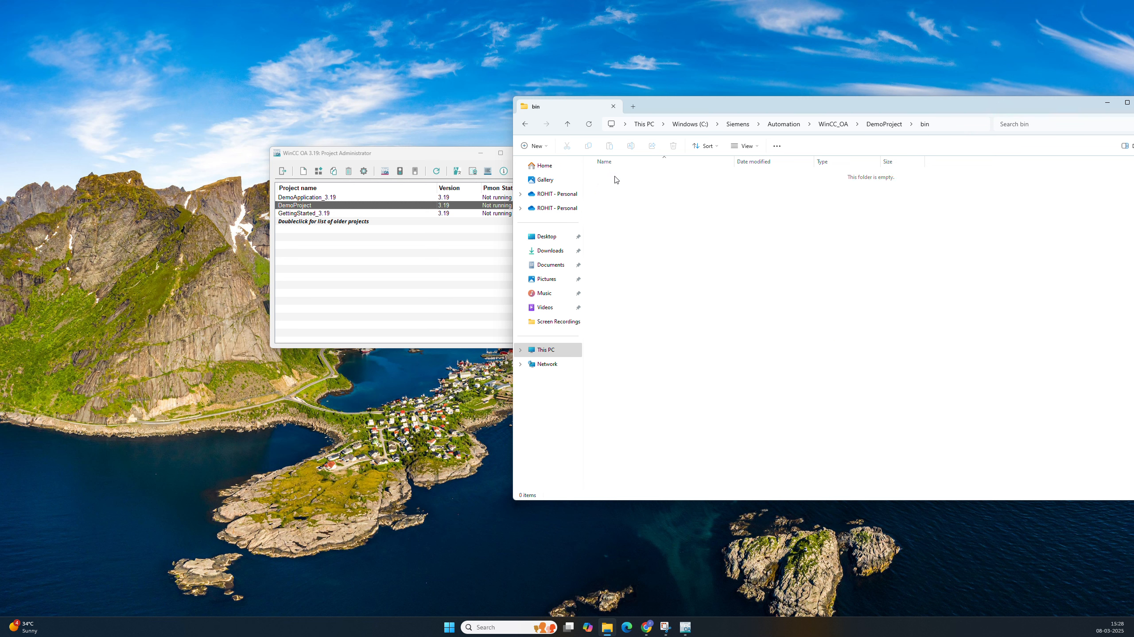
left_click(885, 125)
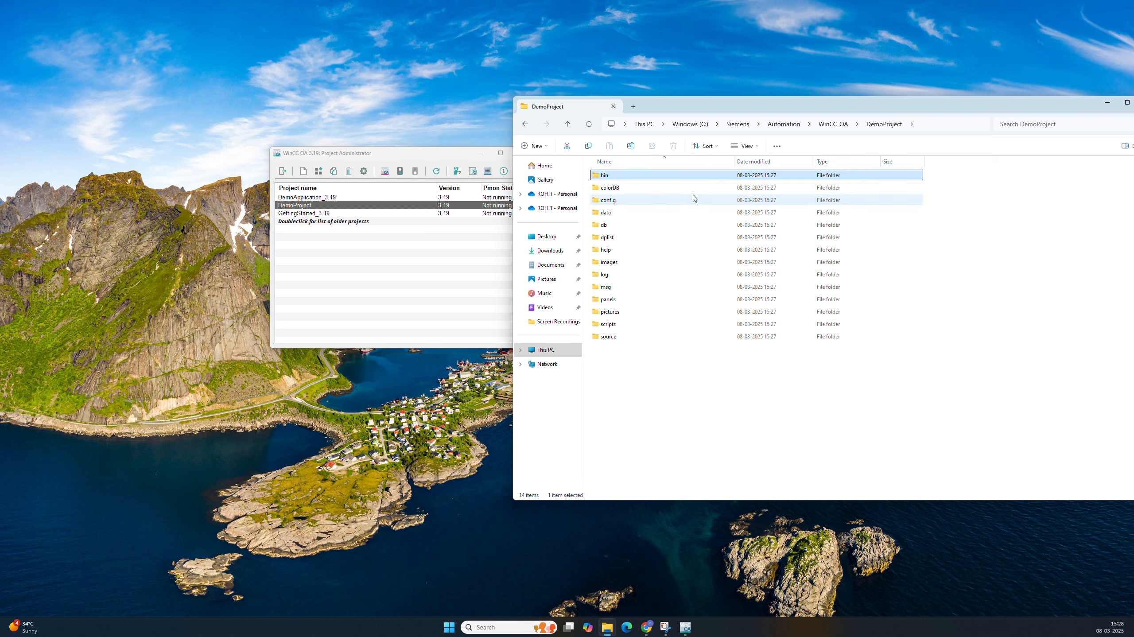
double_click(647, 192)
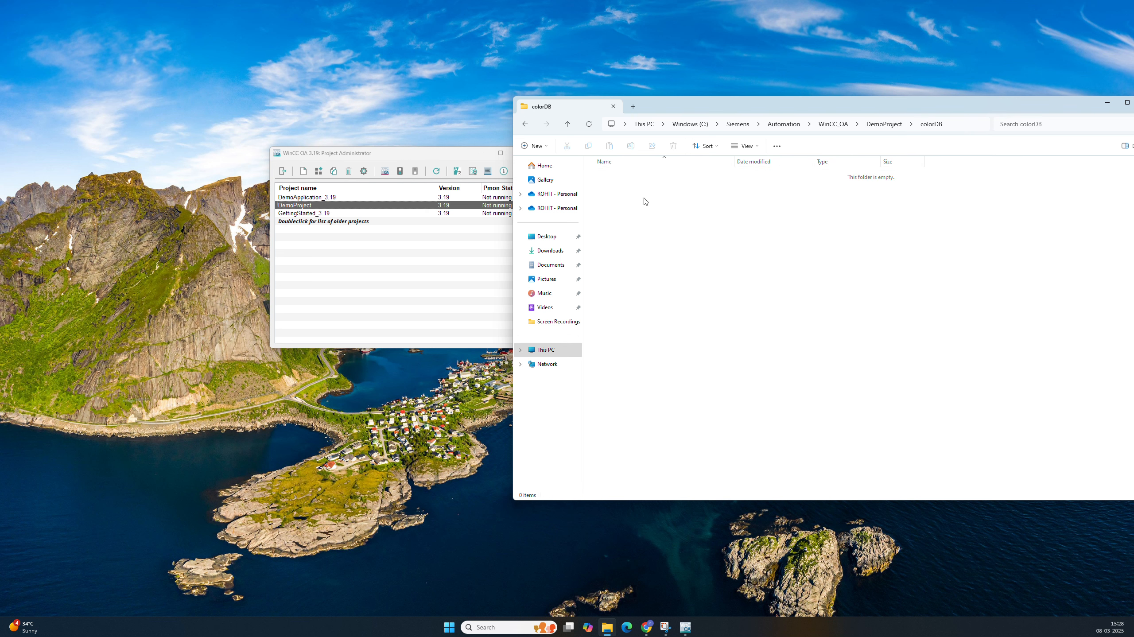
left_click(870, 121)
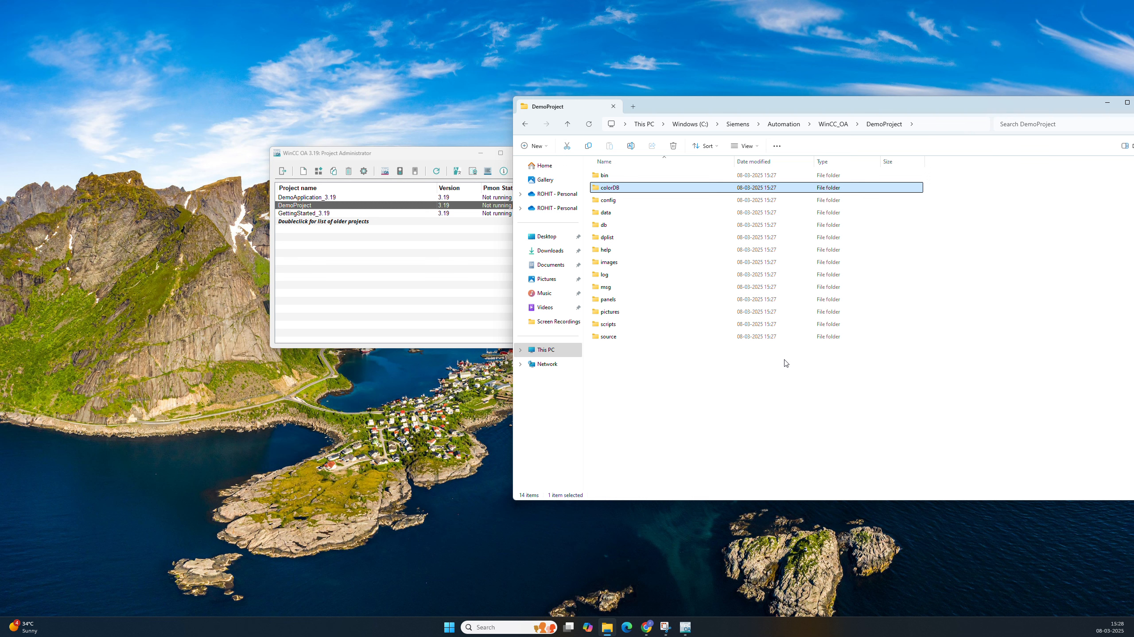
Open the project's config folder and compare its config file with the configuration file location in DemoProject's properties.
double_click(627, 205)
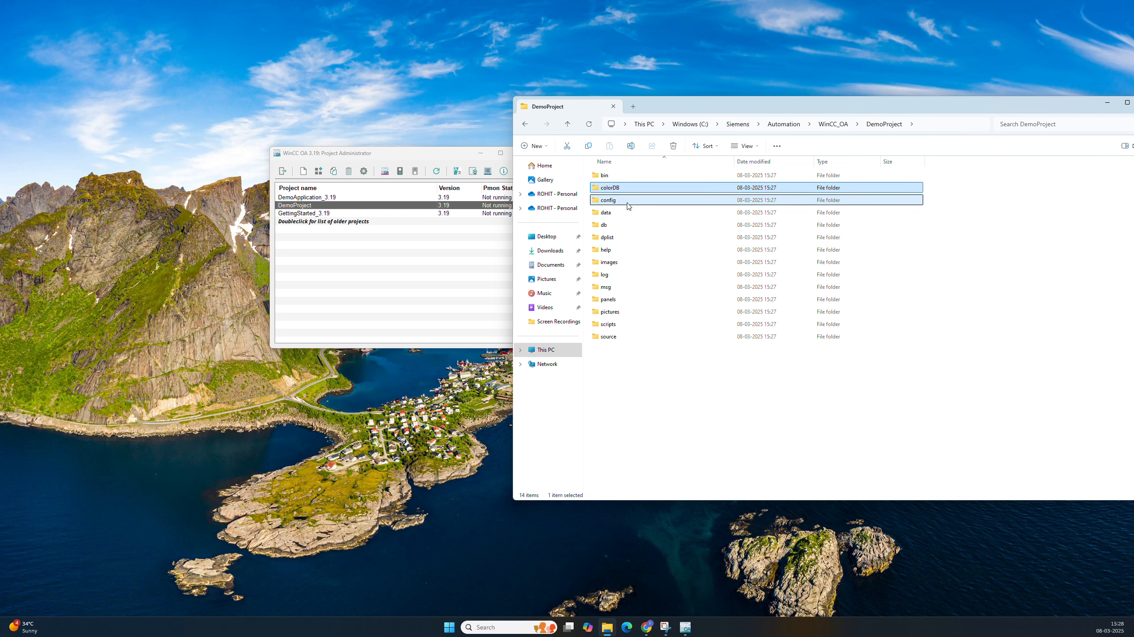
left_click_drag(381, 163, 342, 161)
left_click(325, 170)
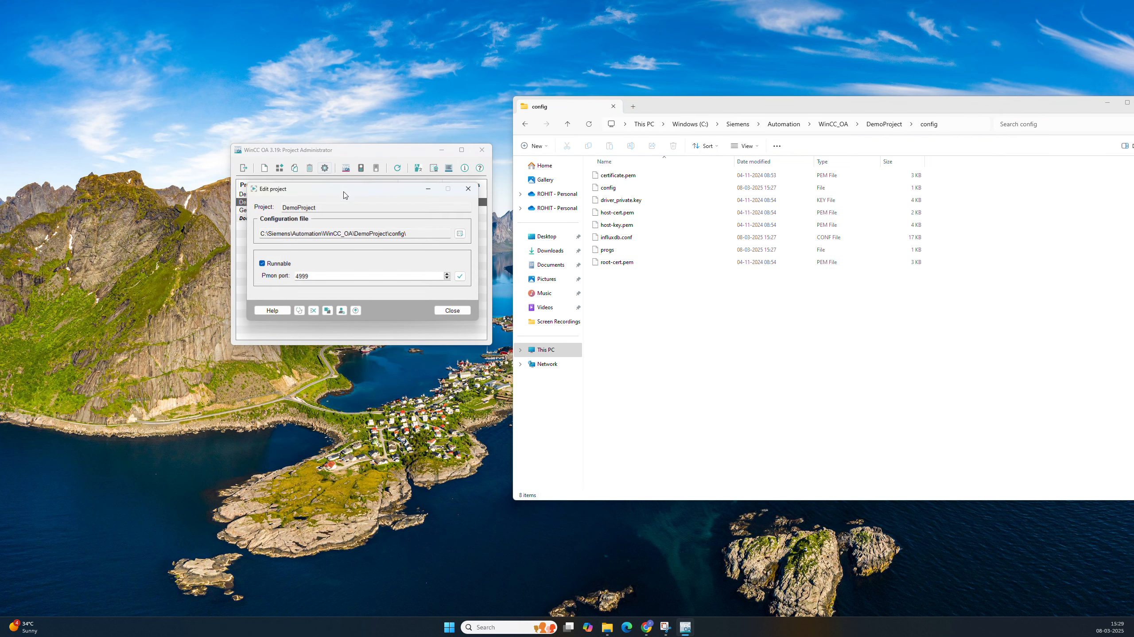
left_click(461, 233)
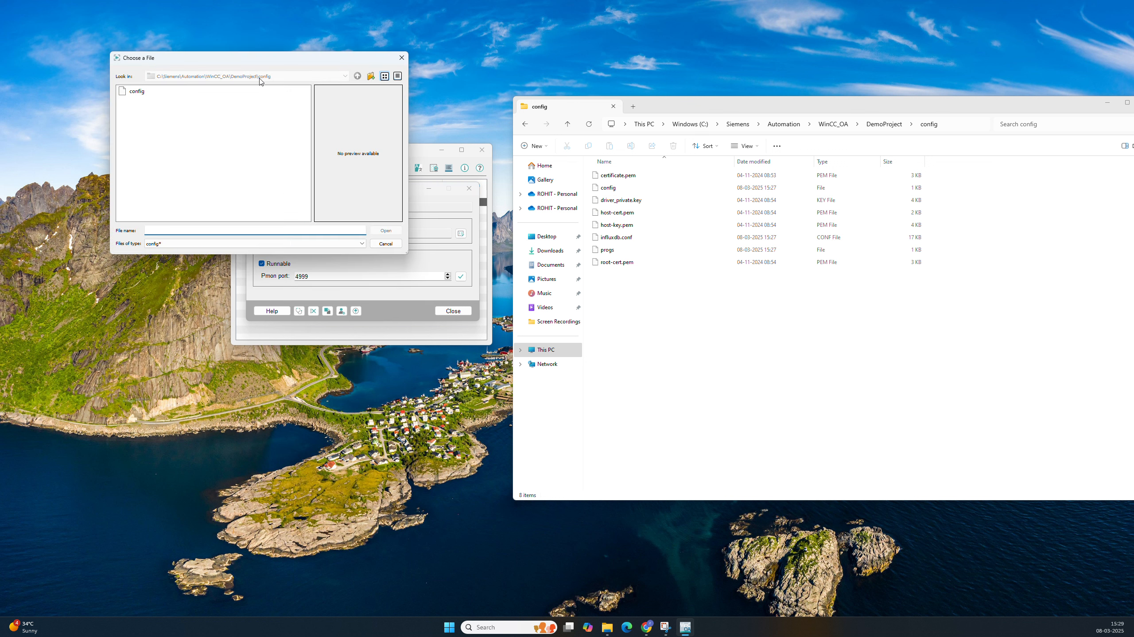
left_click(386, 244)
left_click(646, 190)
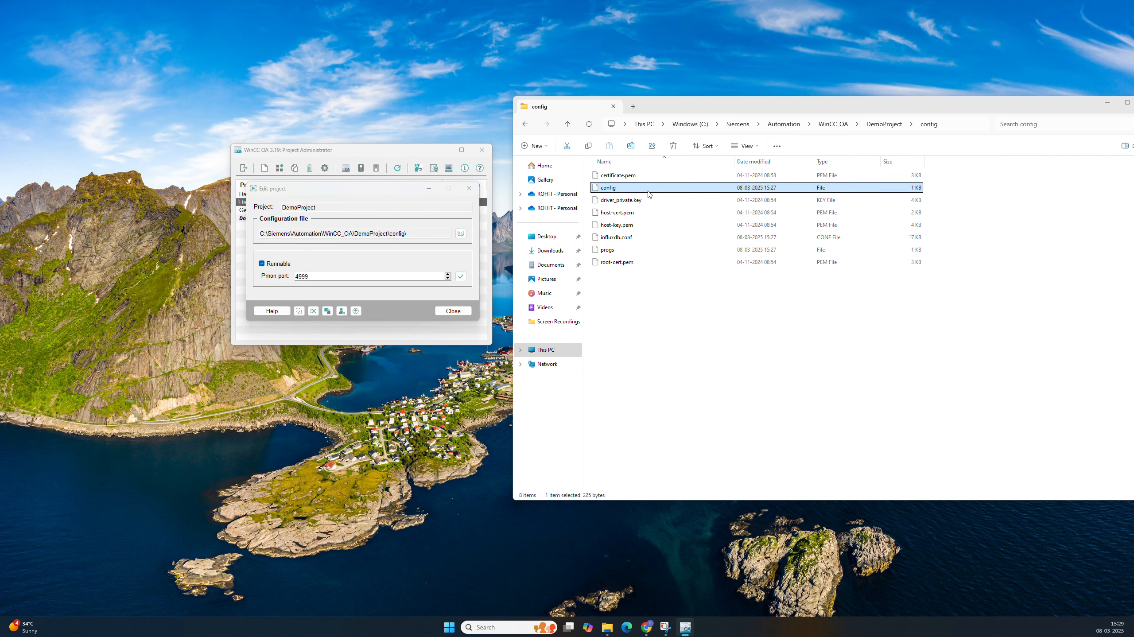
left_click(454, 311)
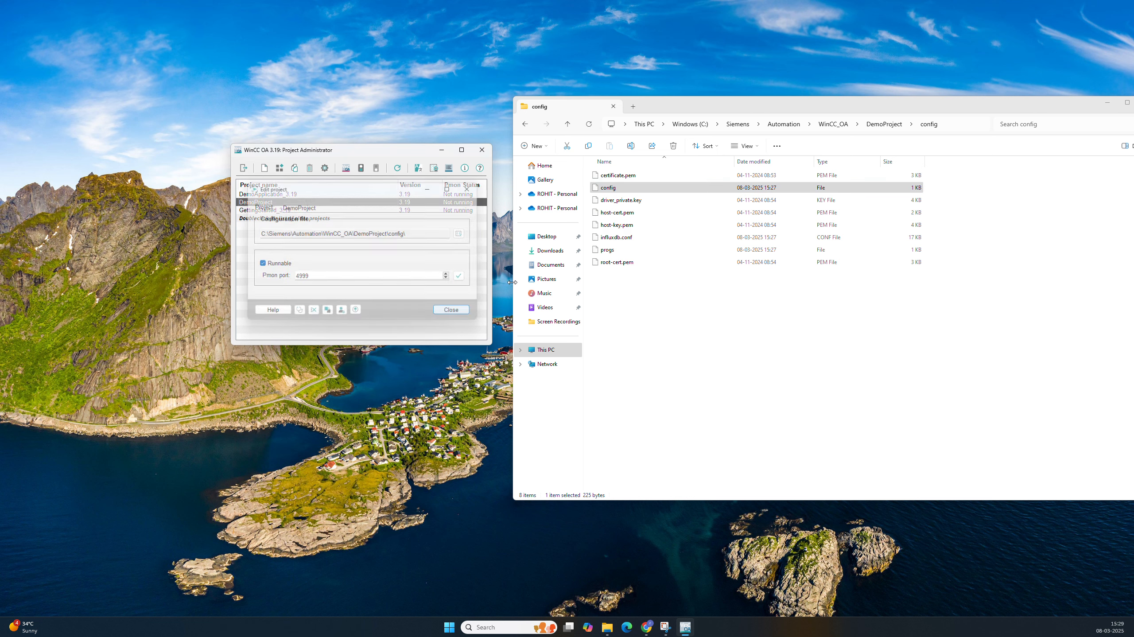
Examine the contents of the project's data and db folders, and return to the DemoProject folder.
left_click(884, 124)
double_click(623, 215)
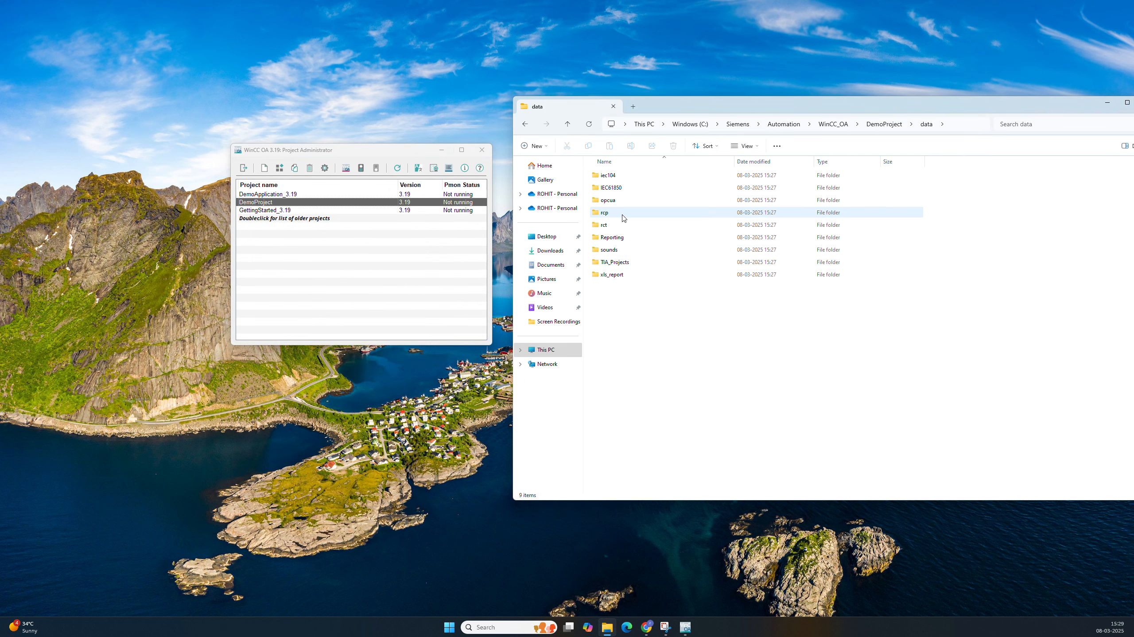
left_click_drag(677, 309, 620, 179)
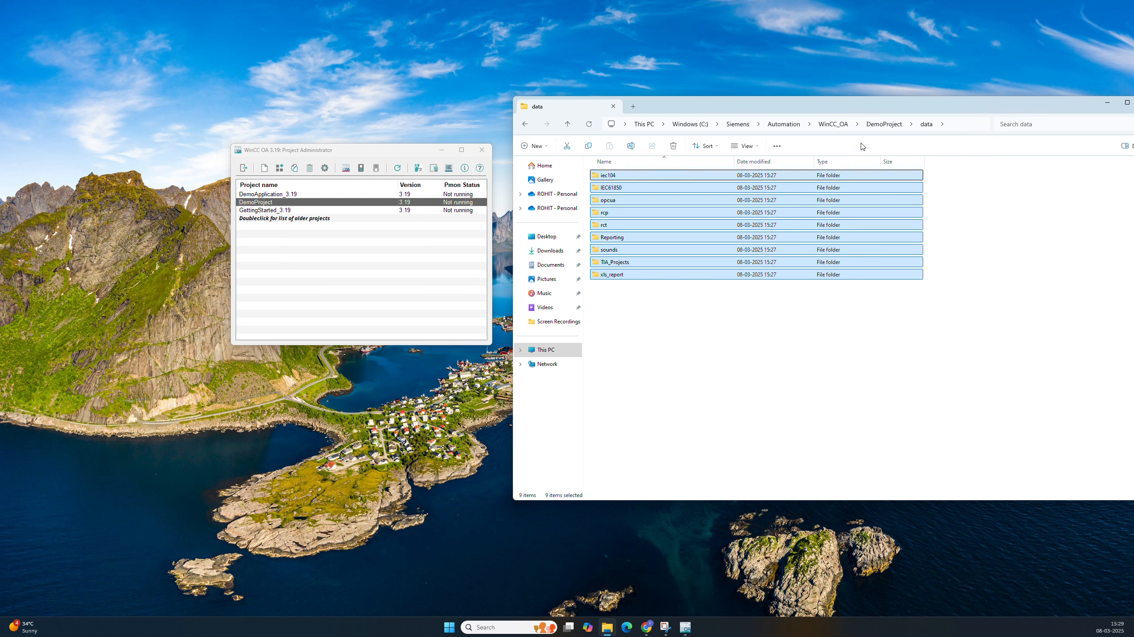
left_click(884, 124)
double_click(631, 228)
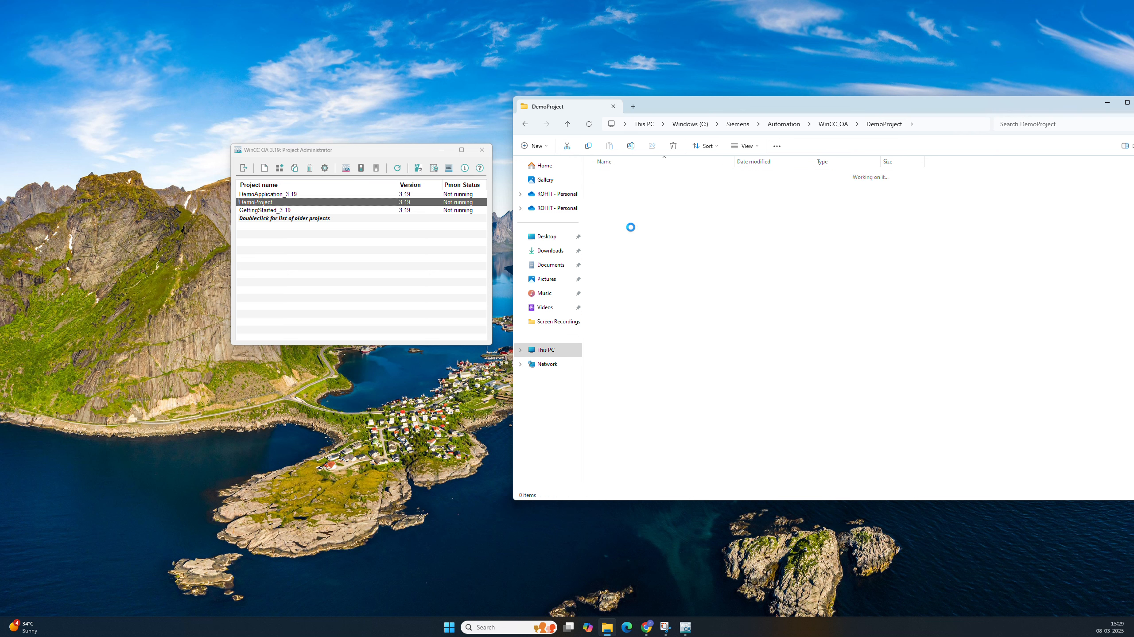
left_click_drag(702, 227, 610, 177)
left_click(883, 124)
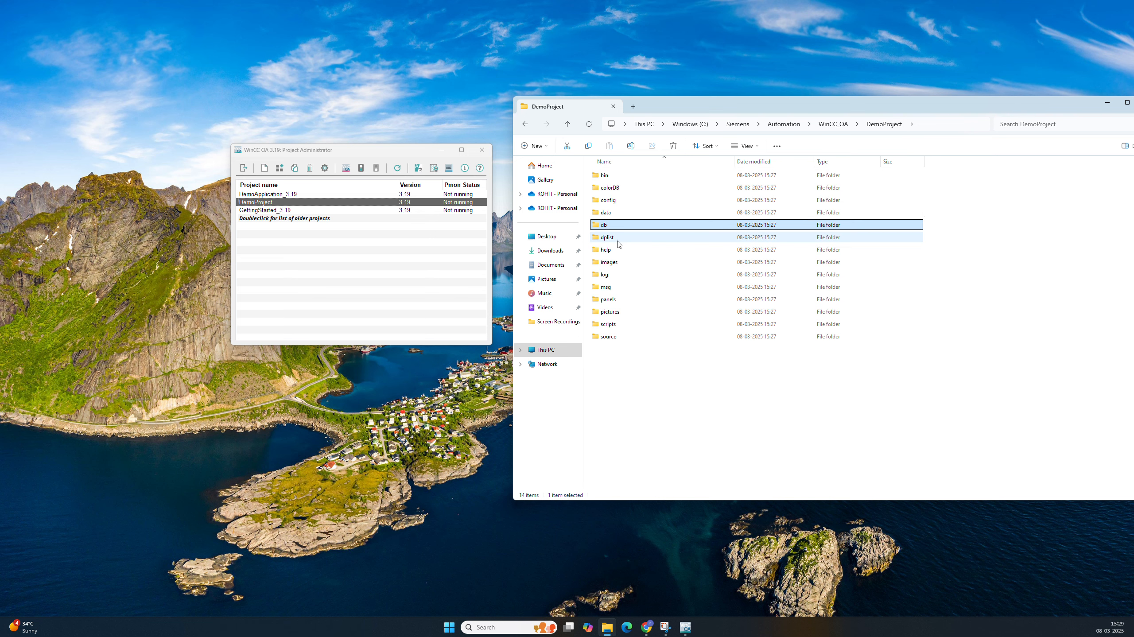
Look inside the project's dplist folder and the en_US.utf8 subfolder of its help folder.
double_click(623, 241)
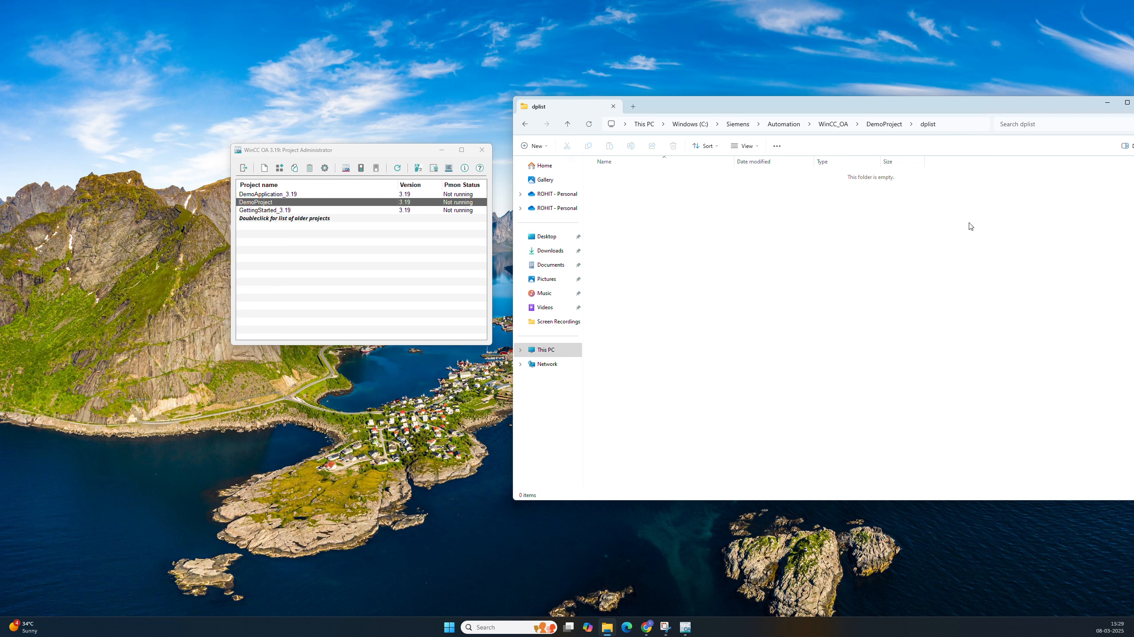
left_click(878, 129)
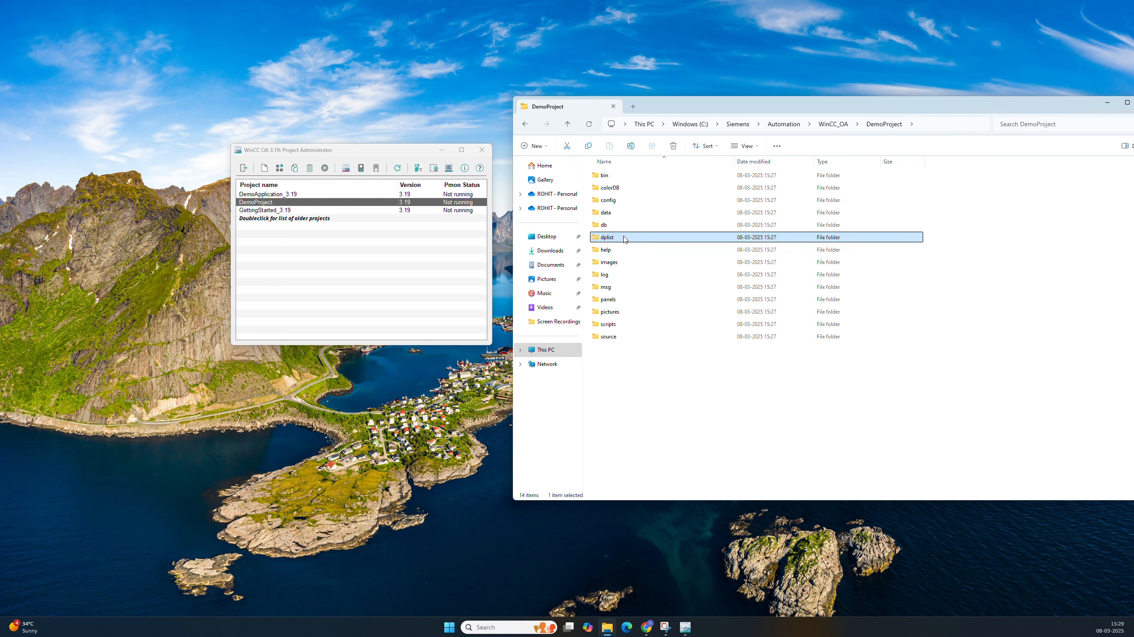
double_click(622, 251)
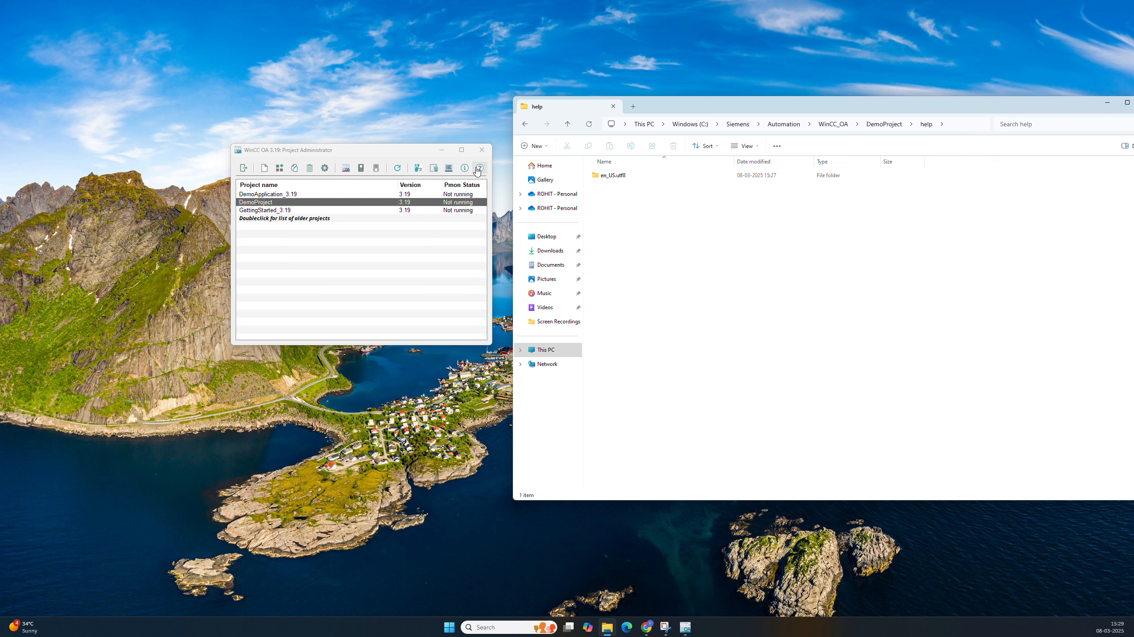
double_click(625, 176)
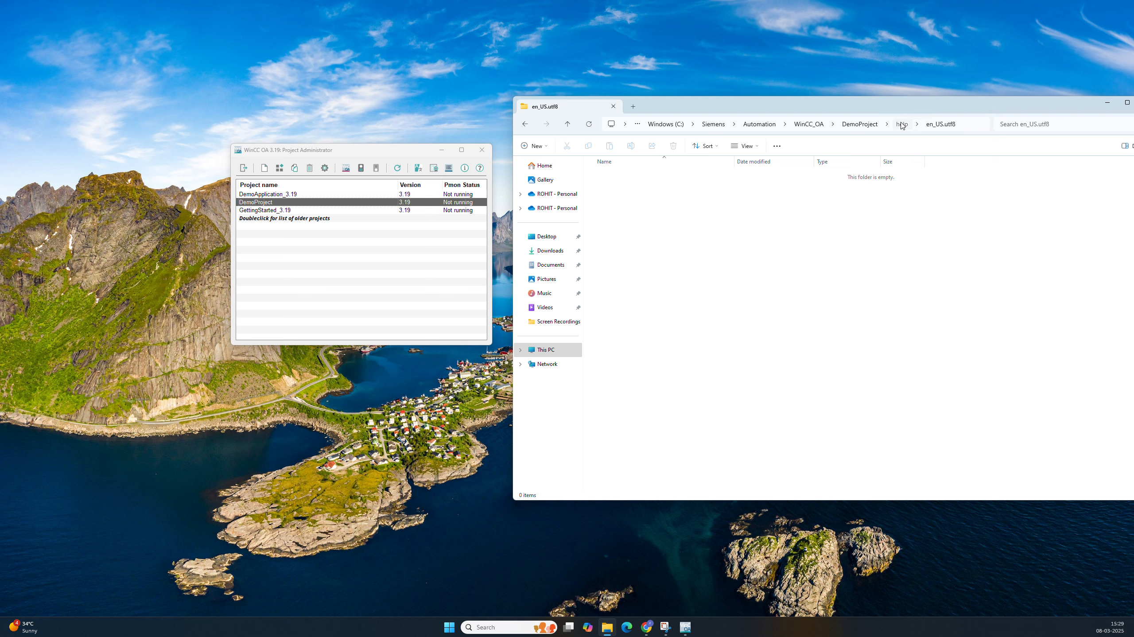
Return to the DemoProject folder and look inside its images and pictures folders, going back to DemoProject after each.
left_click(902, 125)
left_click(891, 129)
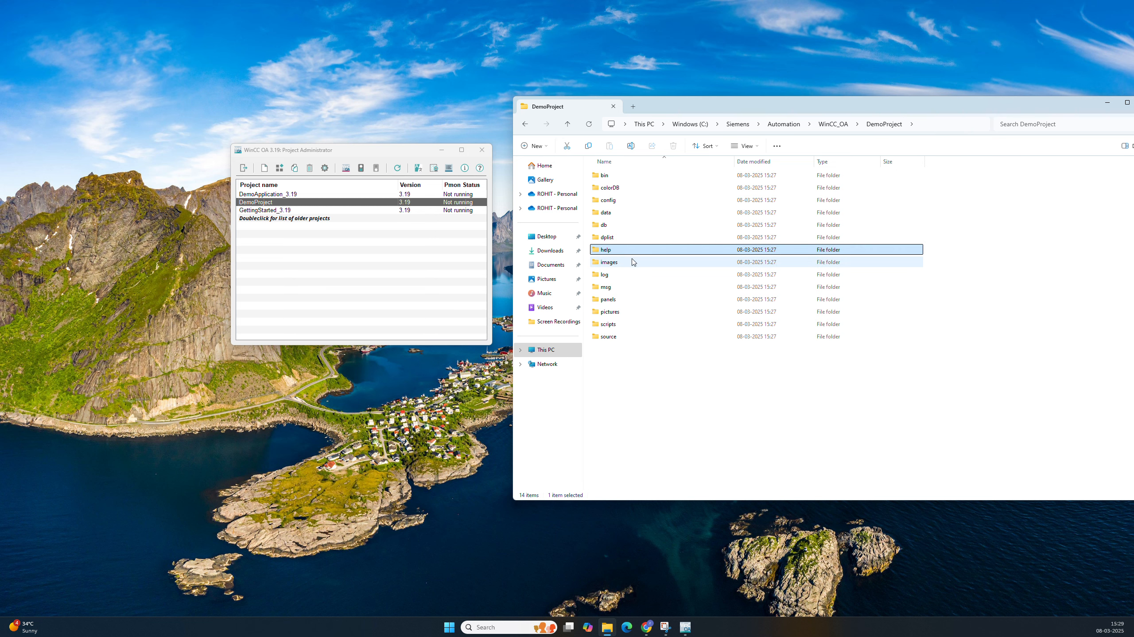
double_click(630, 262)
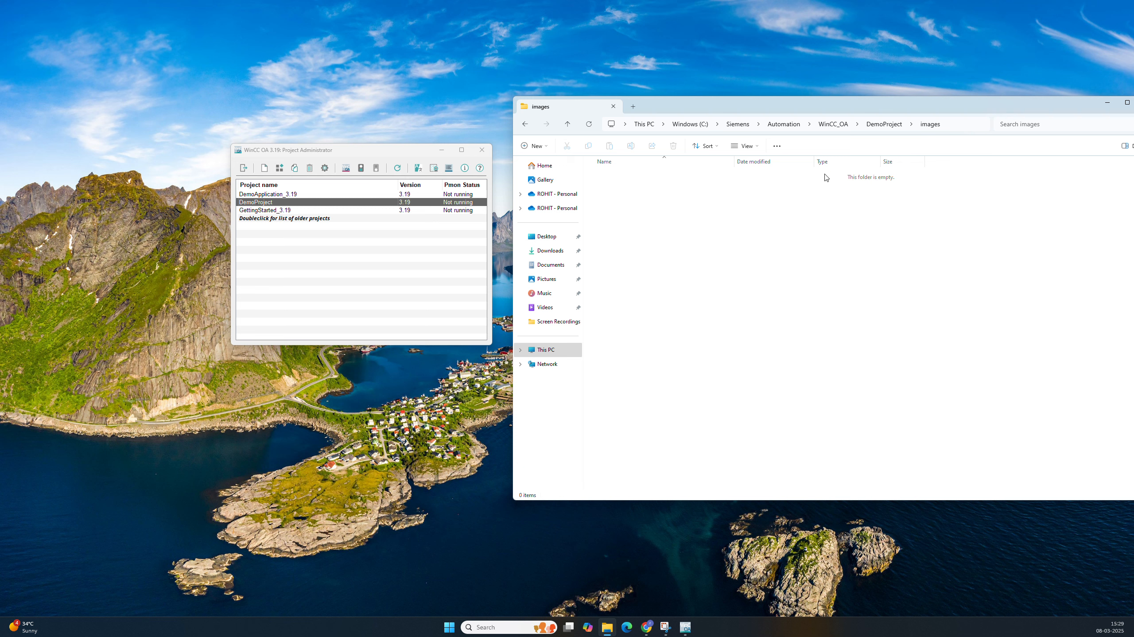
left_click(885, 125)
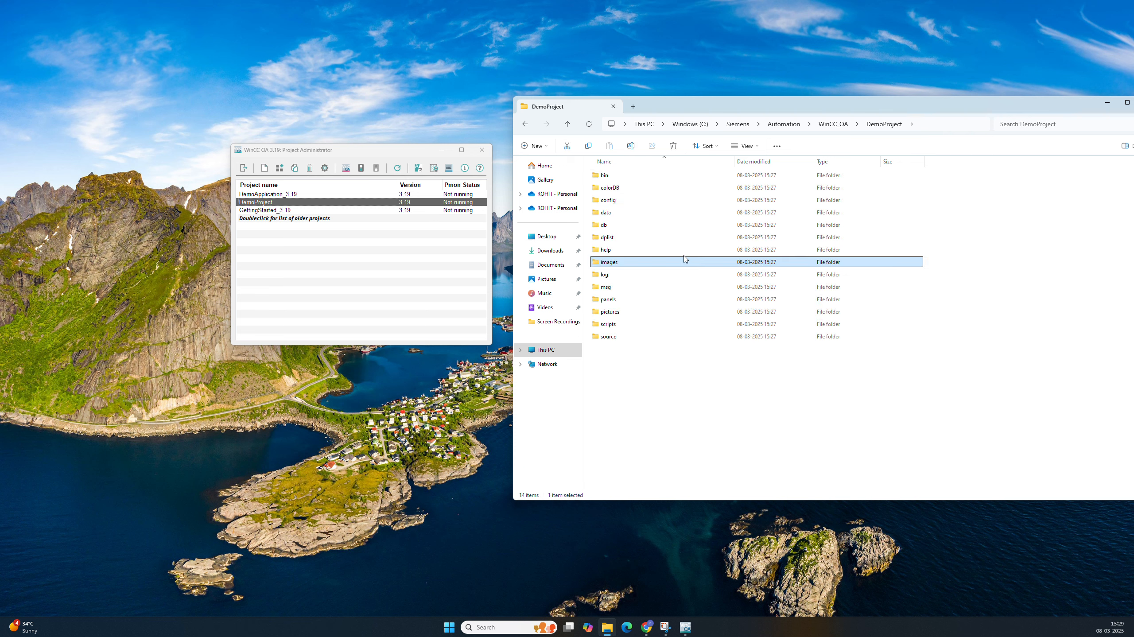
double_click(619, 312)
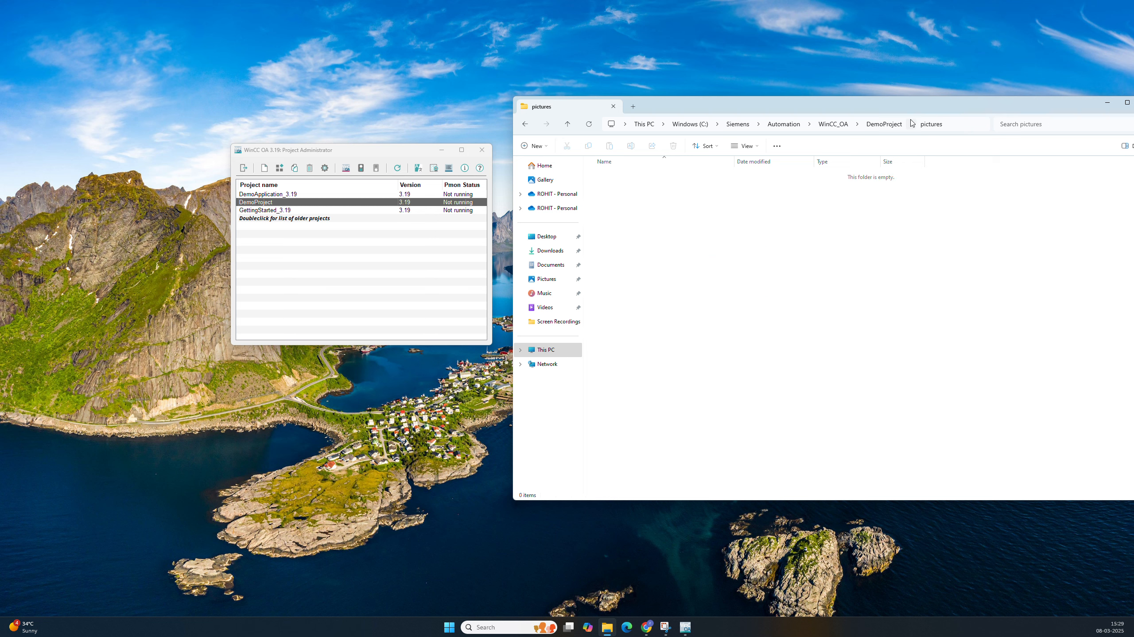
left_click(884, 124)
Look at the log files in the project's log folder and return to the DemoProject folder.
double_click(635, 271)
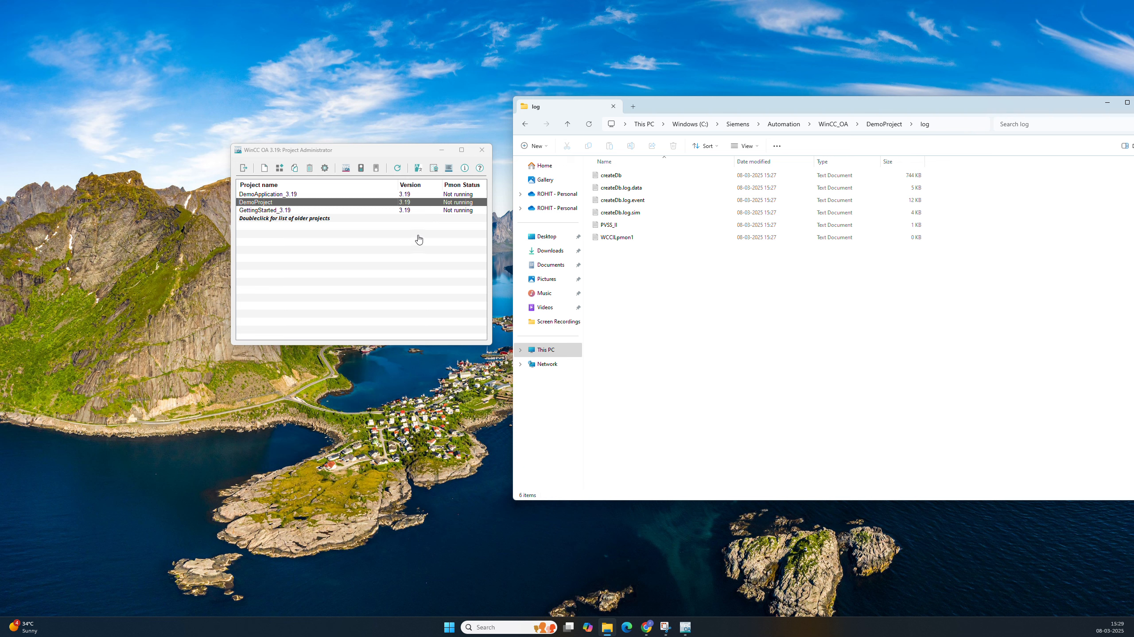
left_click_drag(724, 295, 641, 170)
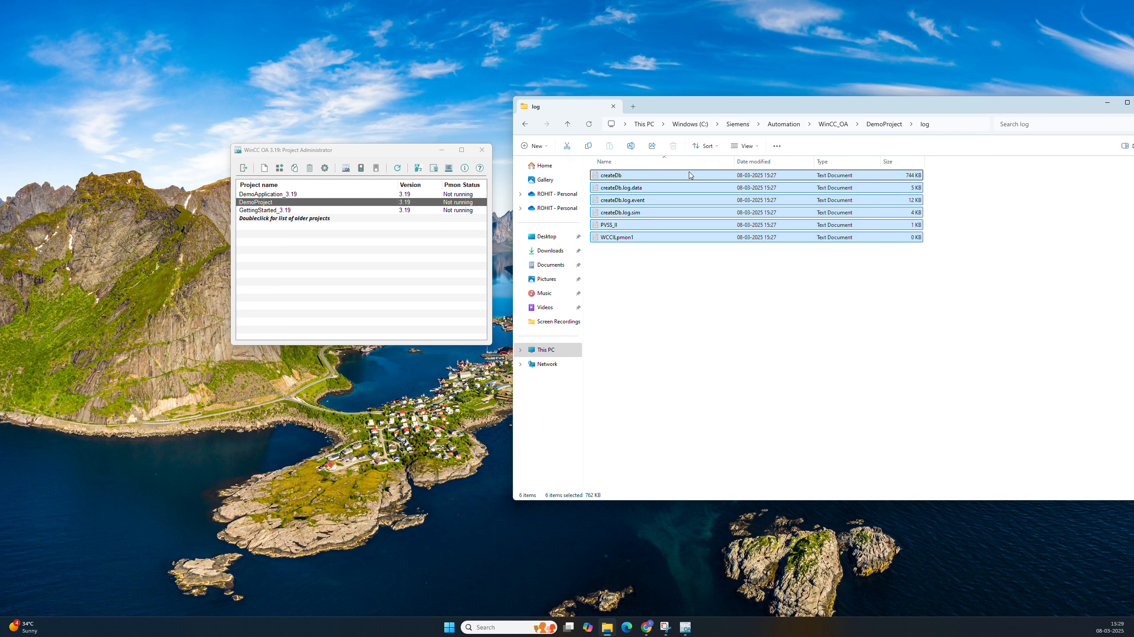
left_click(883, 125)
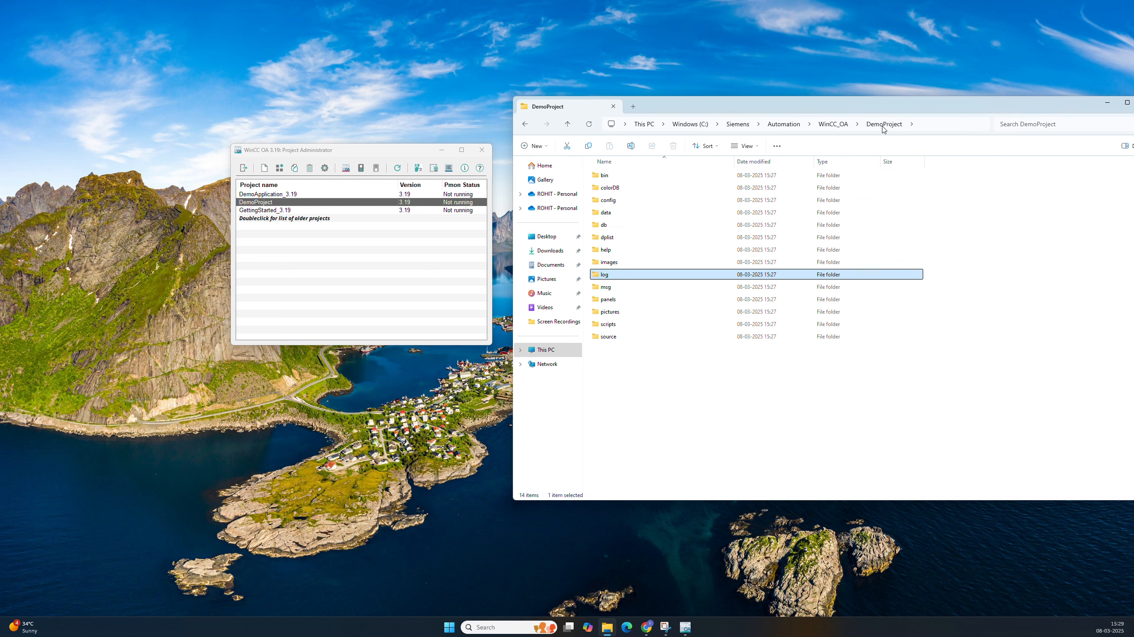
Look inside the project's panels folder and its objects subfolder, and return to the DemoProject folder.
double_click(610, 300)
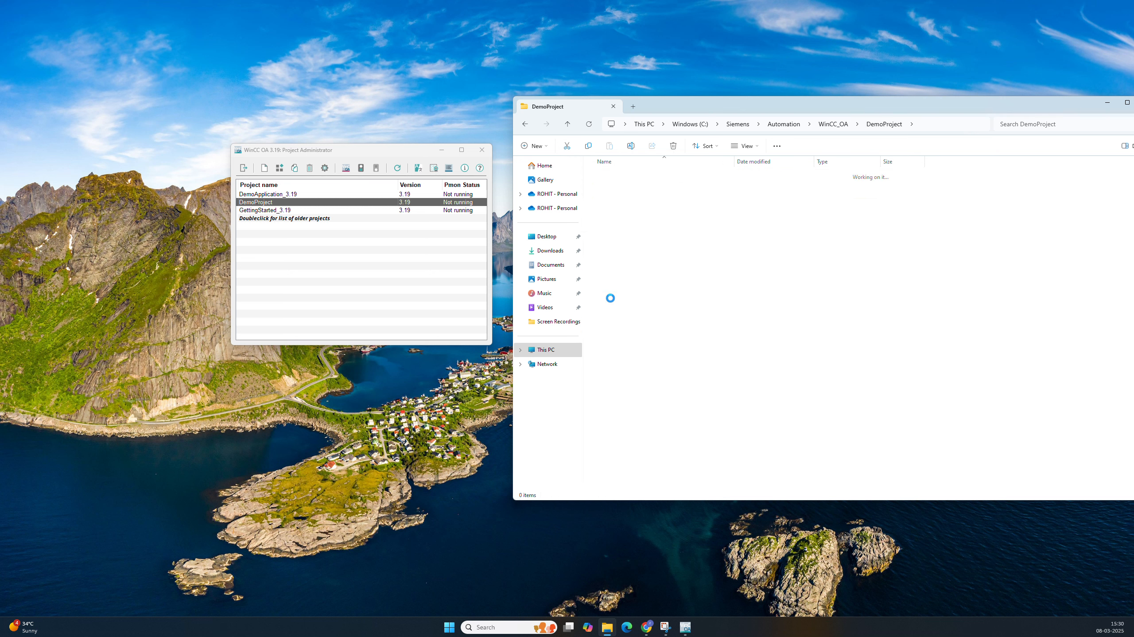
double_click(613, 176)
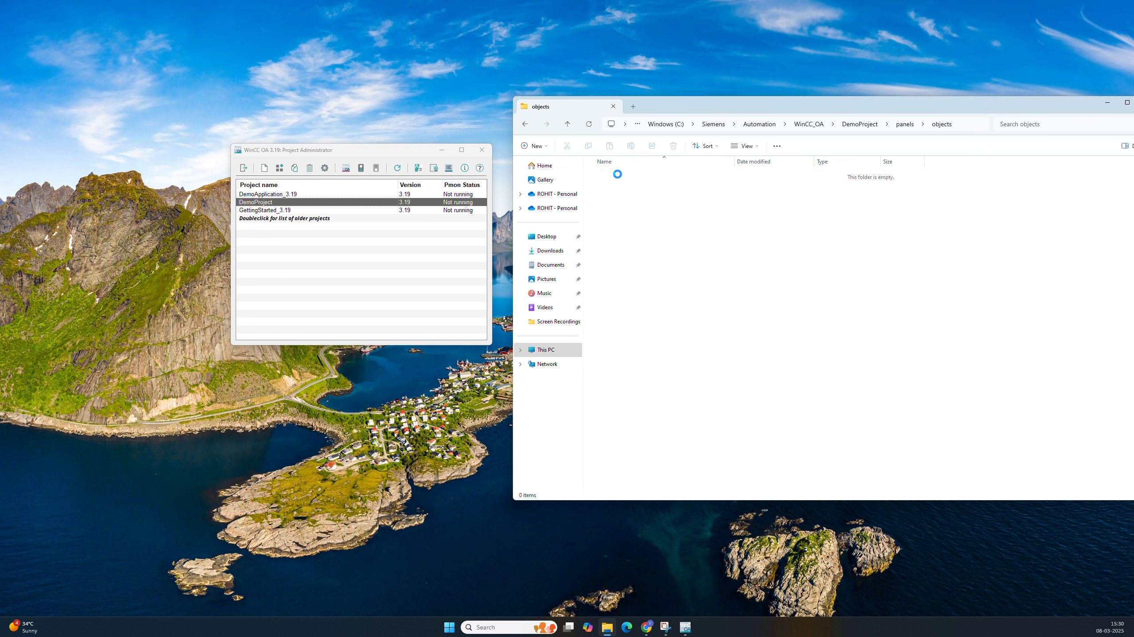
left_click(905, 124)
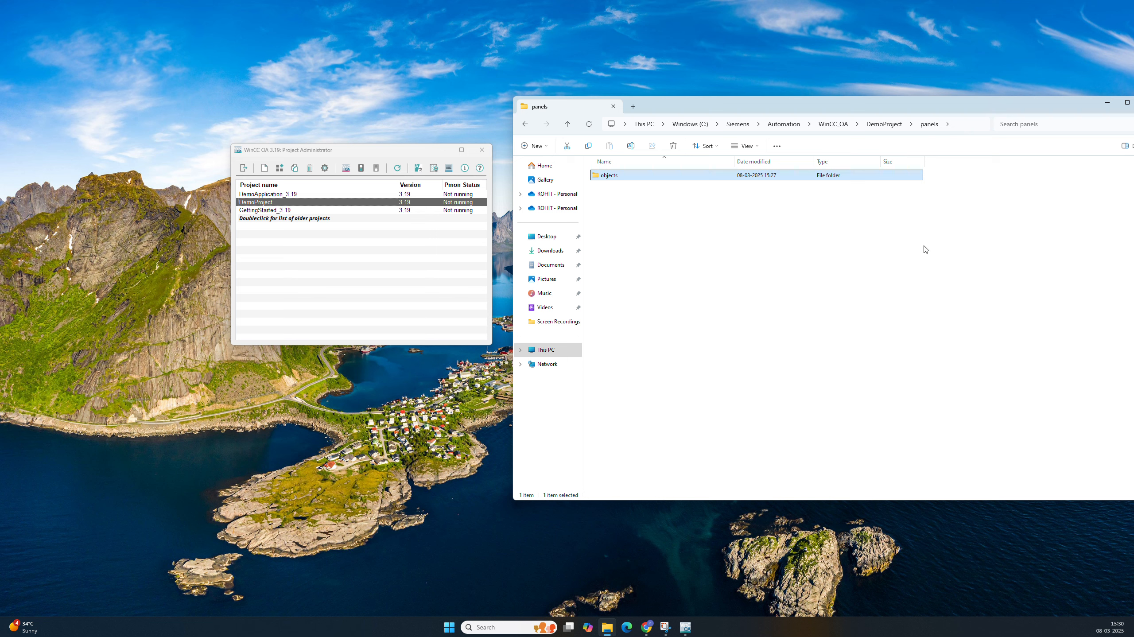
left_click(878, 127)
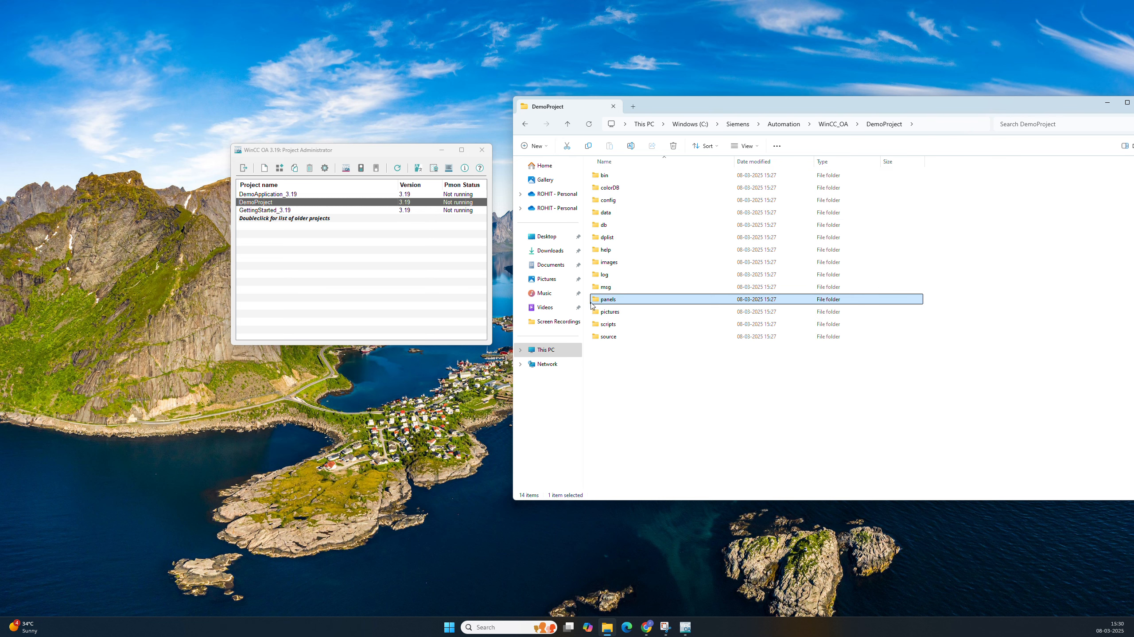
Look inside the pictures folder and the scripts folder down to libs\classes, returning to the DemoProject folder after each.
double_click(611, 315)
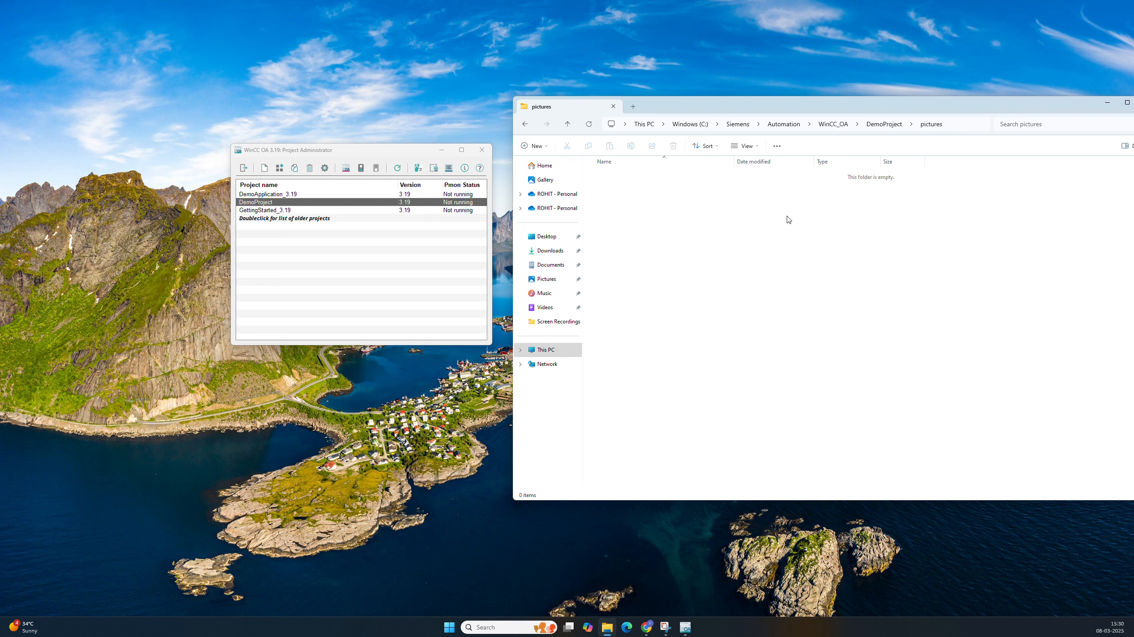
left_click(876, 128)
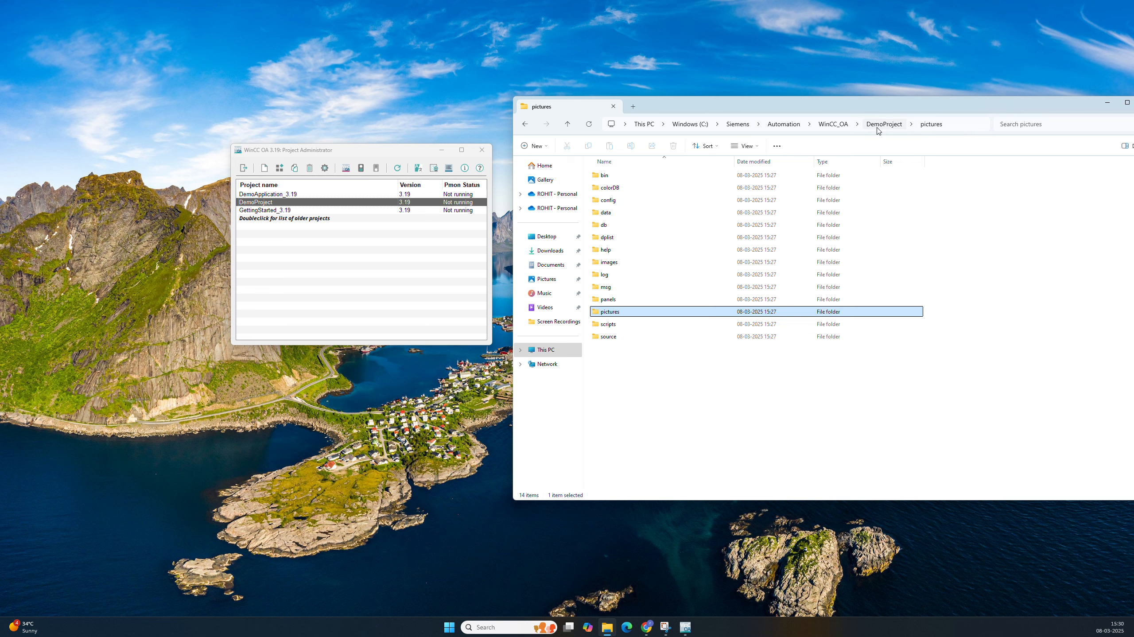
double_click(609, 325)
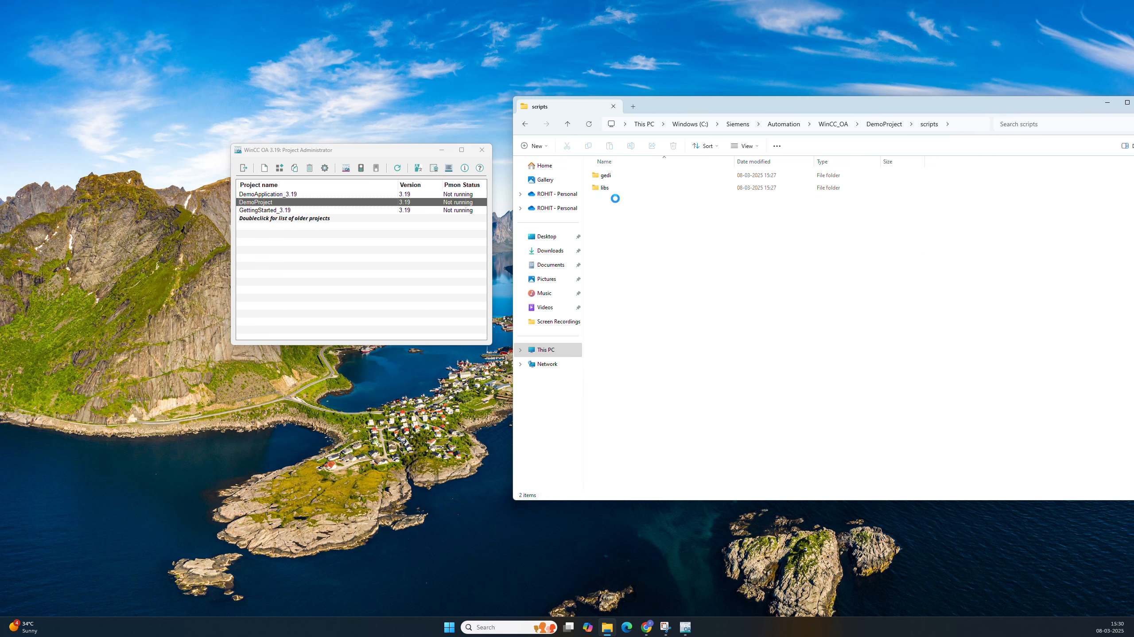
double_click(607, 188)
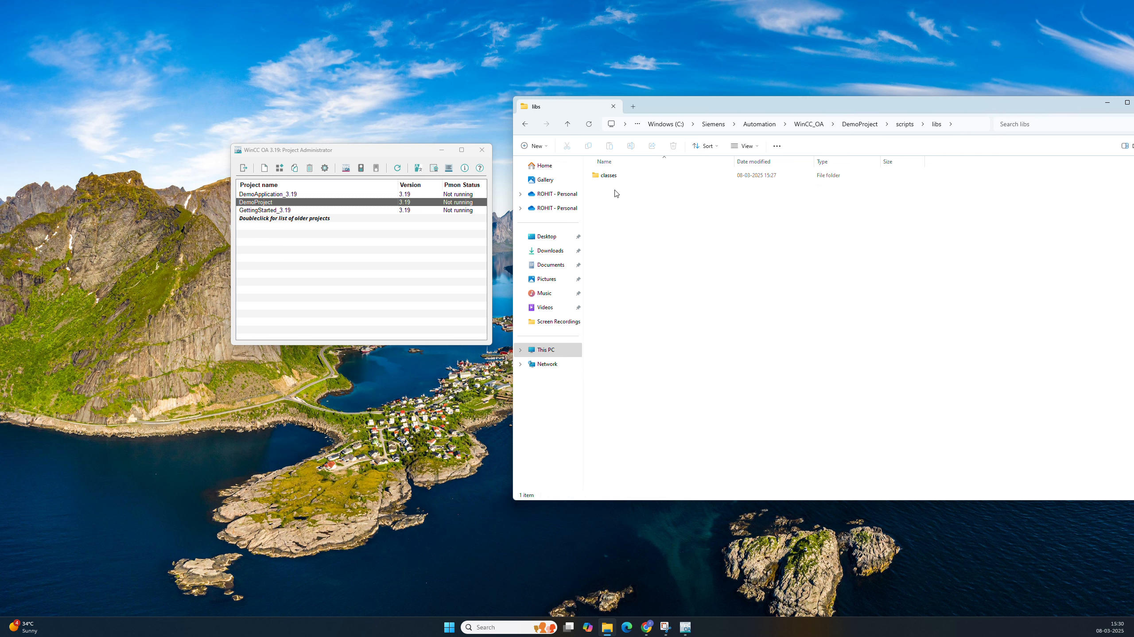
double_click(624, 178)
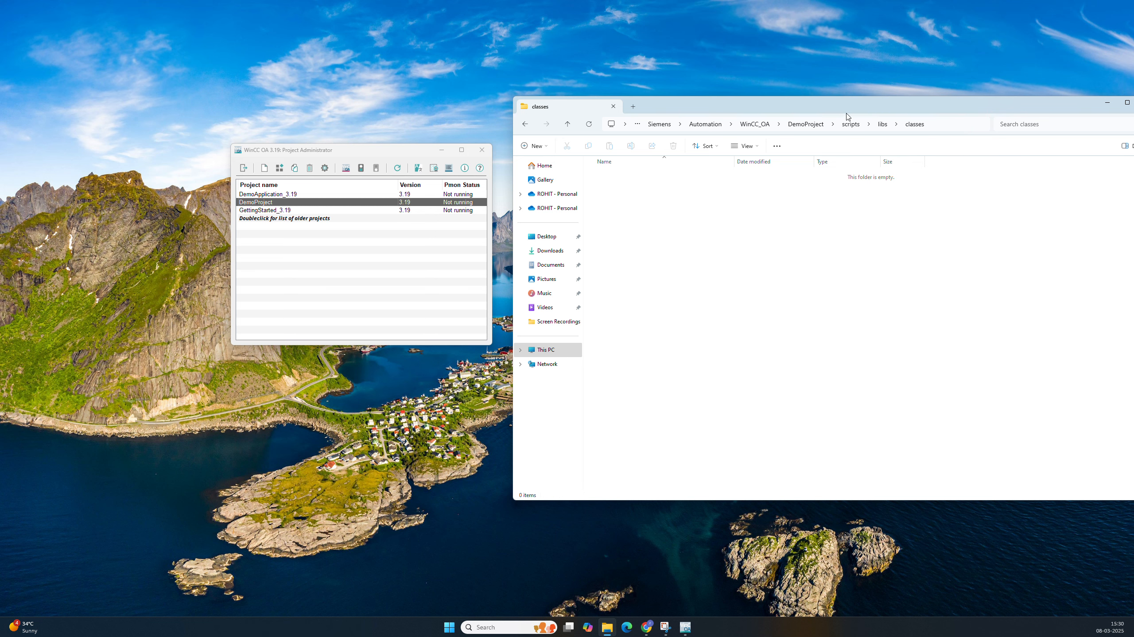
left_click_drag(845, 108, 820, 86)
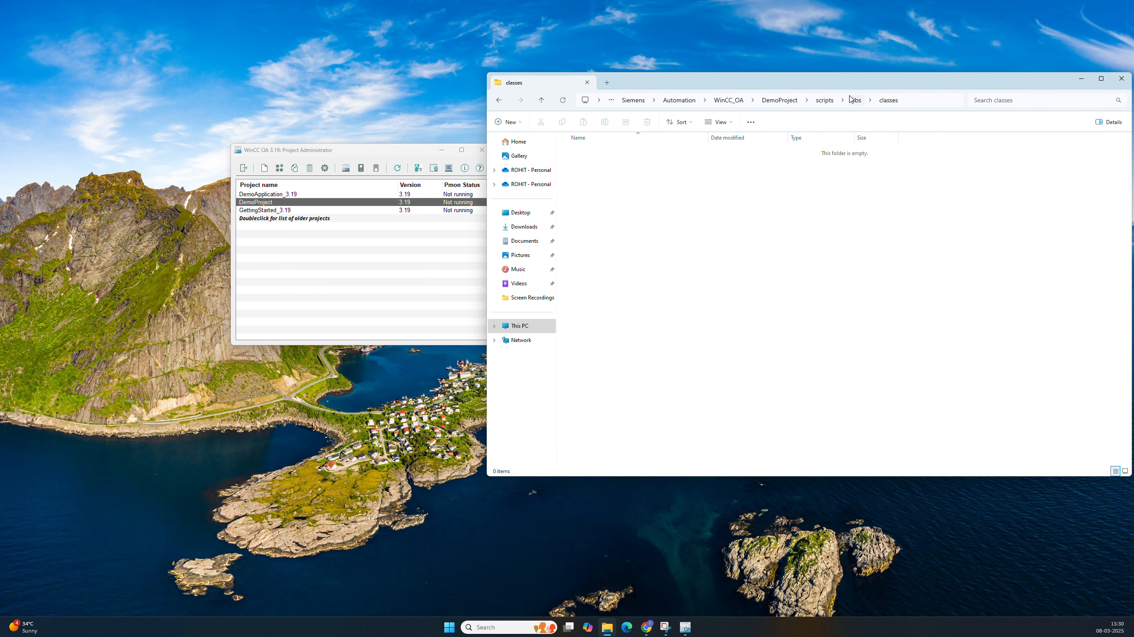
left_click(824, 100)
left_click(858, 100)
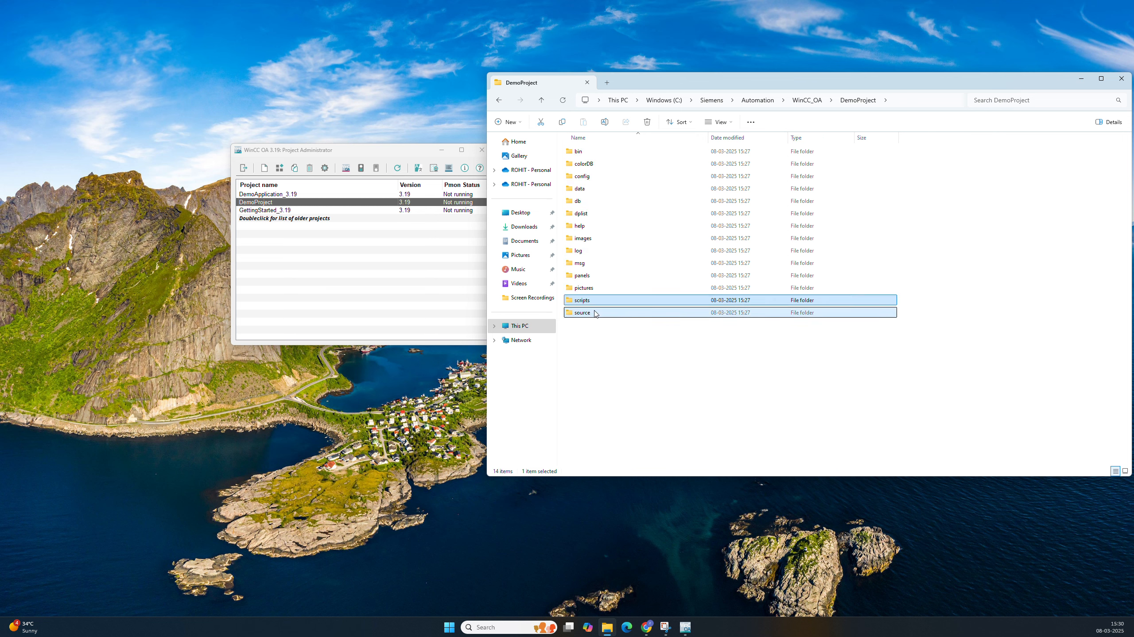
Review the complete set of DemoProject subfolders by selecting them all and clearing the selection.
left_click_drag(661, 365, 622, 155)
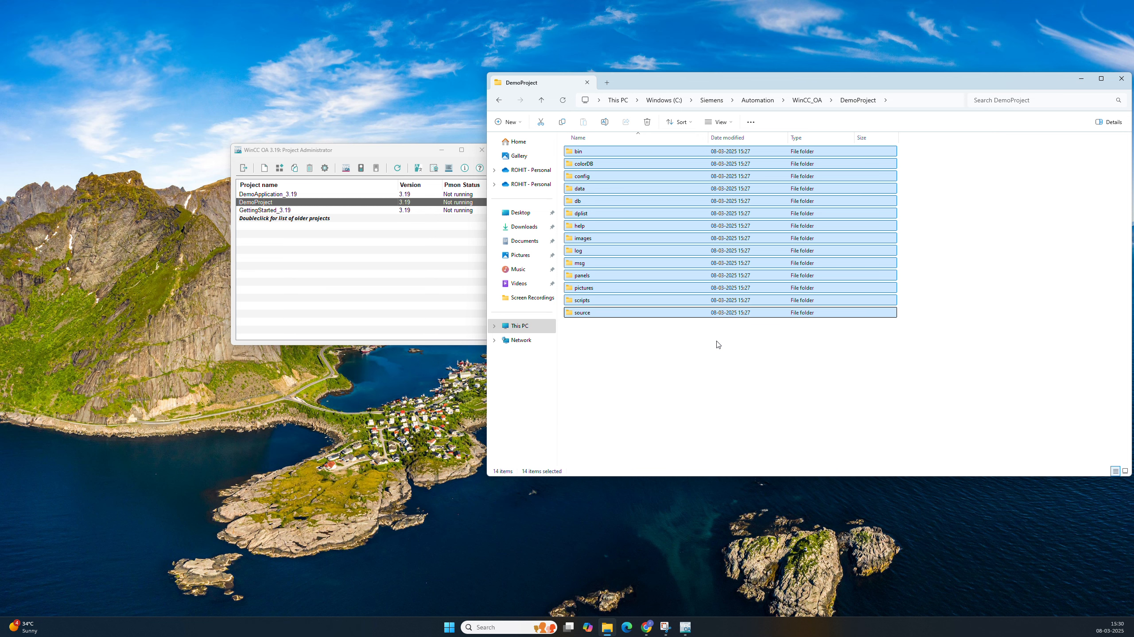
left_click_drag(660, 87, 722, 76)
left_click(741, 347)
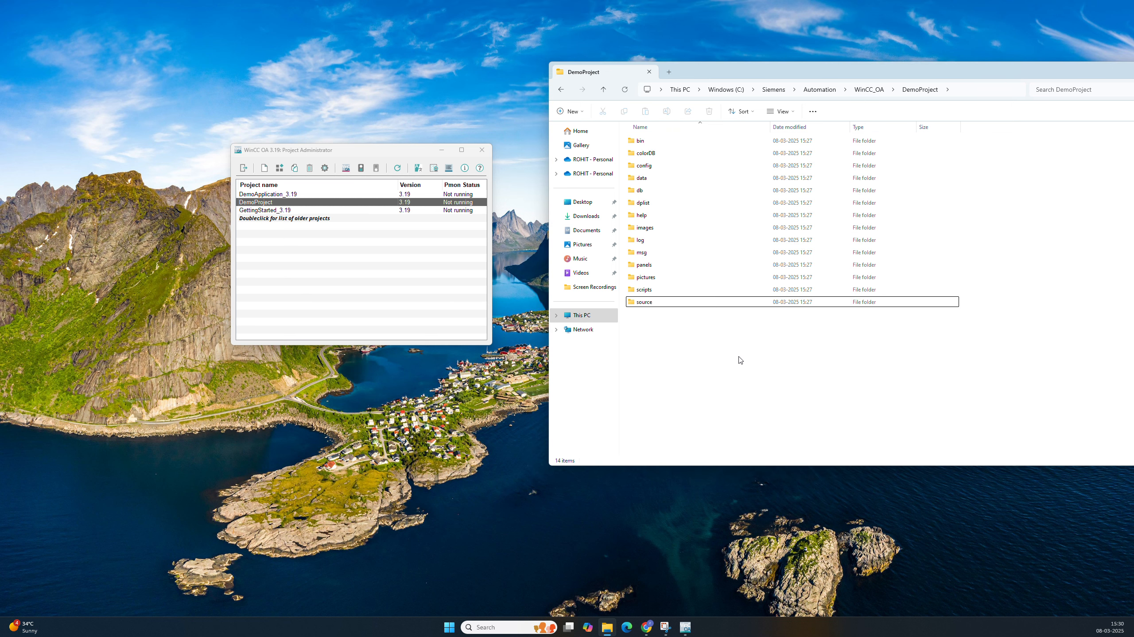
left_click_drag(740, 360, 648, 139)
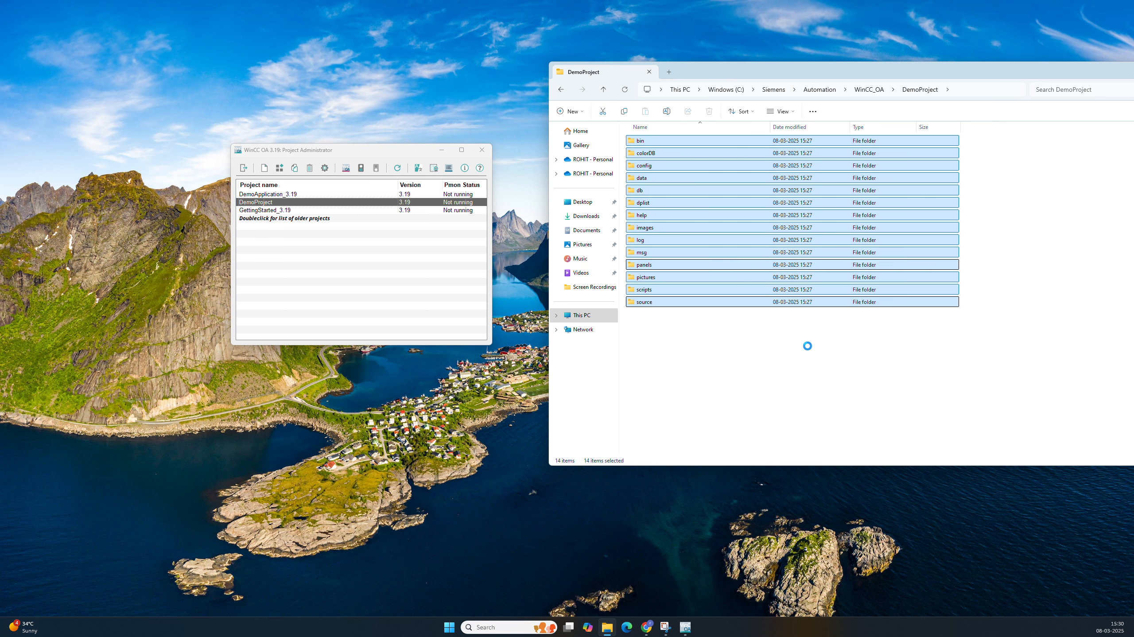
left_click(808, 346)
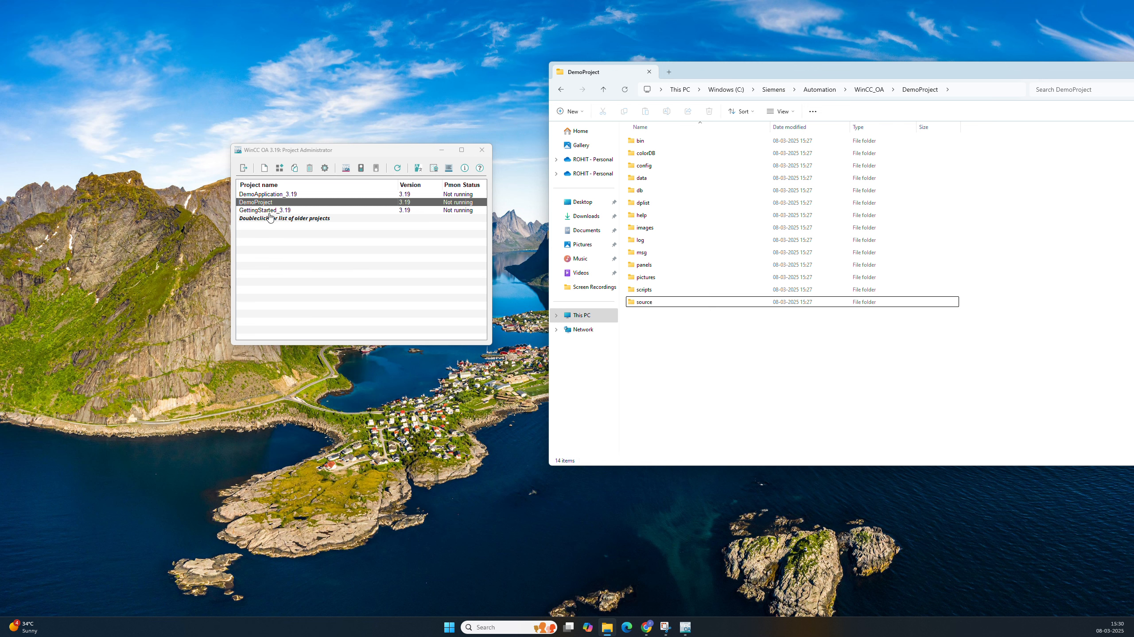
Open DemoProject's config file in the Text Editor from the project's properties in the Project Administrator.
left_click_drag(293, 153, 302, 87)
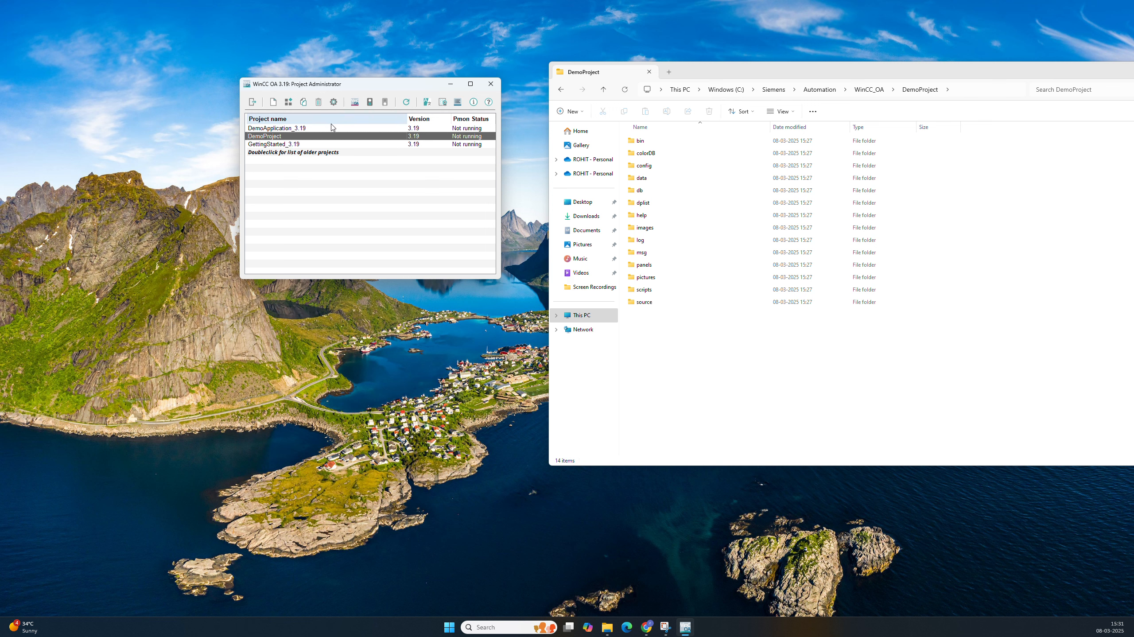
left_click(352, 105)
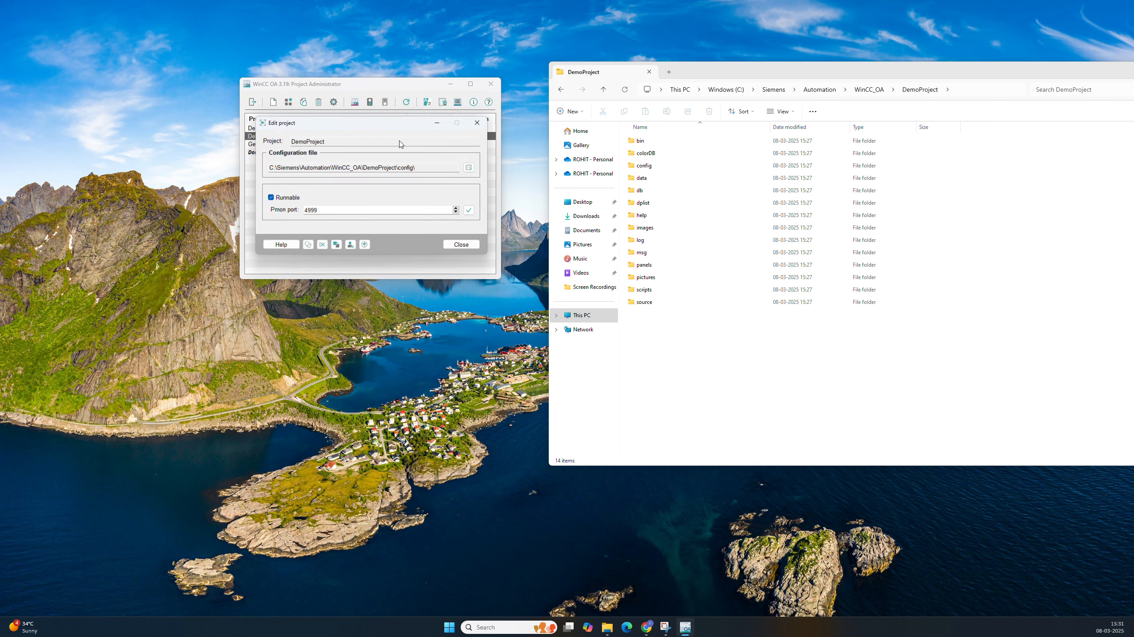
left_click(470, 168)
left_click(147, 92)
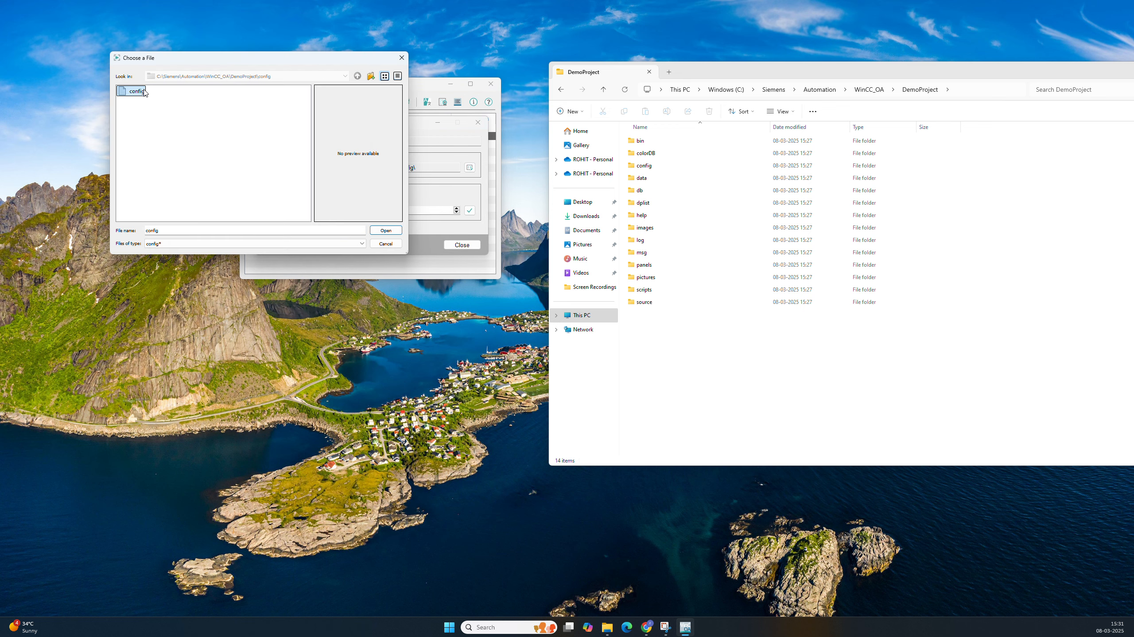
left_click(385, 231)
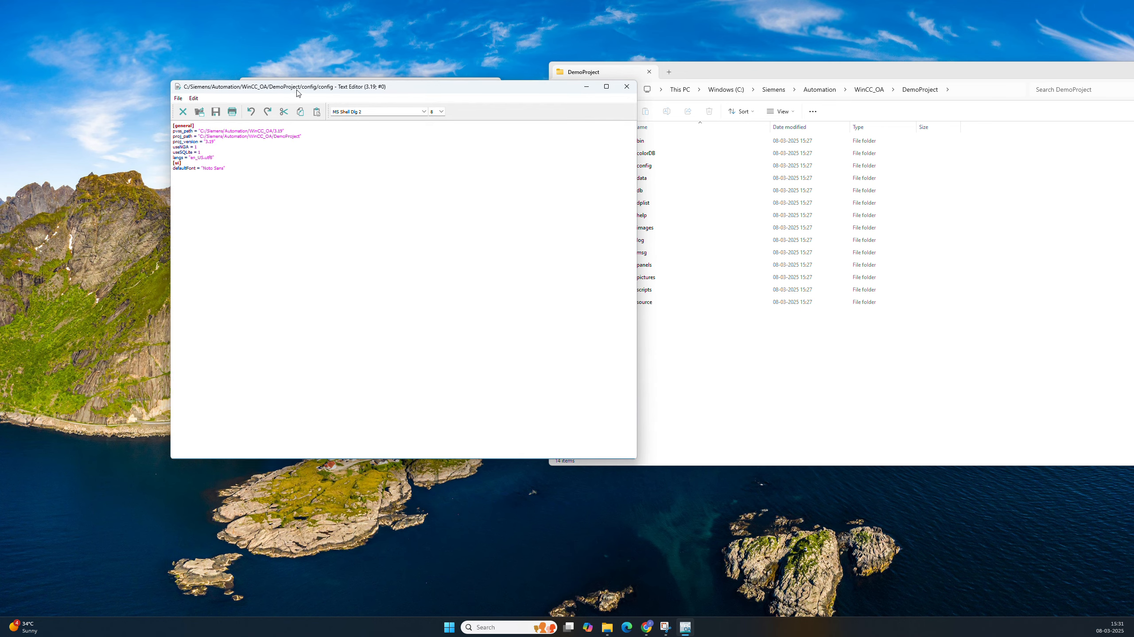
Examine the pvss_path, proj_path and proj_version entries in the config file.
left_click_drag(299, 93, 523, 180)
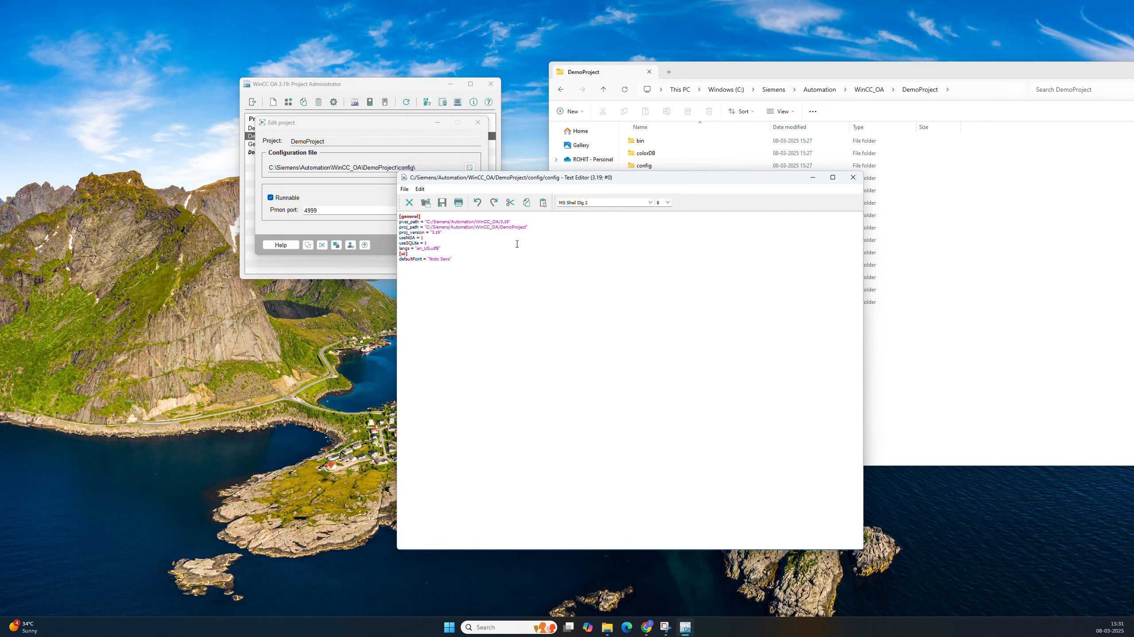
left_click_drag(509, 222, 401, 222)
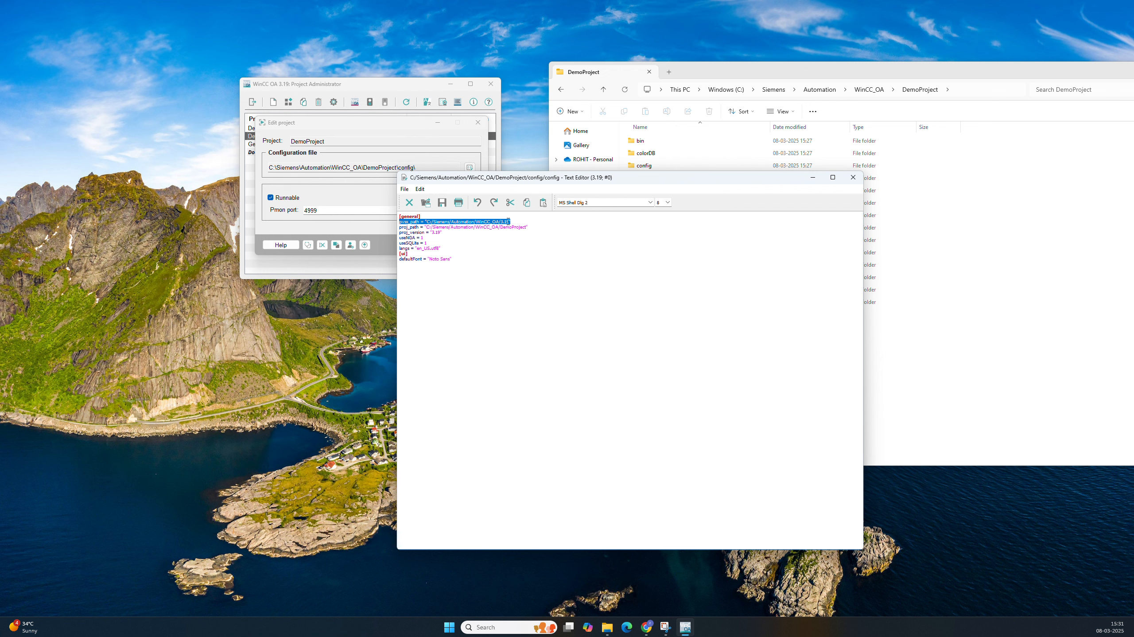
left_click(542, 231)
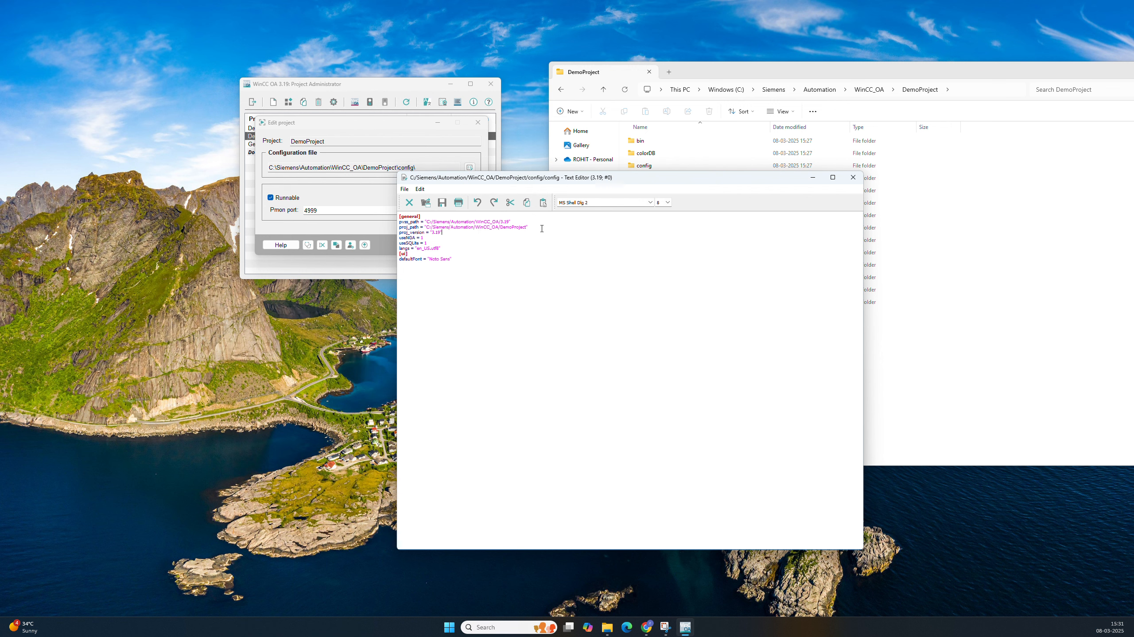
left_click_drag(525, 226, 398, 225)
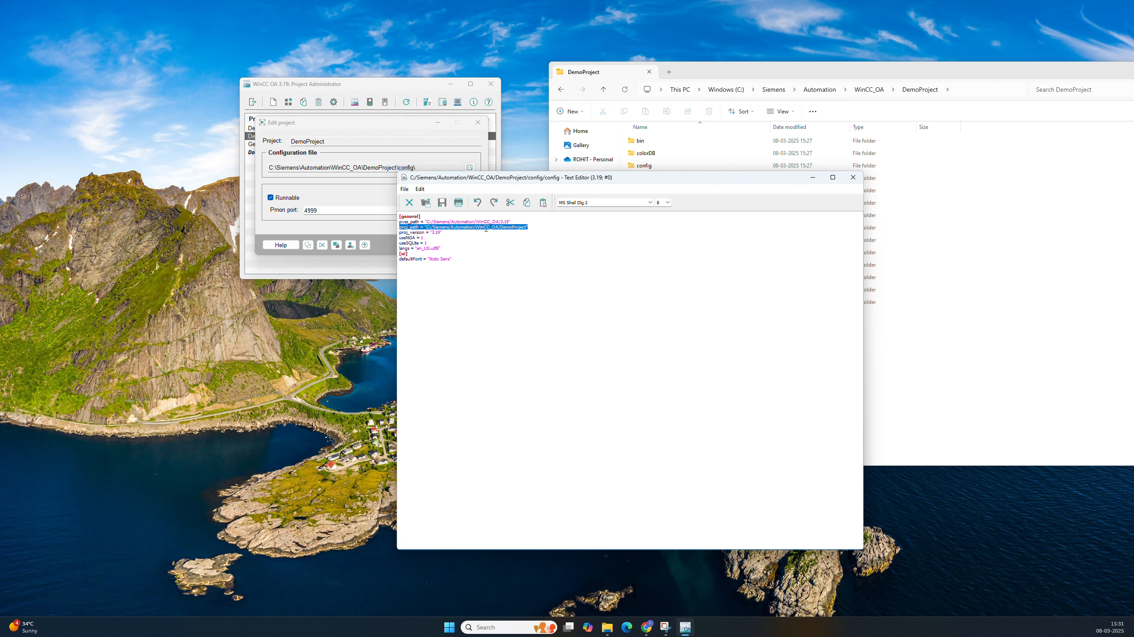
left_click(446, 235)
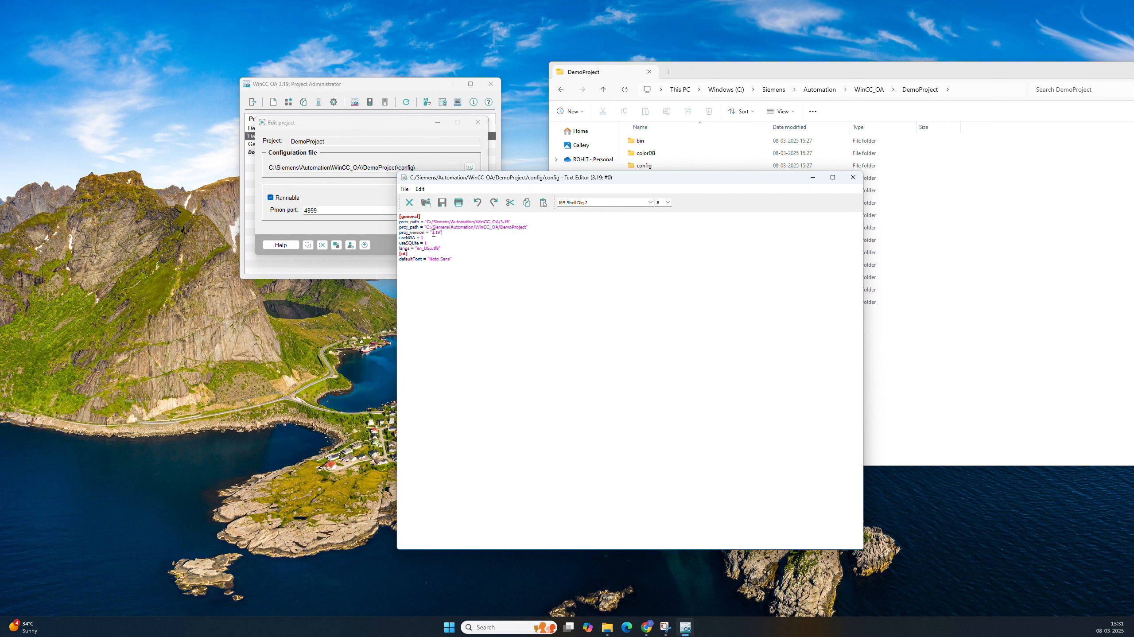
left_click_drag(442, 233, 400, 233)
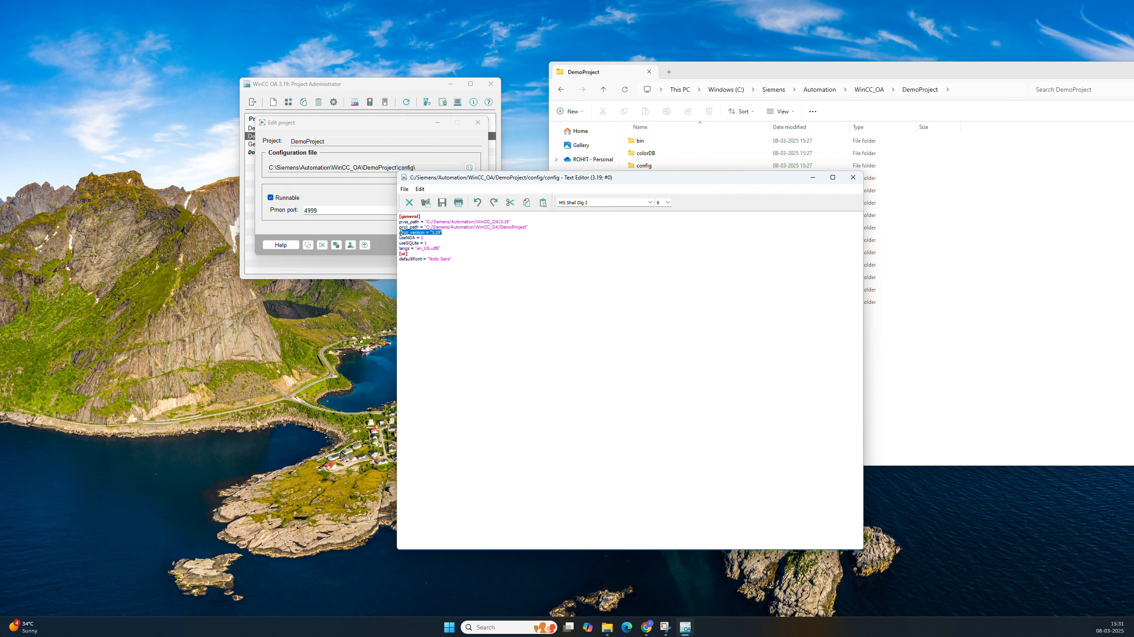
Examine the database and langs entries in the config file, and close the file and the project's properties.
left_click(430, 242)
left_click_drag(418, 241, 406, 239)
left_click(411, 263)
left_click_drag(443, 249, 412, 248)
left_click_drag(441, 249, 400, 248)
left_click(854, 177)
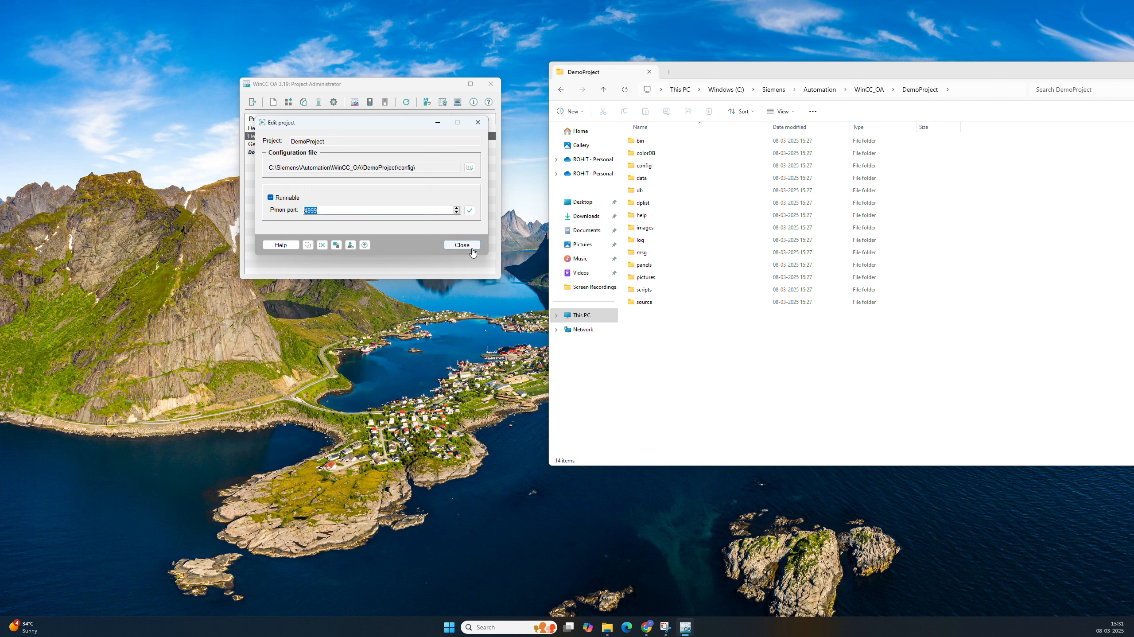
left_click(468, 247)
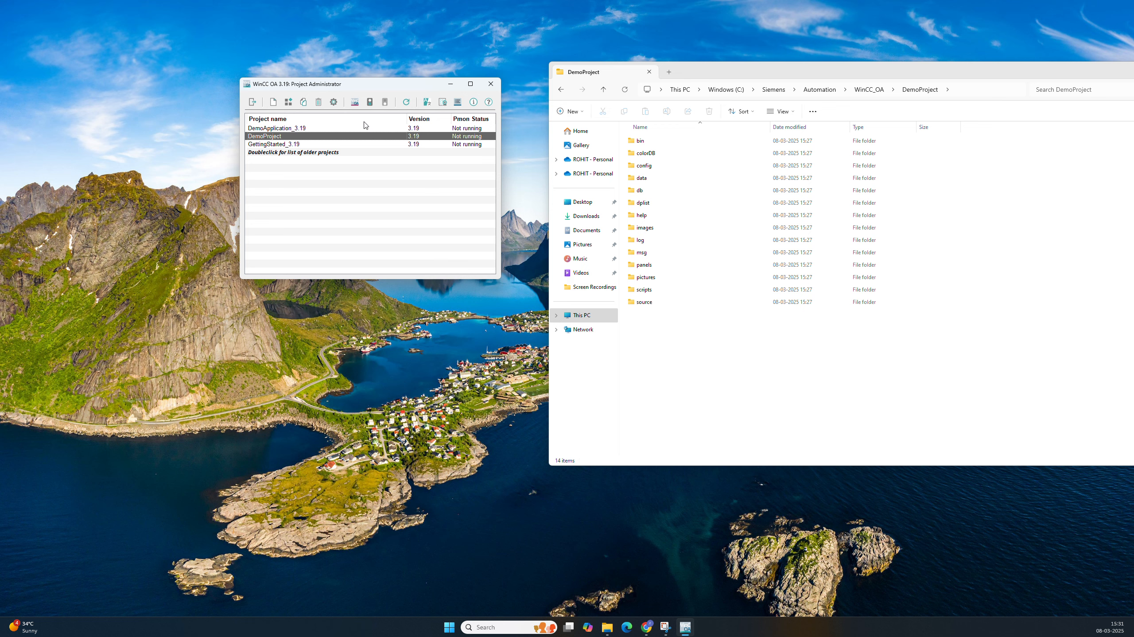
Open the WinCC OA Console for DemoProject from the Project Administrator.
left_click(358, 107)
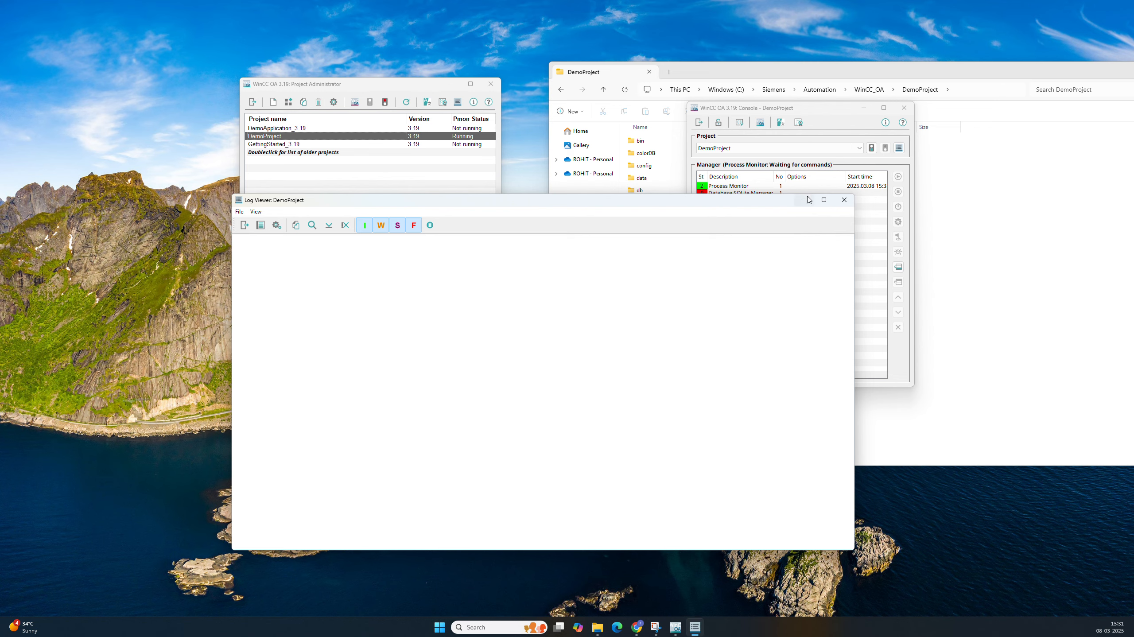
Minimize the Log Viewer and place the Project Administrator and DemoProject Console windows side by side.
left_click(804, 200)
left_click_drag(759, 109, 549, 64)
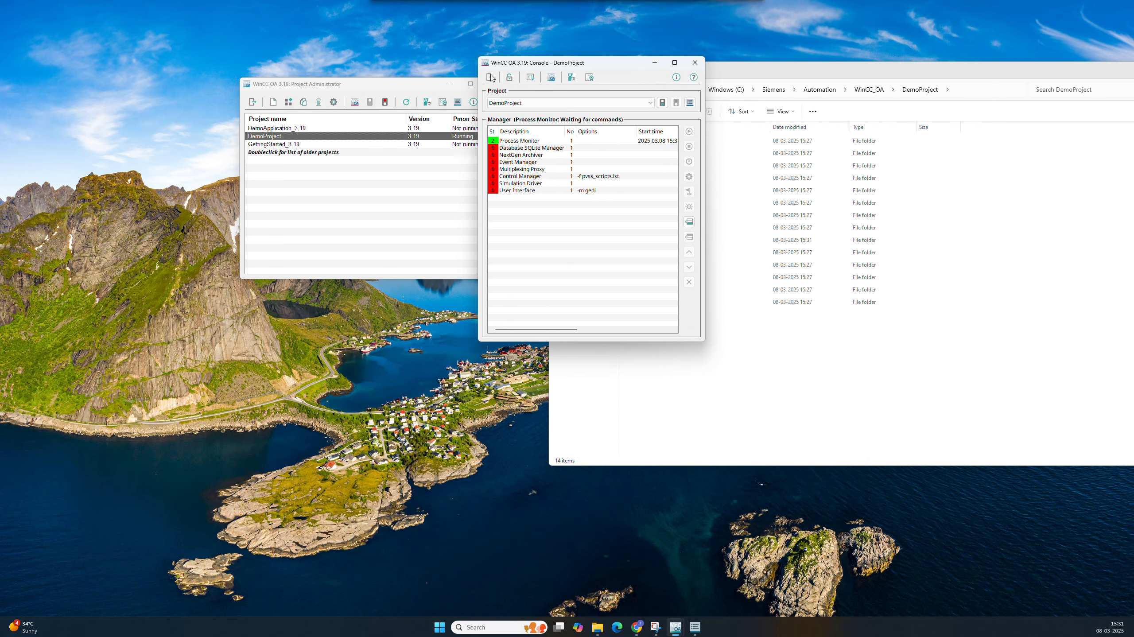
left_click_drag(422, 87, 269, 77)
left_click_drag(593, 62, 476, 51)
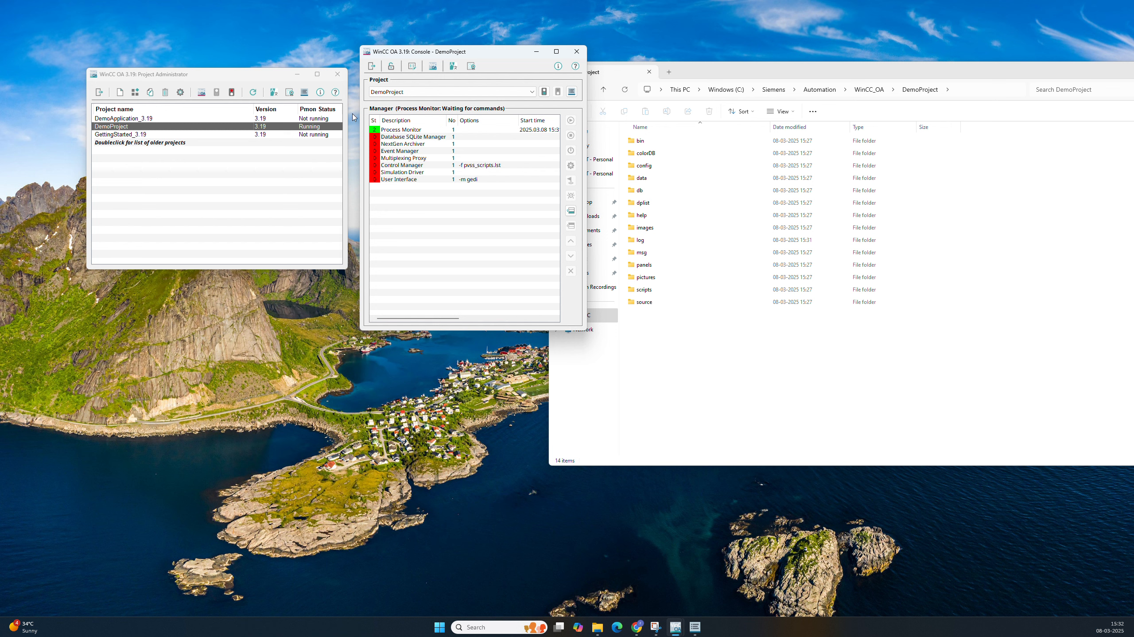
Examine the managers listed in the DemoProject Console, from Process Monitor and Database SQLite Manager down to User Interface.
left_click(388, 130)
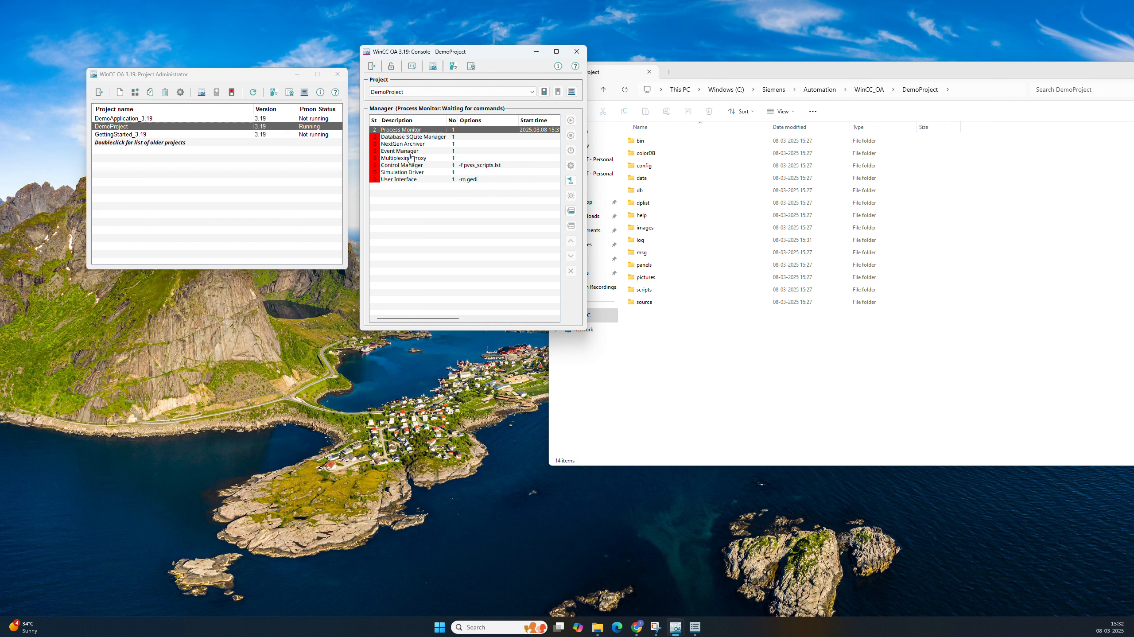
left_click(402, 139)
left_click(404, 143)
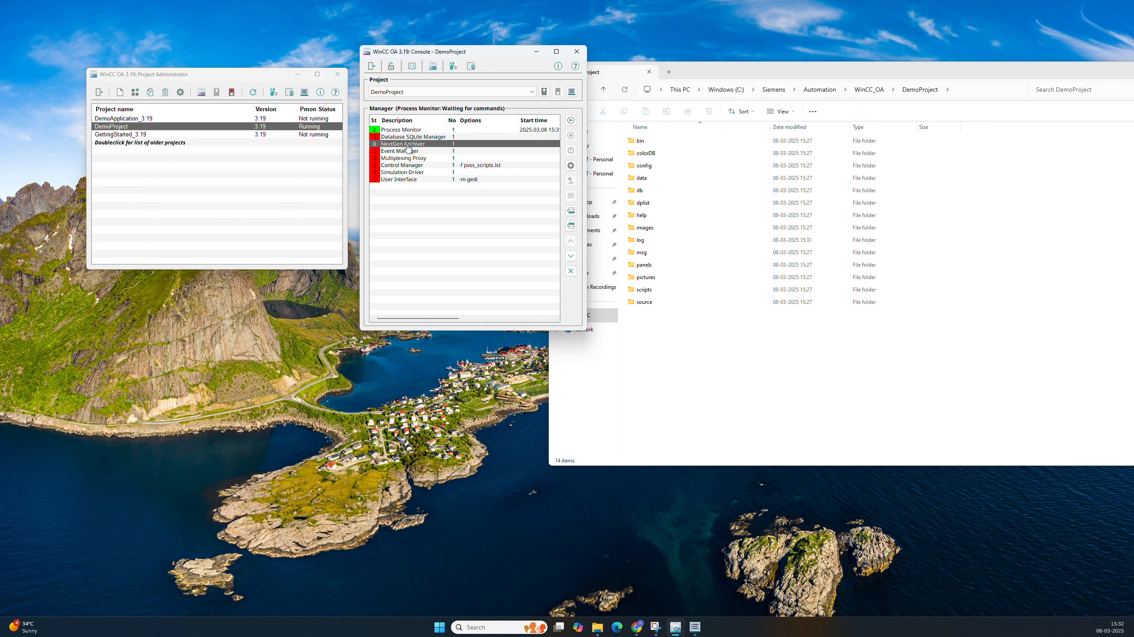
left_click(404, 151)
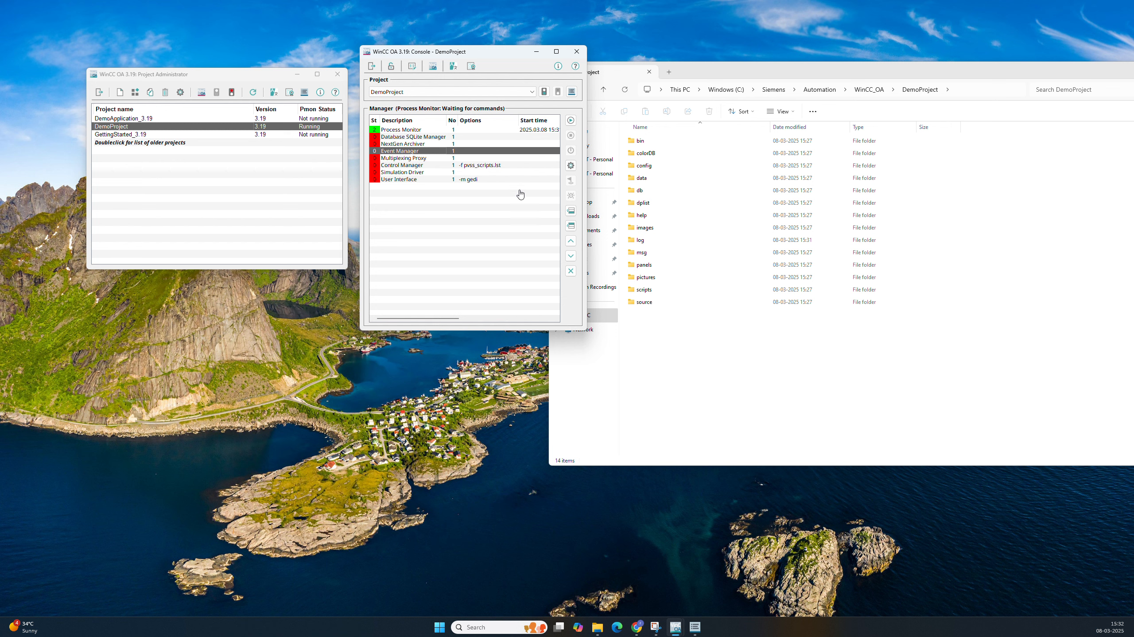
left_click(403, 158)
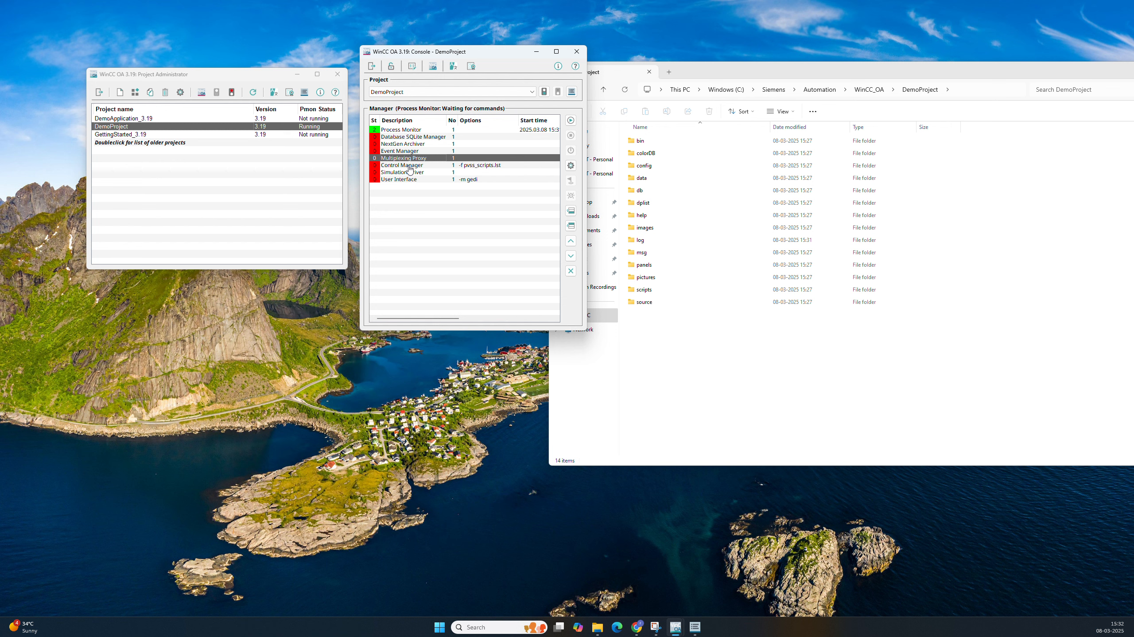
left_click(407, 166)
left_click(410, 173)
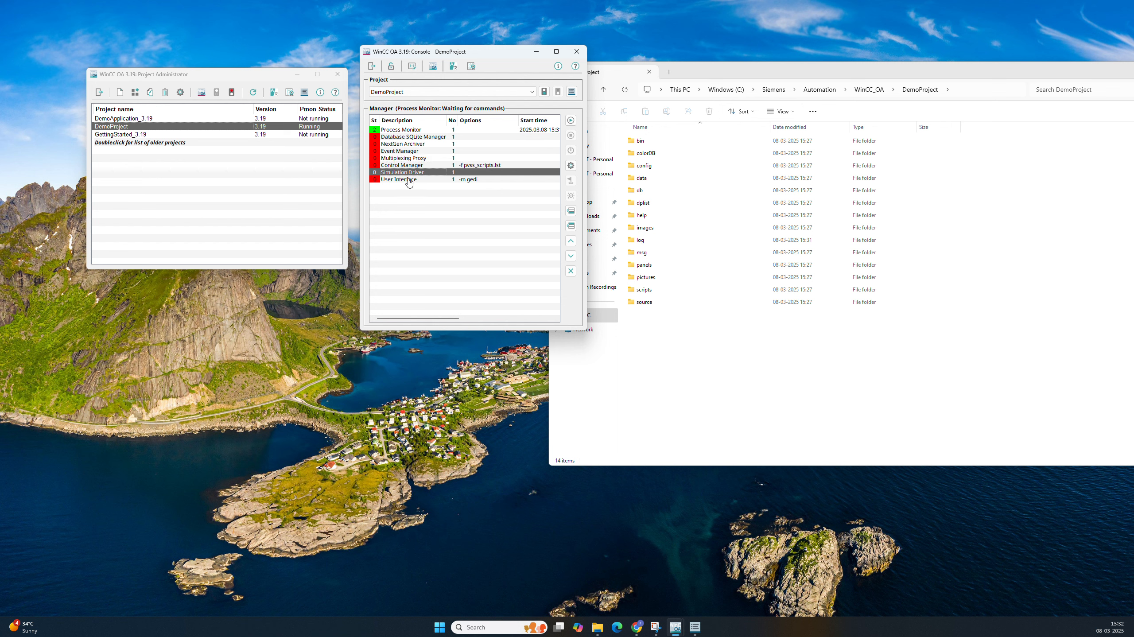
left_click(409, 180)
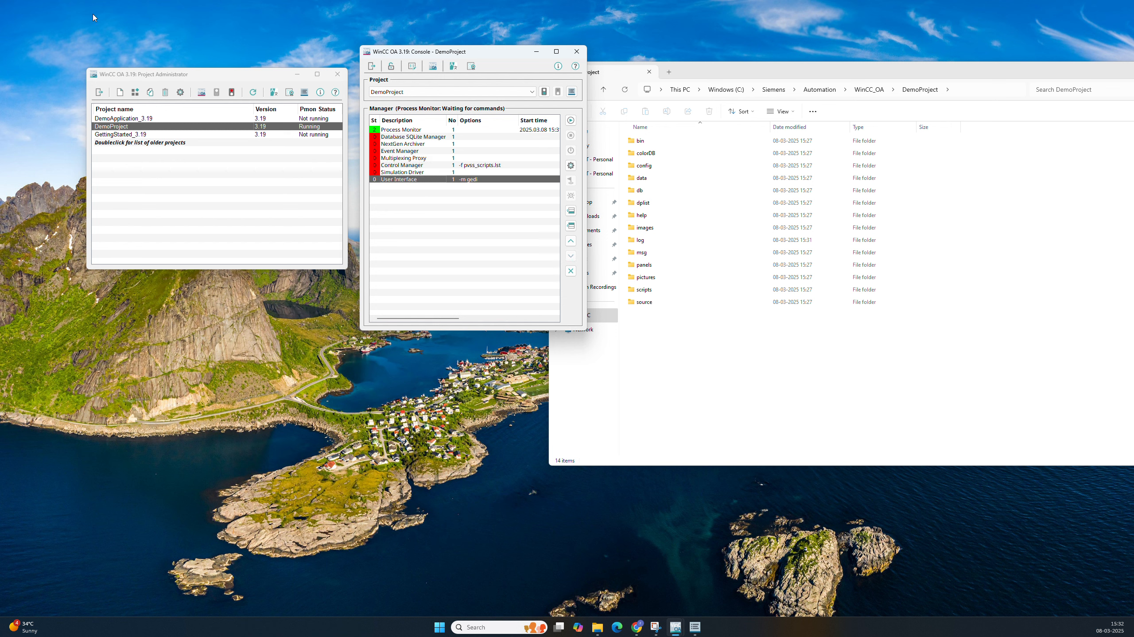
left_click(393, 144)
left_click(404, 138)
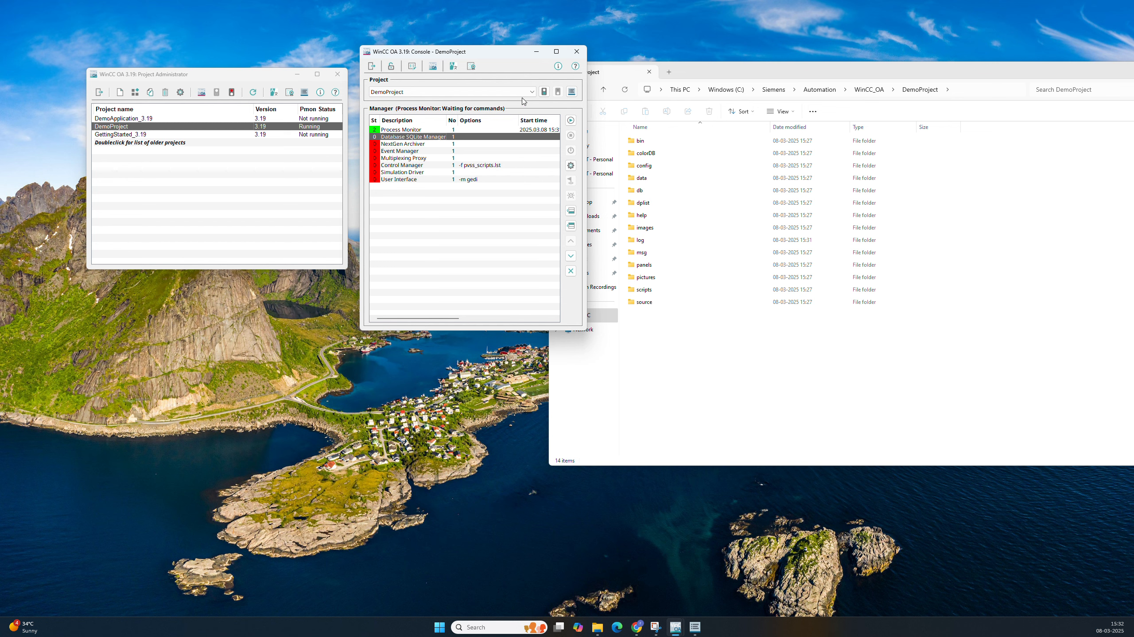
Close the Console and start DemoProject from the refreshed project list in the Project Administrator.
left_click(576, 52)
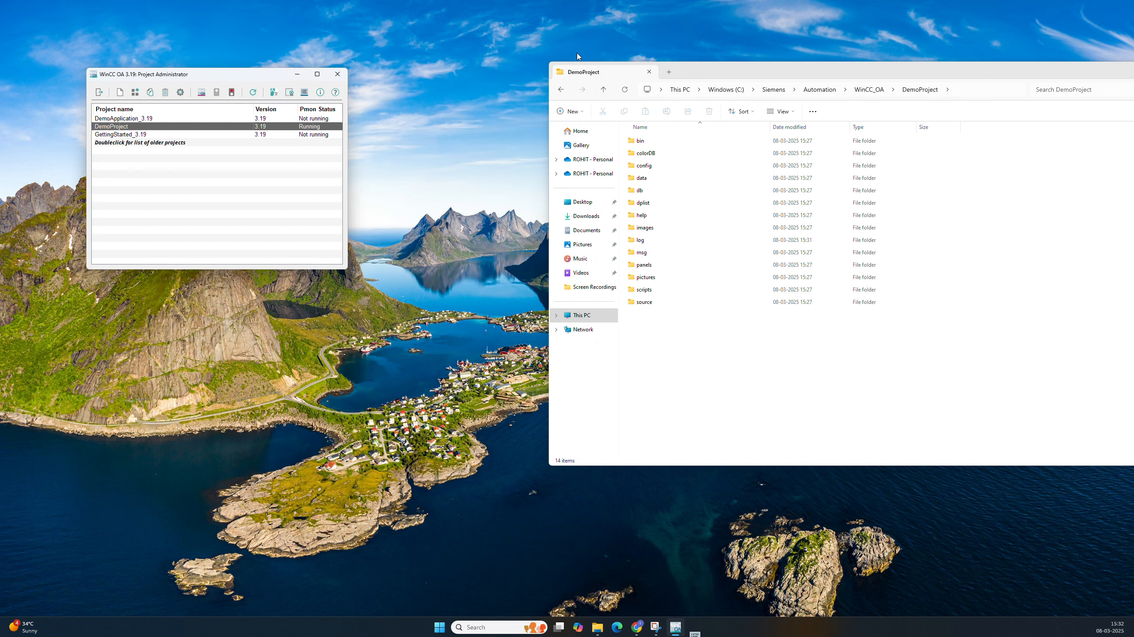
left_click(253, 94)
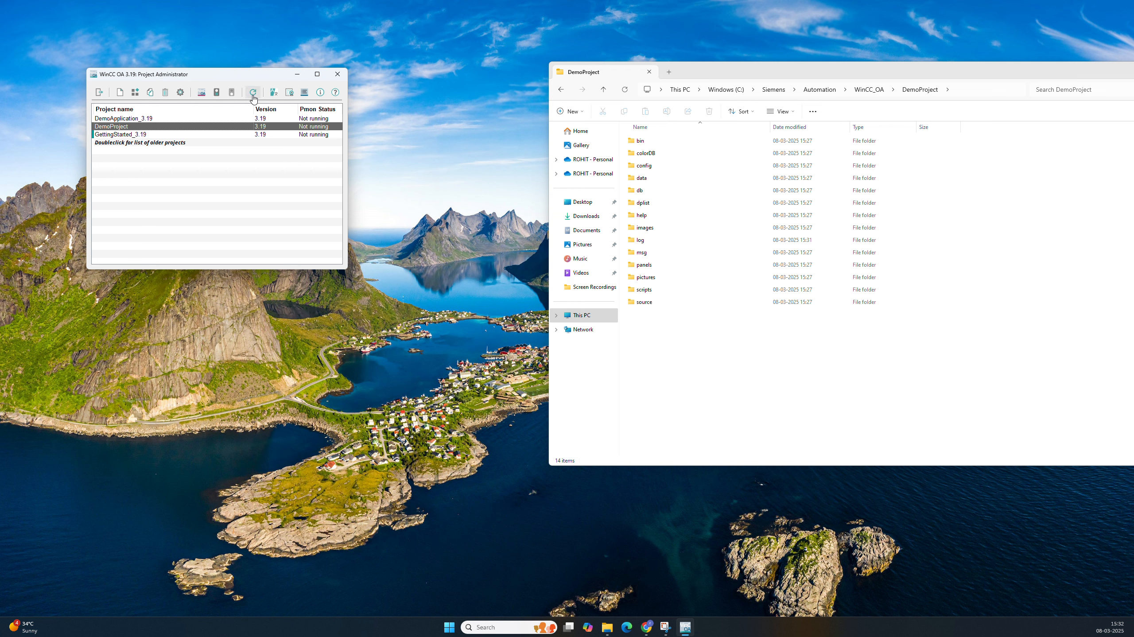
left_click(217, 95)
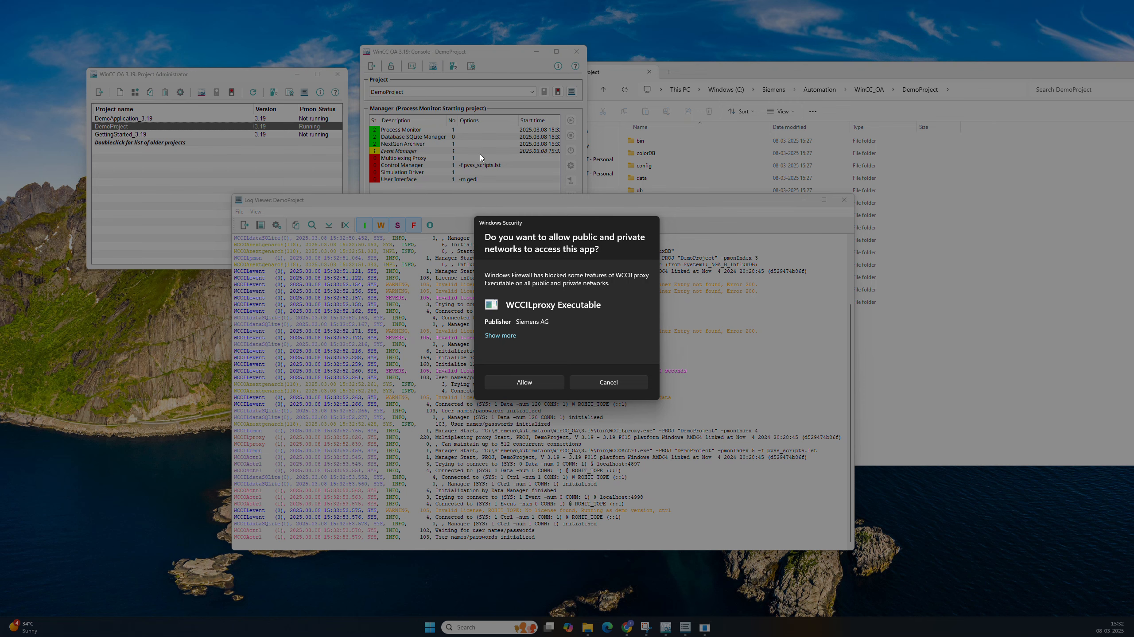
Allow network access for WCCILproxy Executable and influxd, and accept the root user's password prompt without entering a password.
left_click(534, 383)
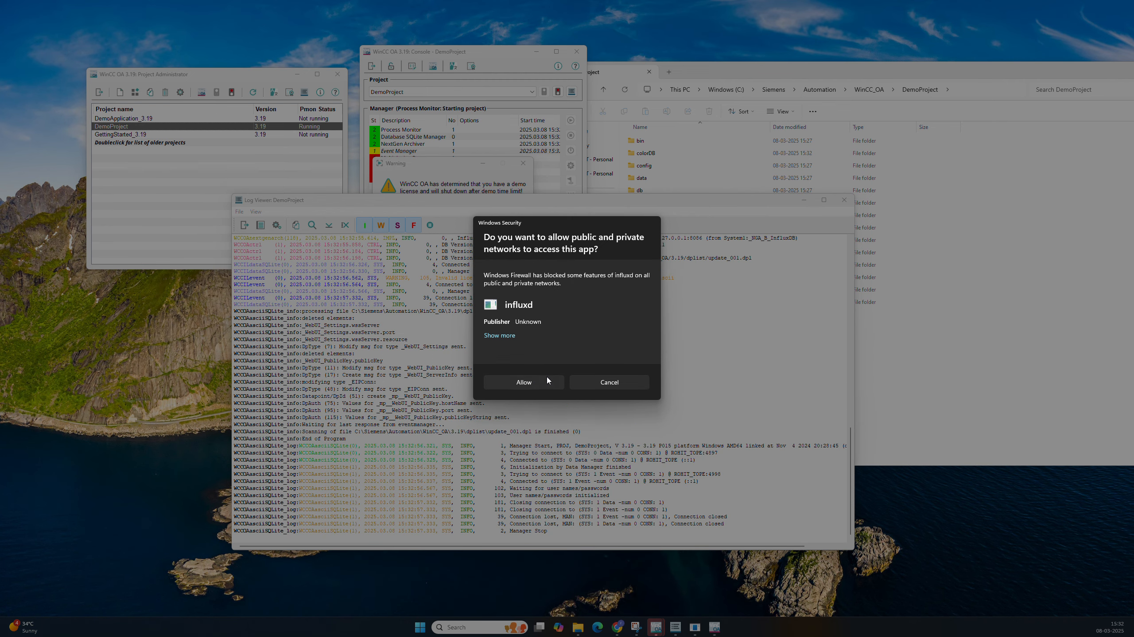
left_click(548, 380)
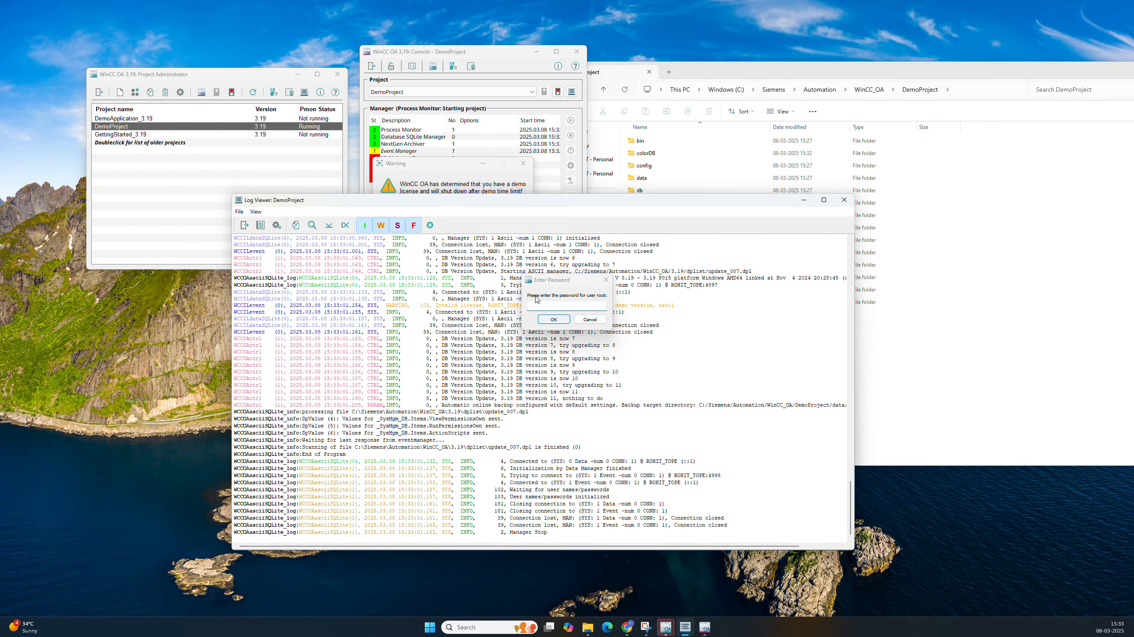
left_click(558, 319)
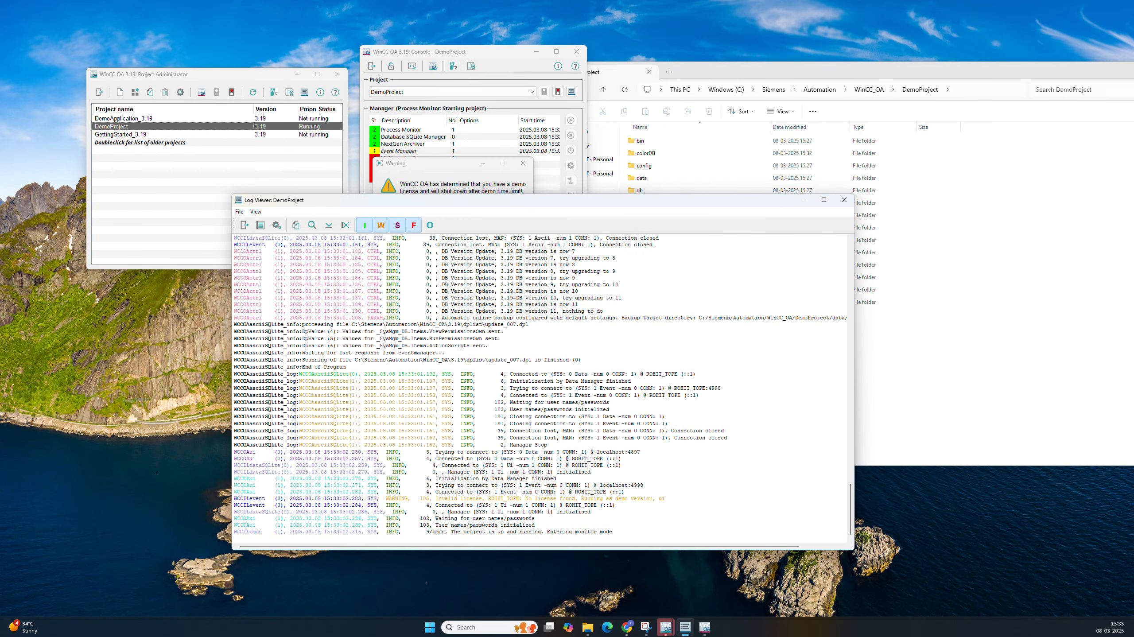
Bring the DemoProject Console forward and acknowledge the demo license warning.
left_click(428, 195)
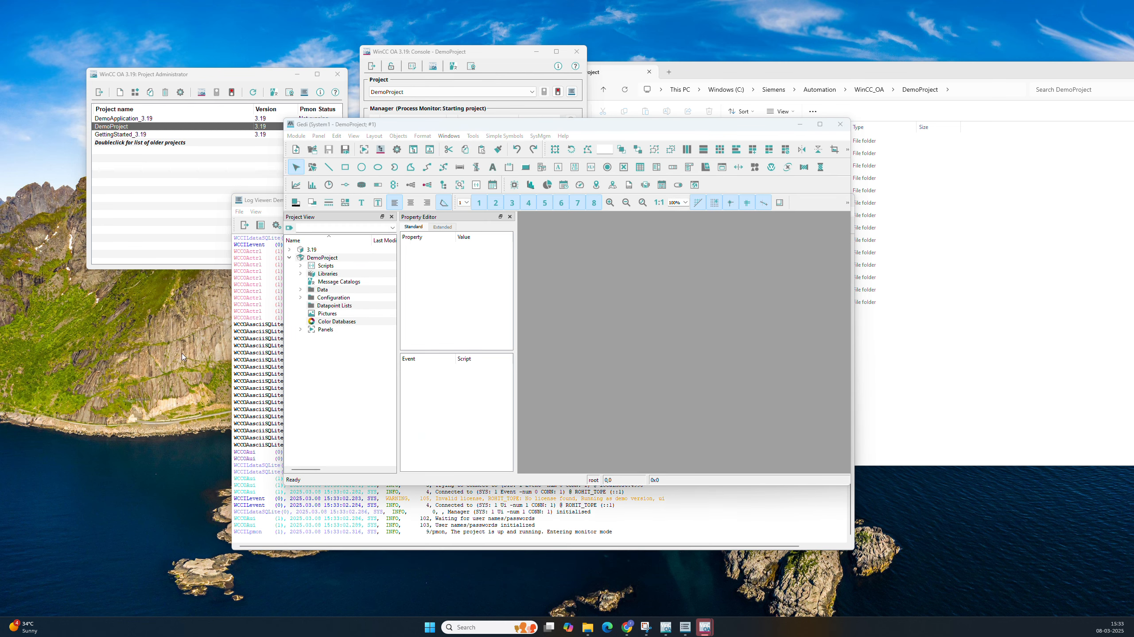
left_click(444, 84)
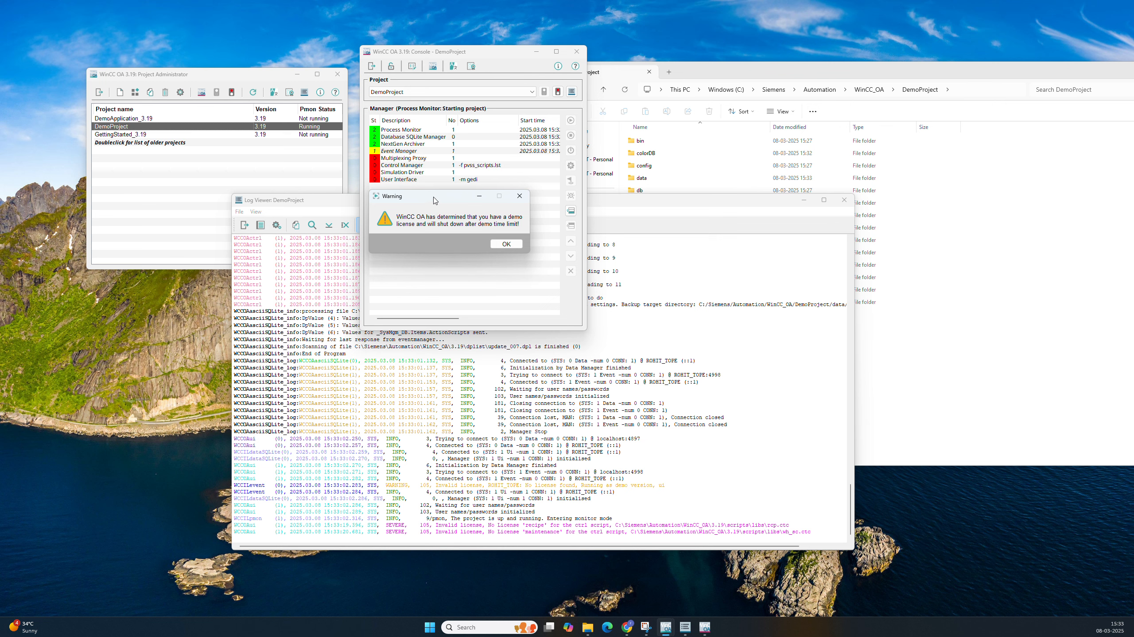
left_click_drag(434, 198, 442, 233)
left_click(514, 279)
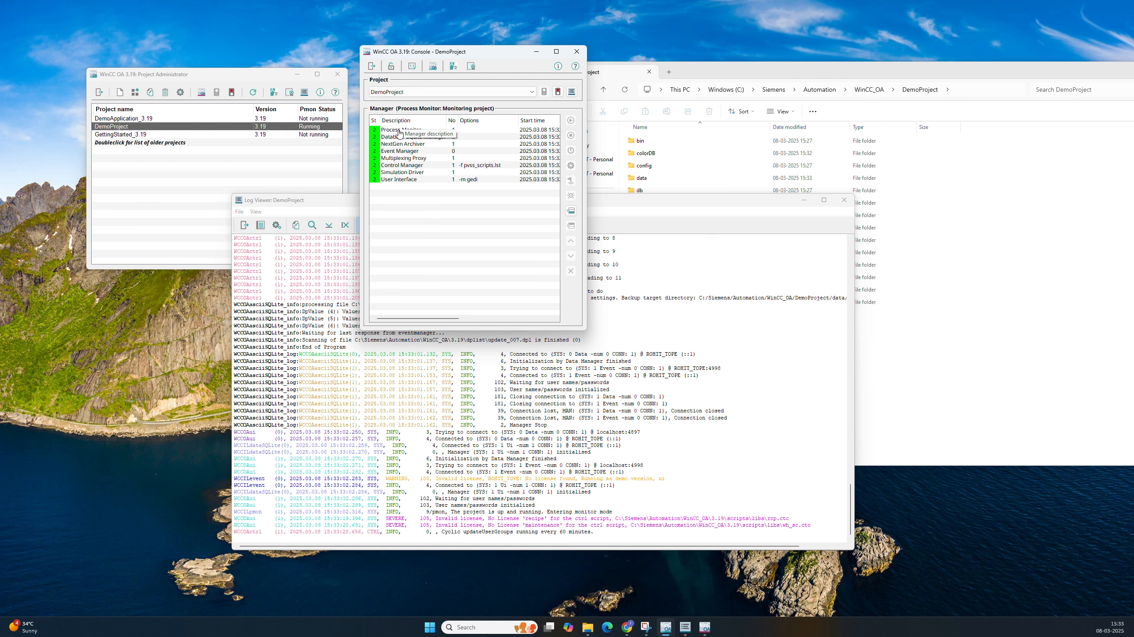
Show the first startup entries in DemoProject's Log Viewer and place it beside the Console.
left_click(624, 271)
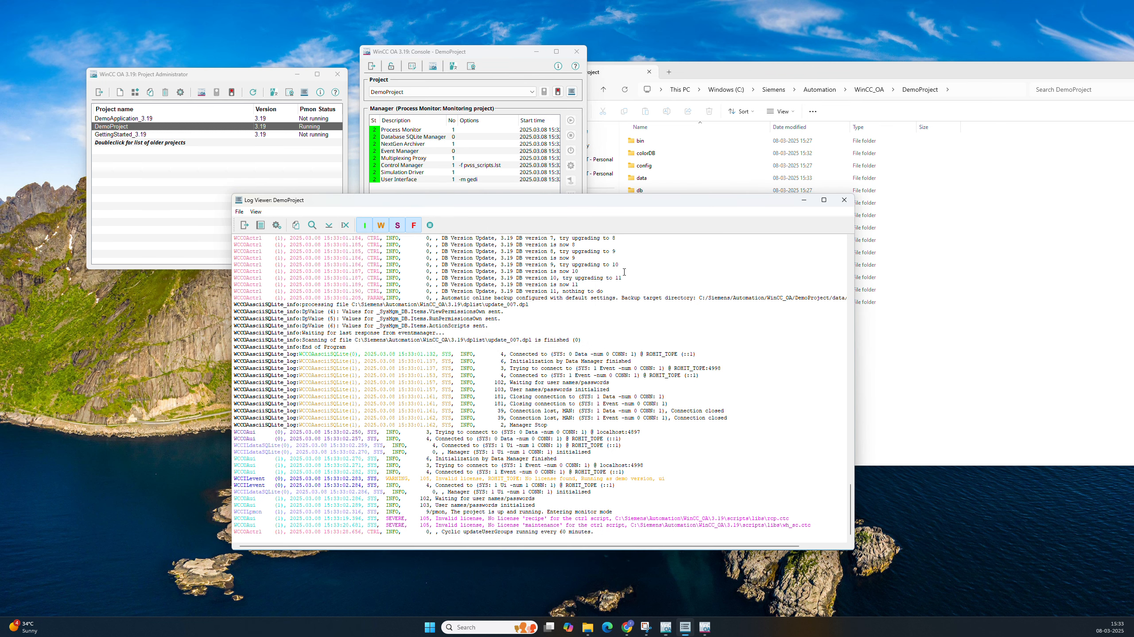
left_click_drag(850, 495, 850, 265)
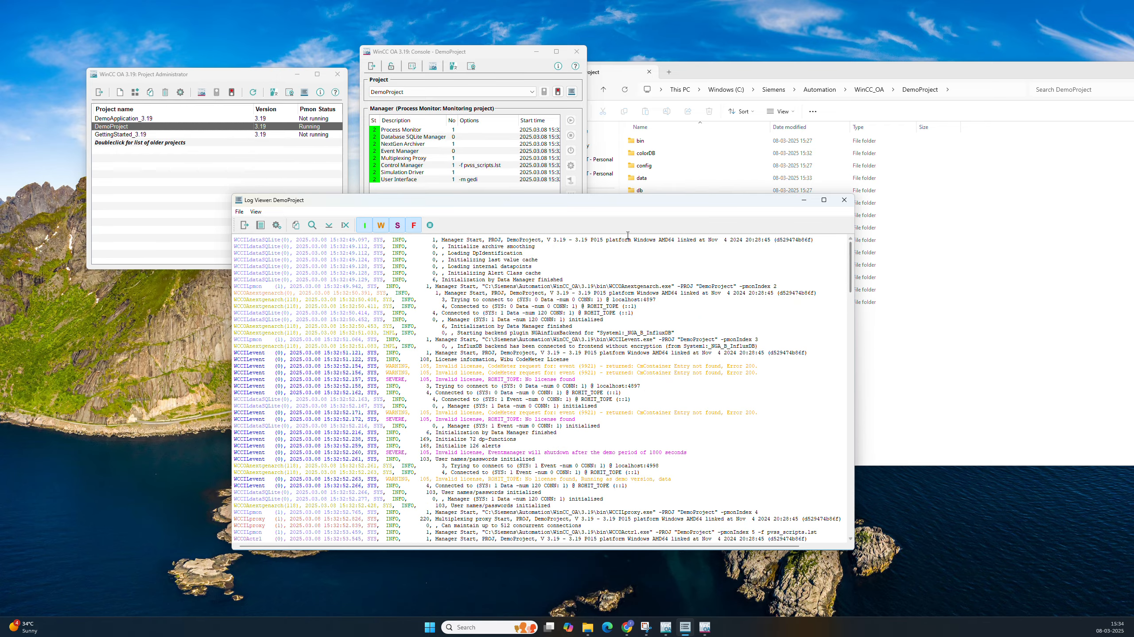
left_click_drag(580, 209, 867, 92)
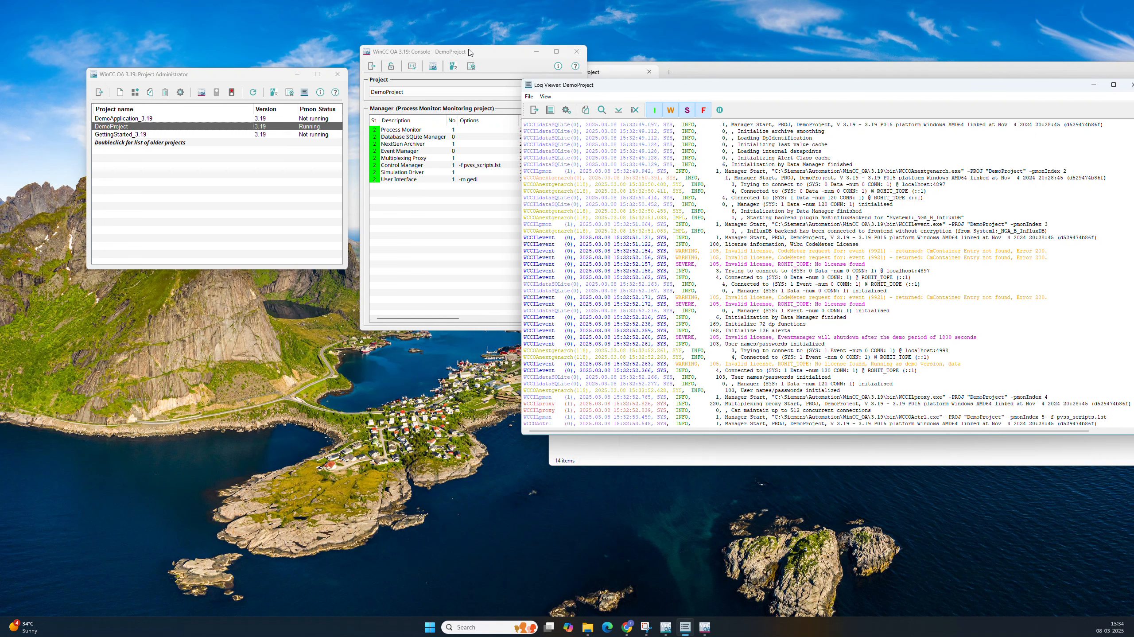
left_click_drag(500, 56, 374, 86)
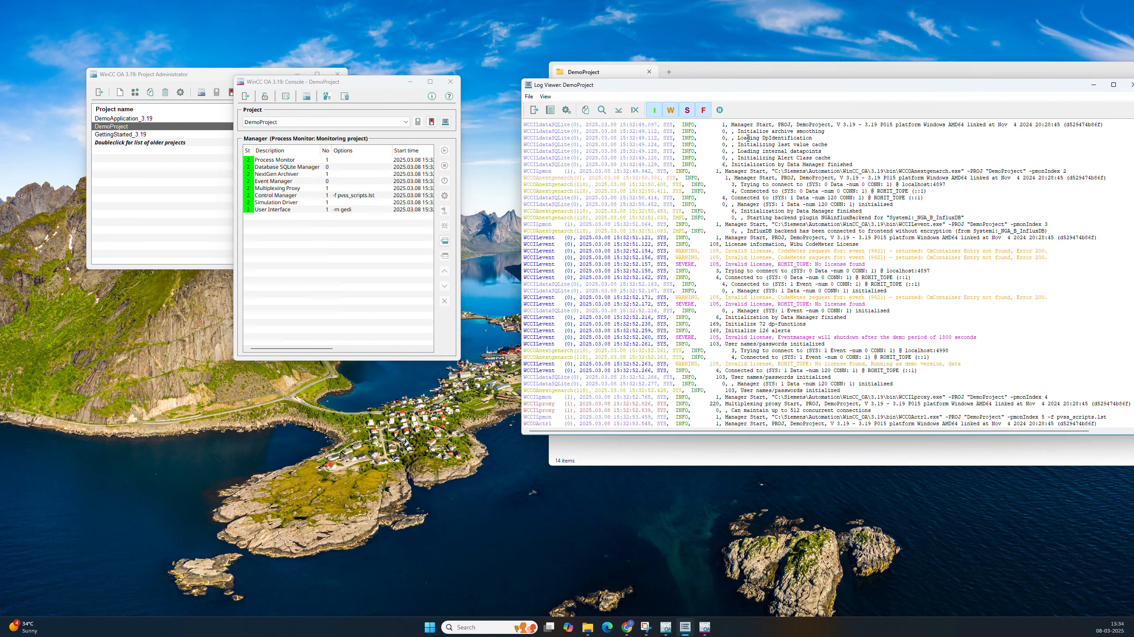
Examine the WCCILdataSQLite startup entries in the log, from Manager Start to Initializing Alert Class cache.
left_click_drag(731, 125, 855, 118)
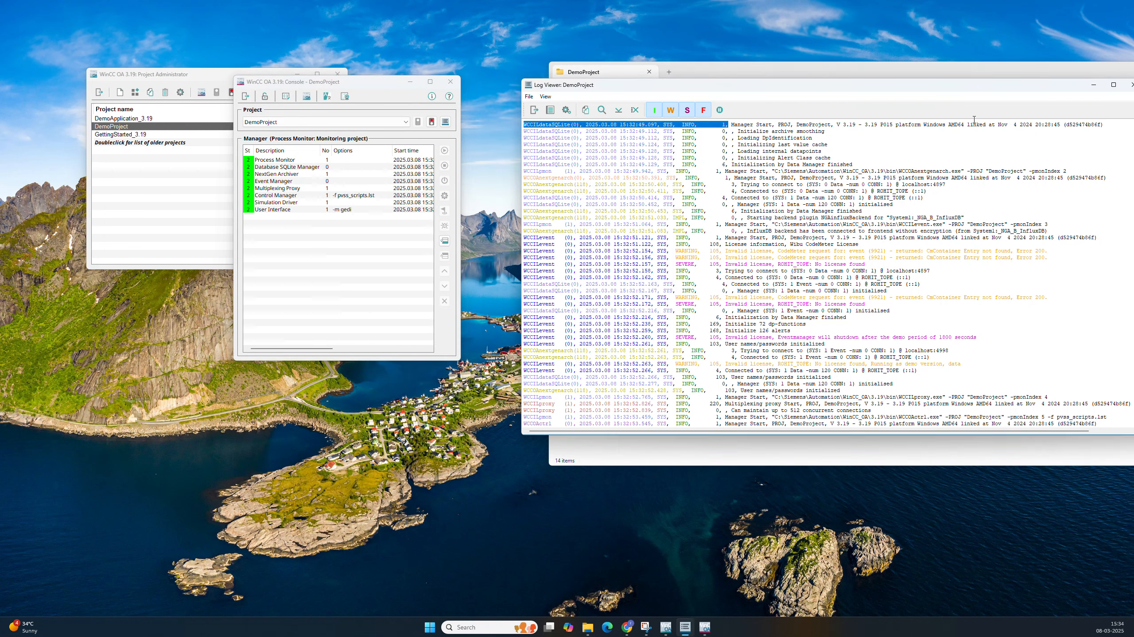
left_click_drag(974, 119, 1107, 126)
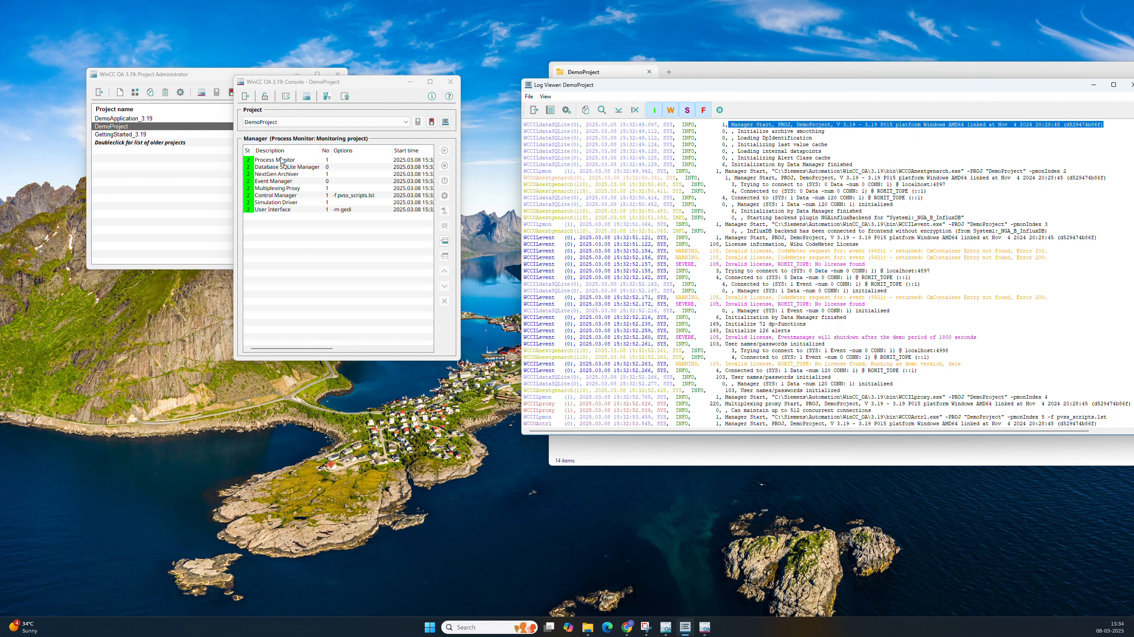
left_click(803, 143)
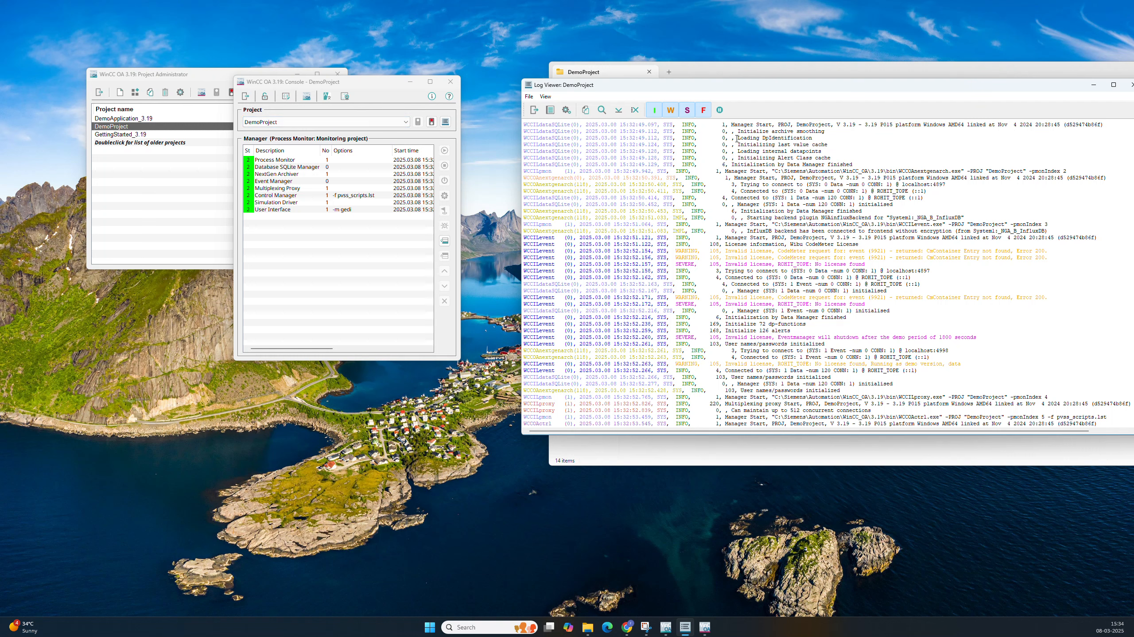
left_click_drag(736, 138, 808, 140)
left_click_drag(736, 145, 830, 146)
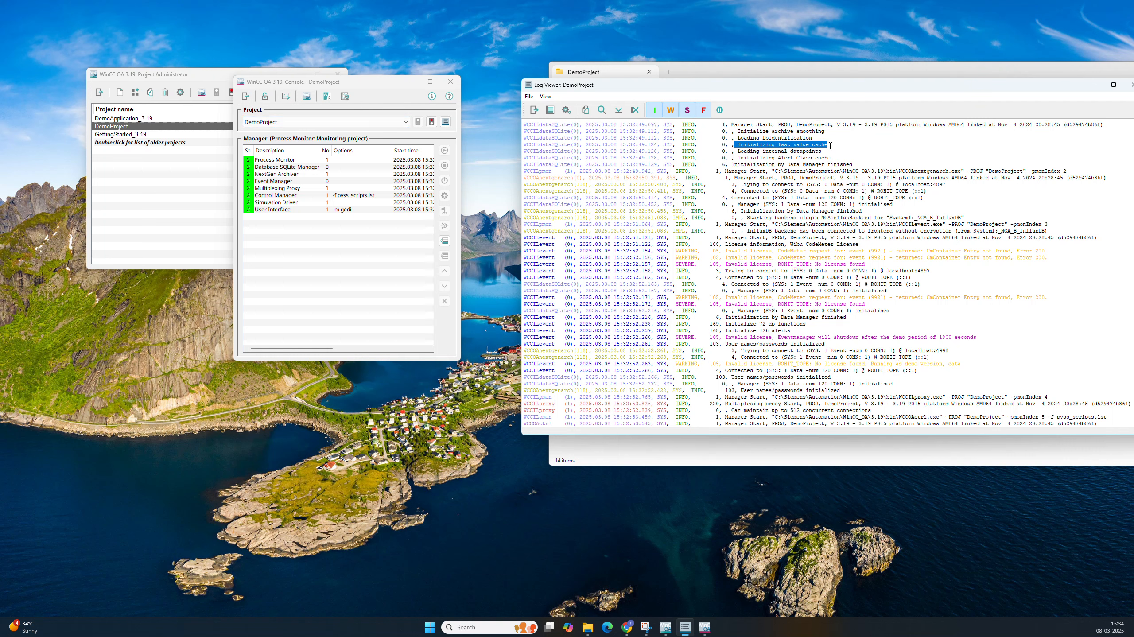
left_click_drag(738, 151, 828, 160)
Examine the log's Manager Start entries for WCCOAnextgenarch, WCCILevent, WCCOActrl and WCCILsim.
left_click_drag(781, 93, 700, 82)
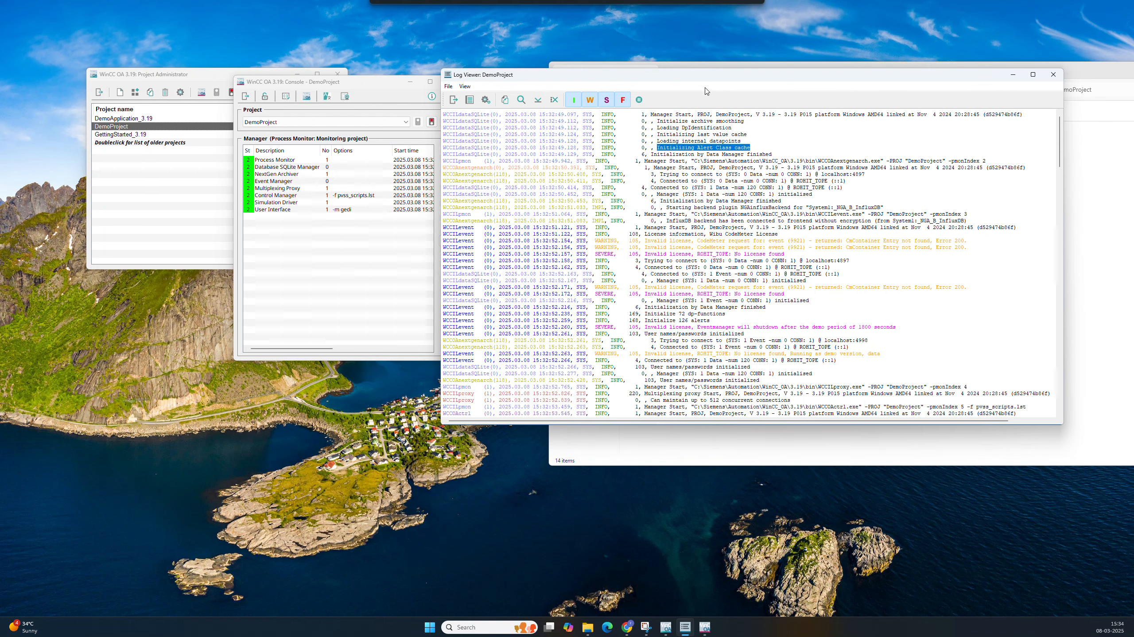
left_click_drag(819, 162, 872, 163)
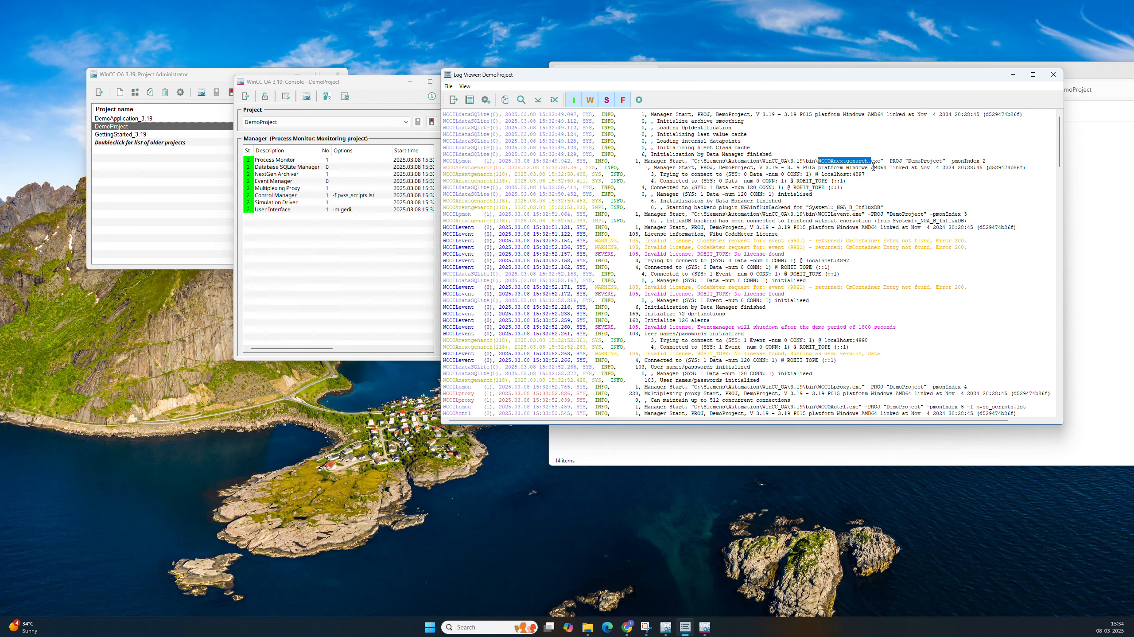
left_click_drag(810, 214, 863, 216)
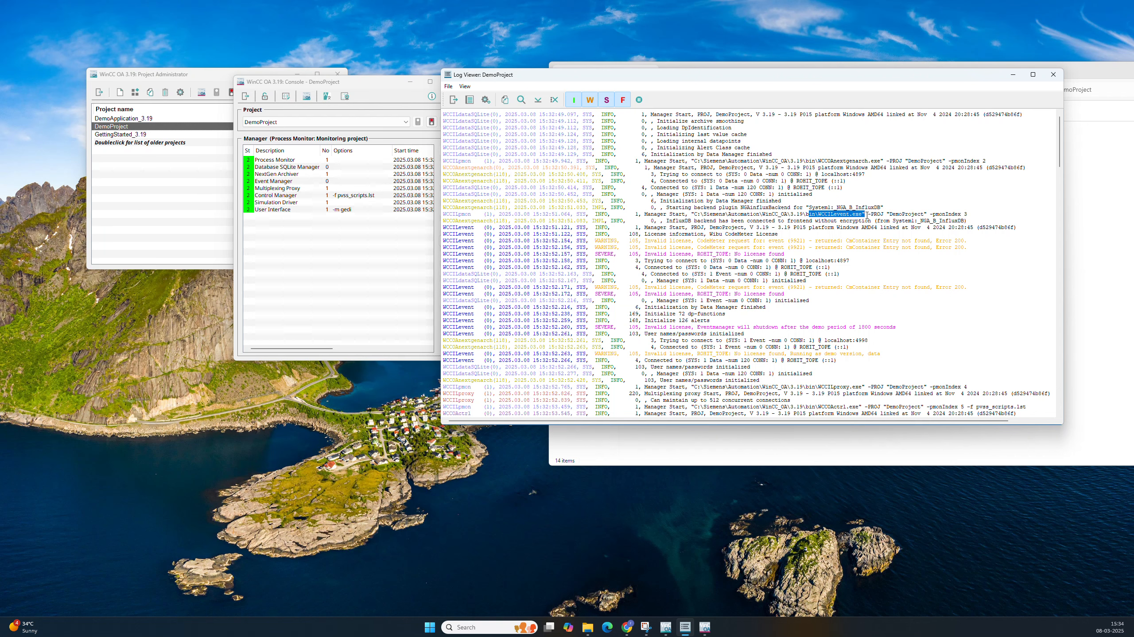
scroll(854, 284, "down", 2)
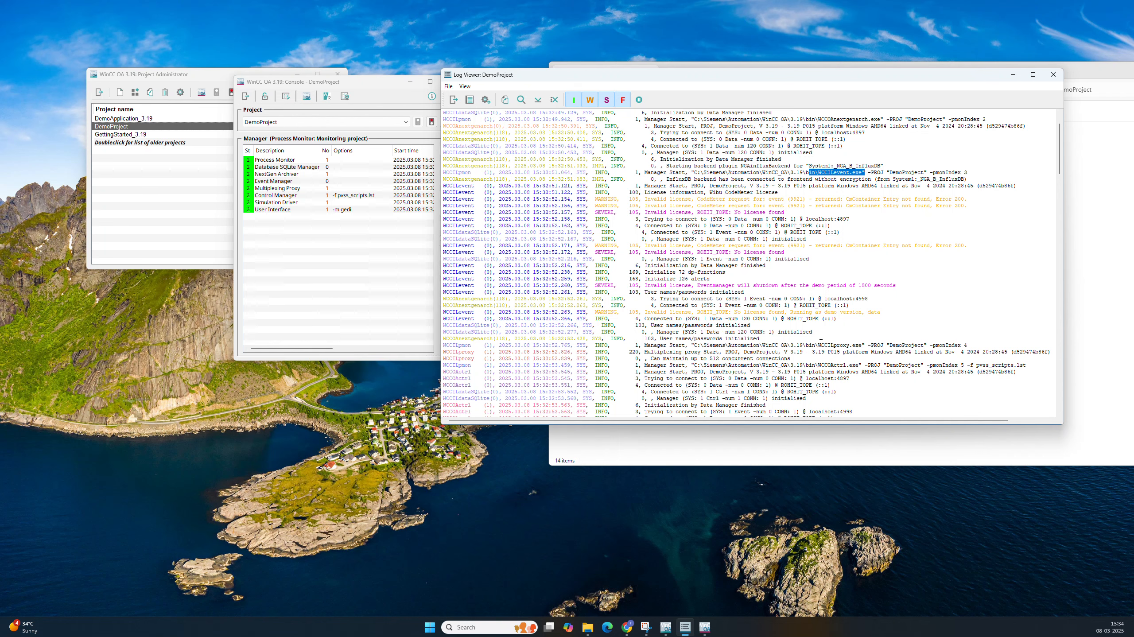
left_click_drag(819, 345, 860, 365)
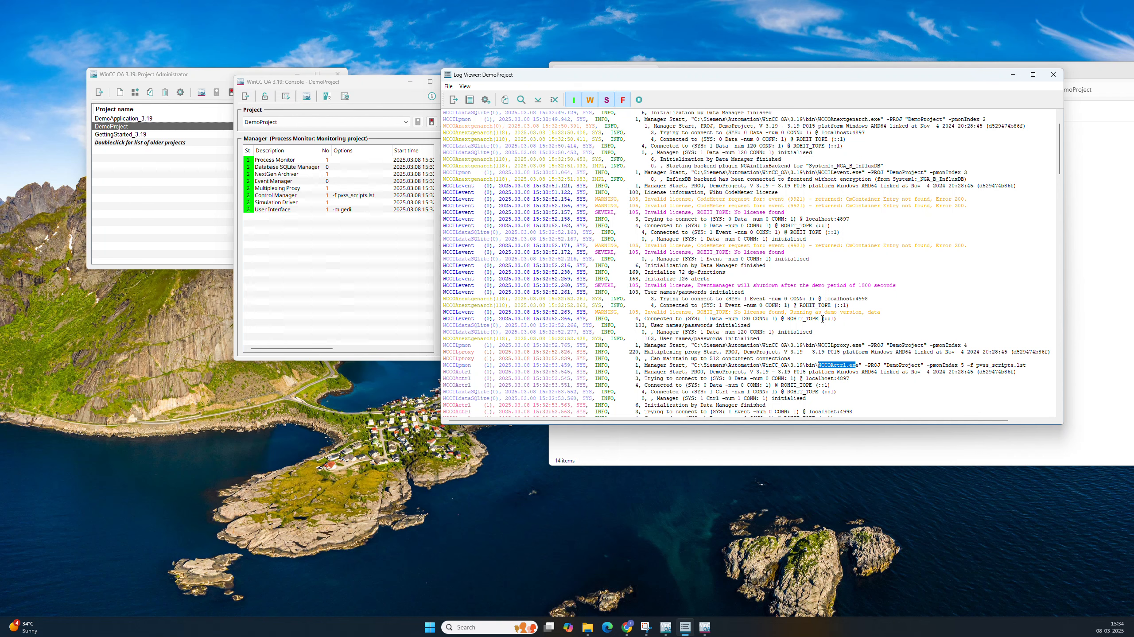
scroll(839, 330, "down", 7)
left_click_drag(816, 319, 852, 320)
scroll(852, 319, "down", 3)
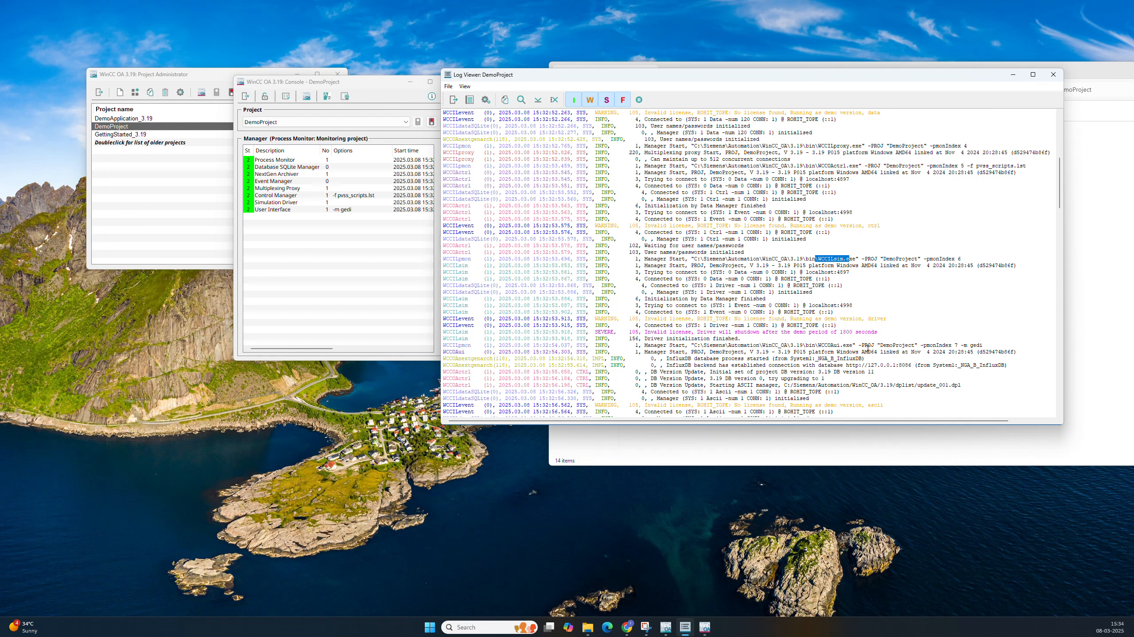
Examine the log's WCCOAui Manager Start entry with the -m gedi option and the entries that follow it.
scroll(823, 341, "down", 1)
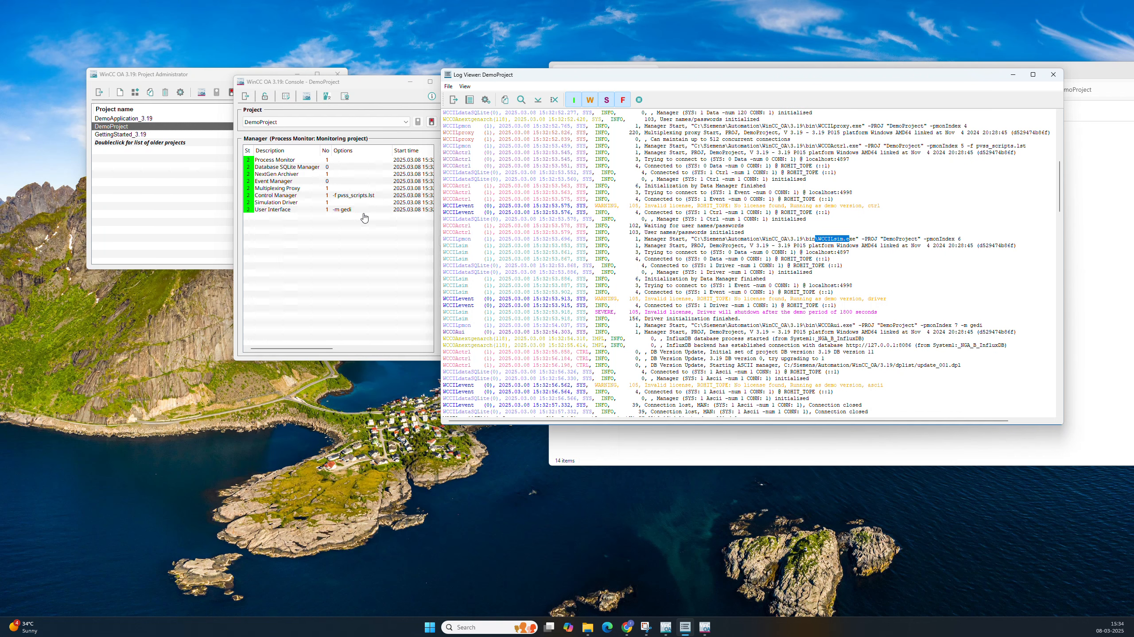
scroll(832, 338, "down", 4)
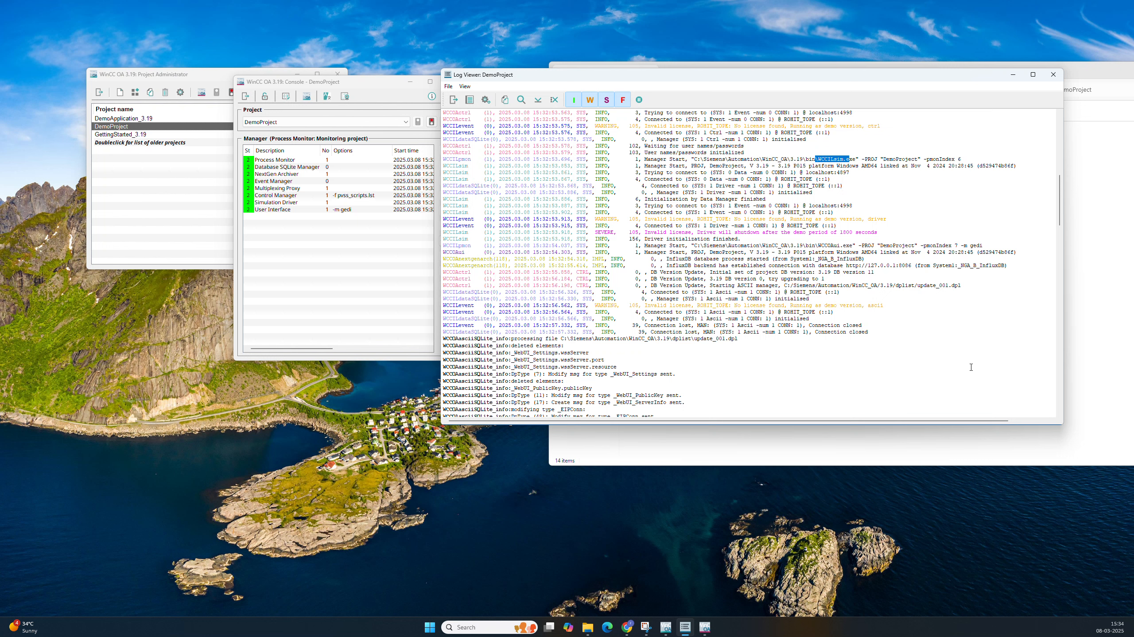
scroll(820, 282, "down", 2)
left_click_drag(817, 307, 453, 133)
left_click(647, 243)
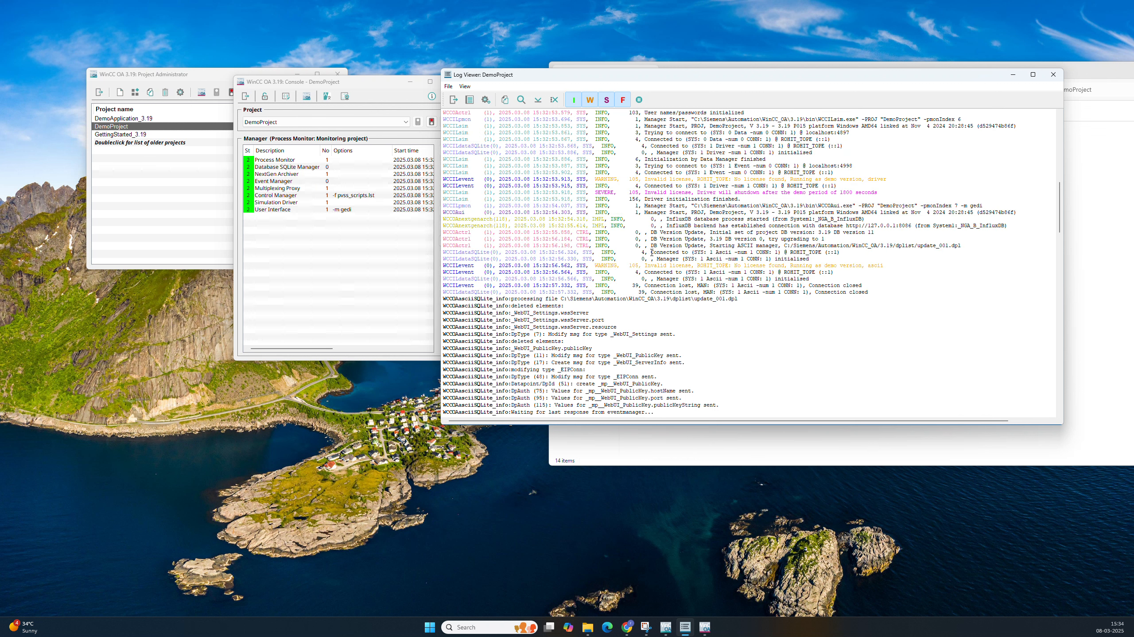
Examine the WCCOAasciiSQLite entries for update_001.dpl in the log, from processing the file to End of Program, and minimize the Log Viewer.
scroll(651, 259, "down", 5)
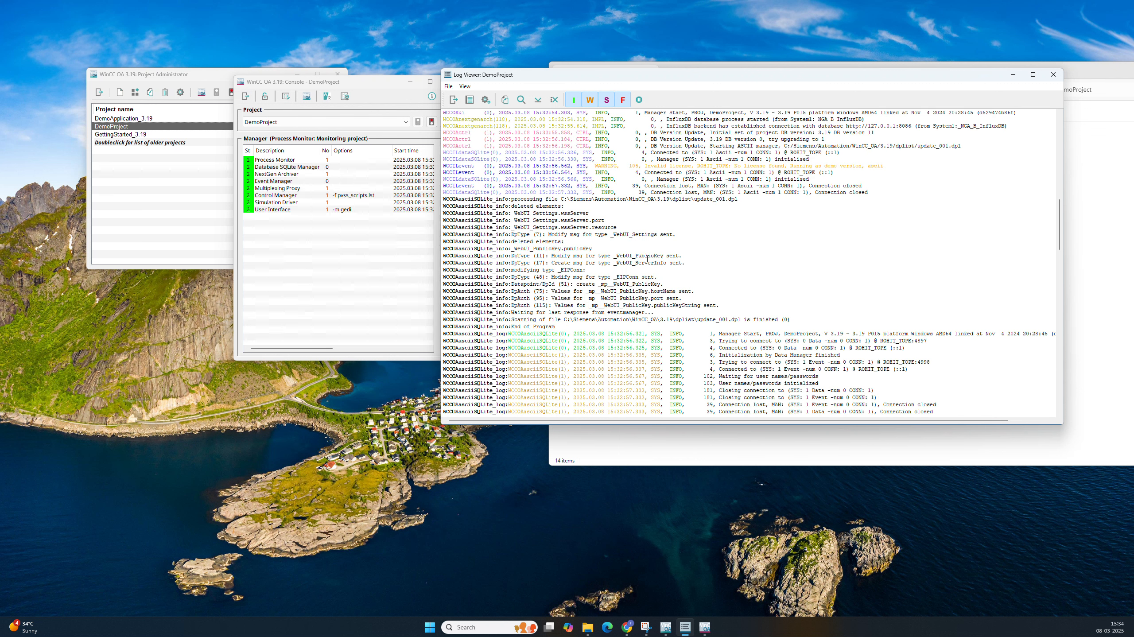
scroll(648, 261, "down", 3)
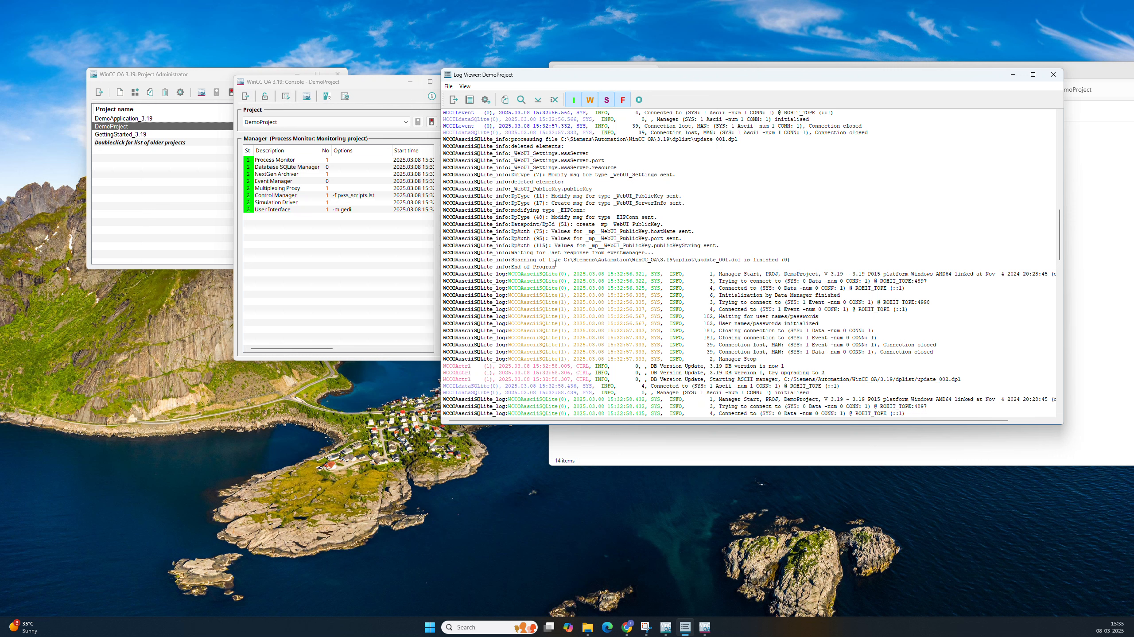
left_click_drag(878, 379, 592, 196)
left_click(734, 263)
left_click(1013, 74)
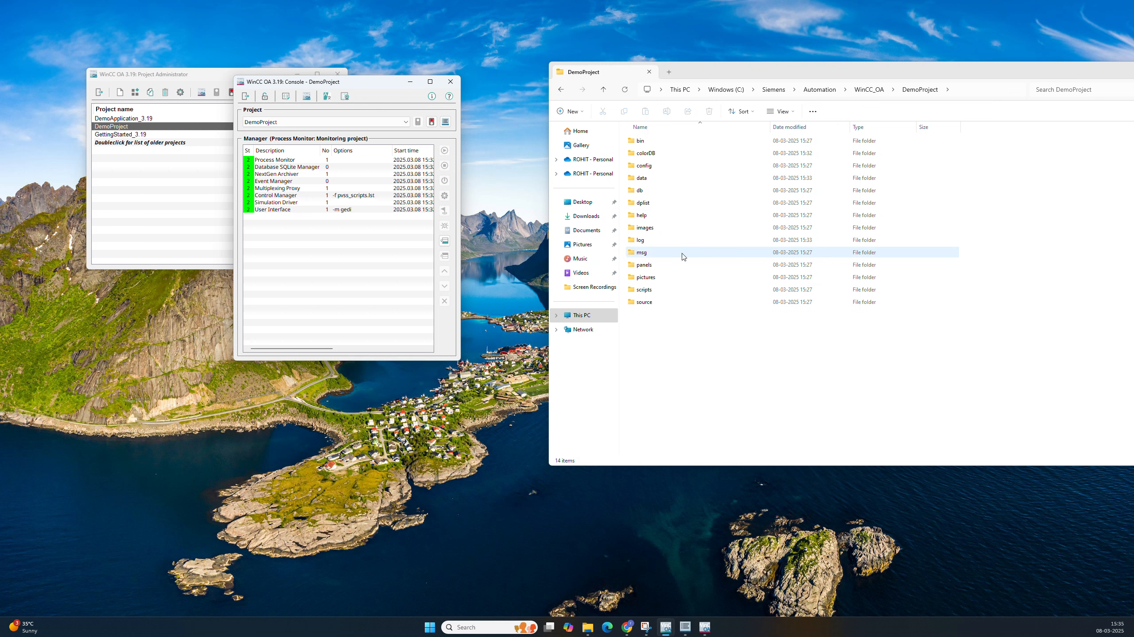
Review the User Interface manager's properties in the Console, including its -m gedi option, and close them without changes.
left_click(318, 210)
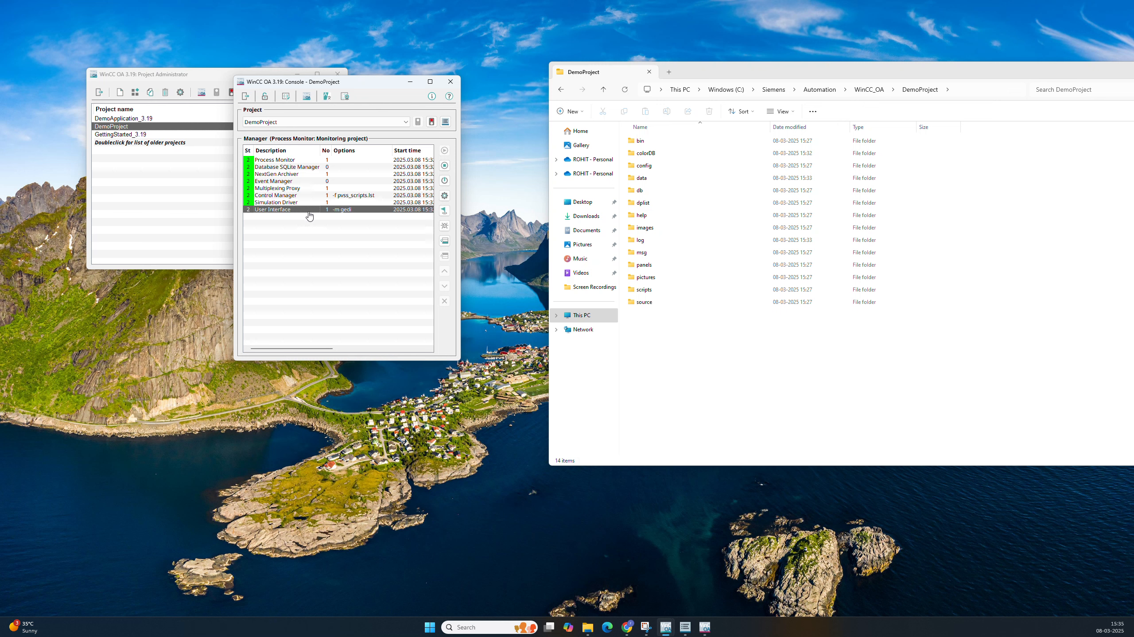
double_click(349, 214)
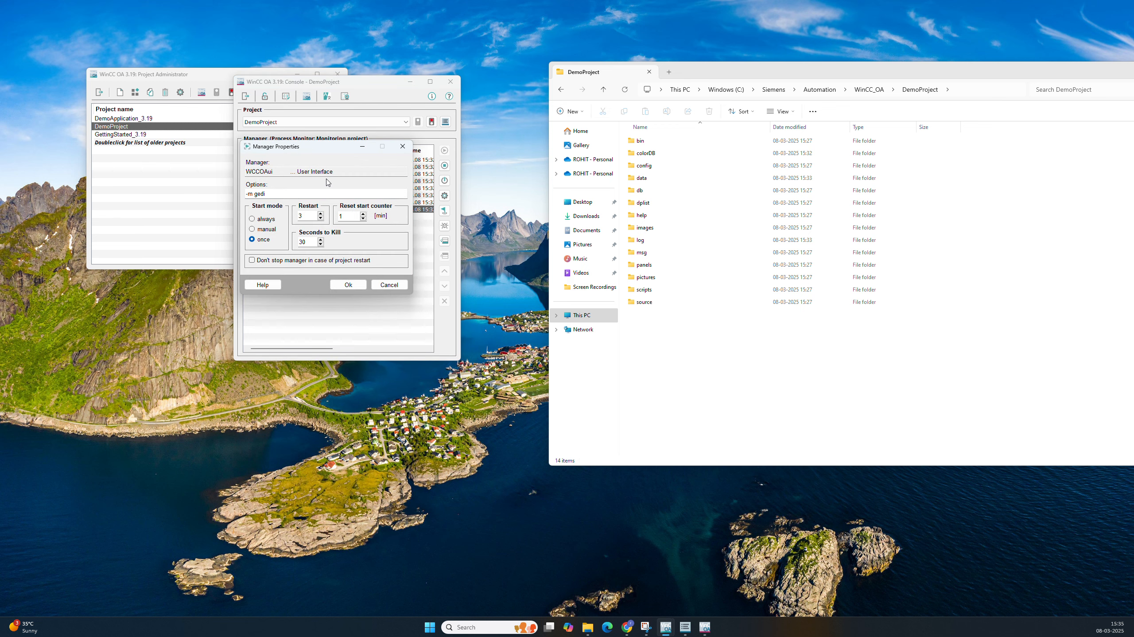
left_click_drag(353, 148, 628, 167)
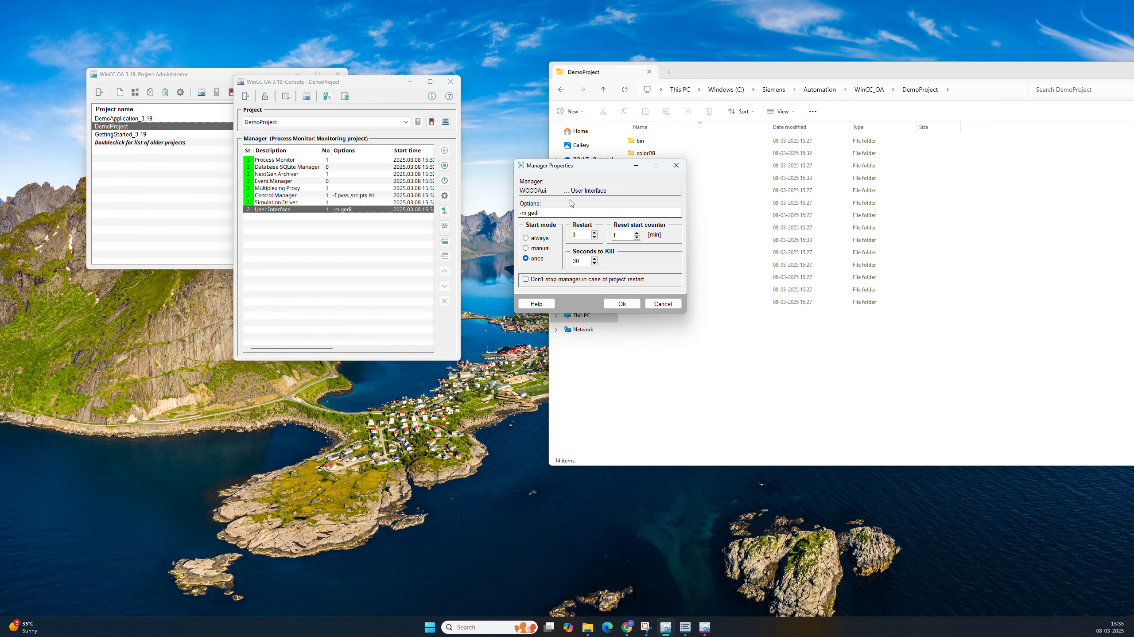
left_click(549, 216)
left_click_drag(539, 217, 519, 217)
left_click(676, 166)
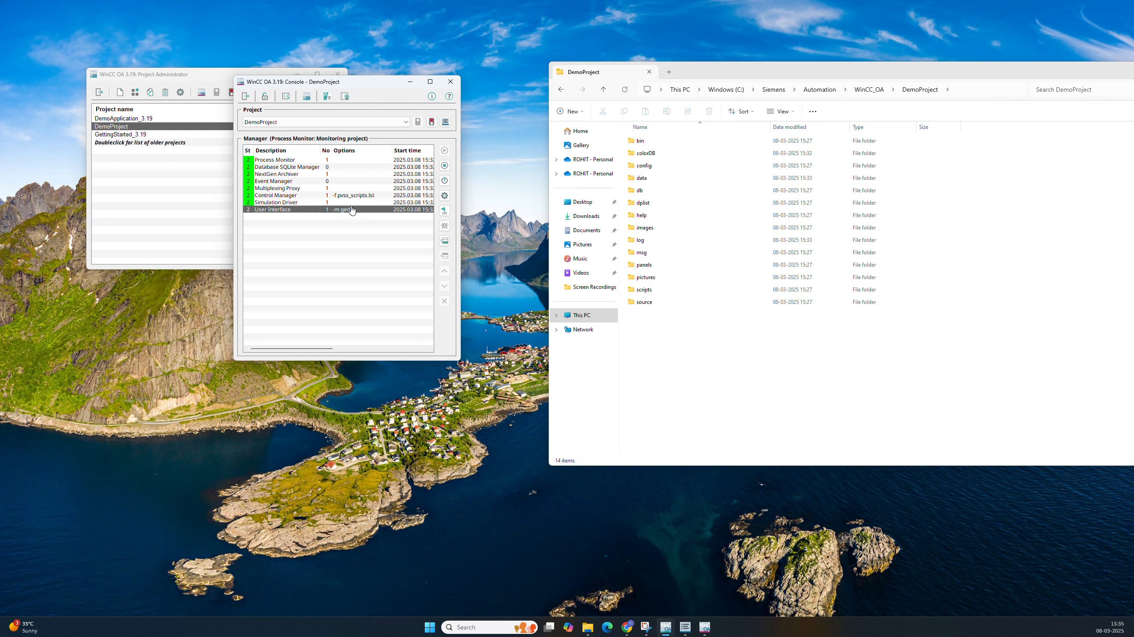
Review the manager types and the options field offered for adding a manager to DemoProject, and cancel without adding one.
left_click(447, 242)
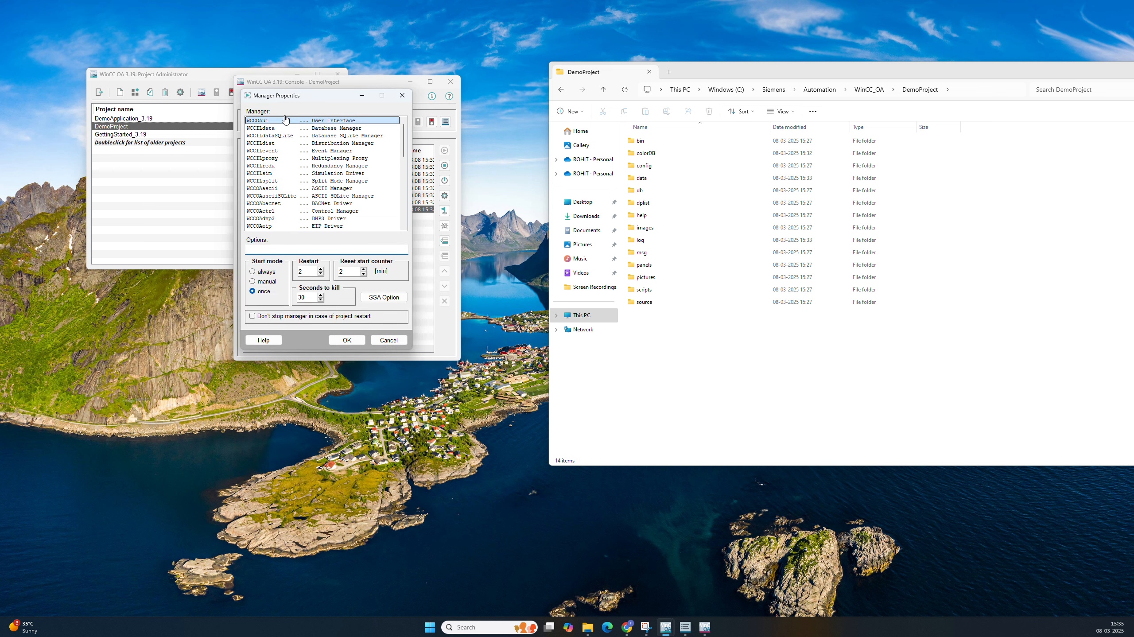
left_click_drag(293, 103, 520, 98)
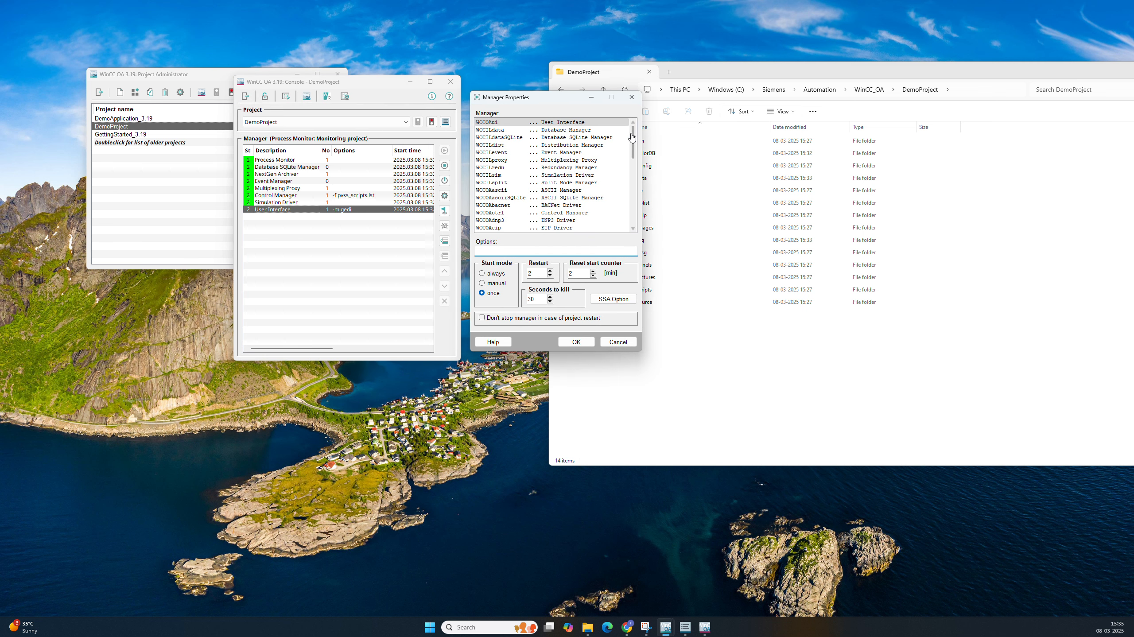
mouse_move(633, 133)
left_mouse_down()
mouse_move(631, 215)
mouse_move(633, 149)
left_mouse_up()
left_click(554, 123)
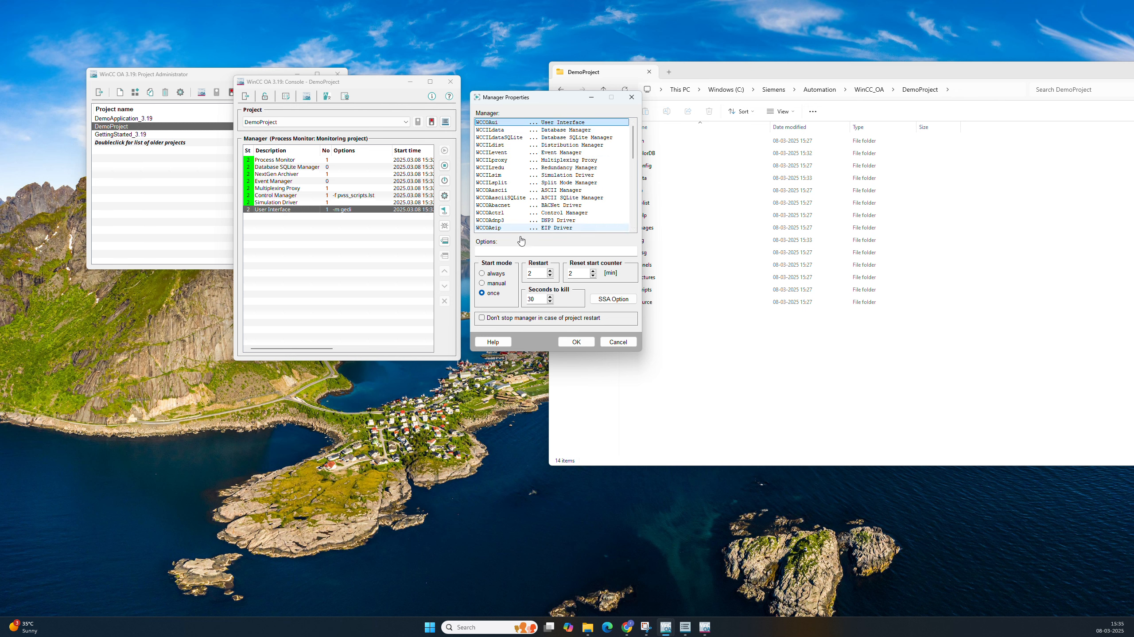
left_click(526, 252)
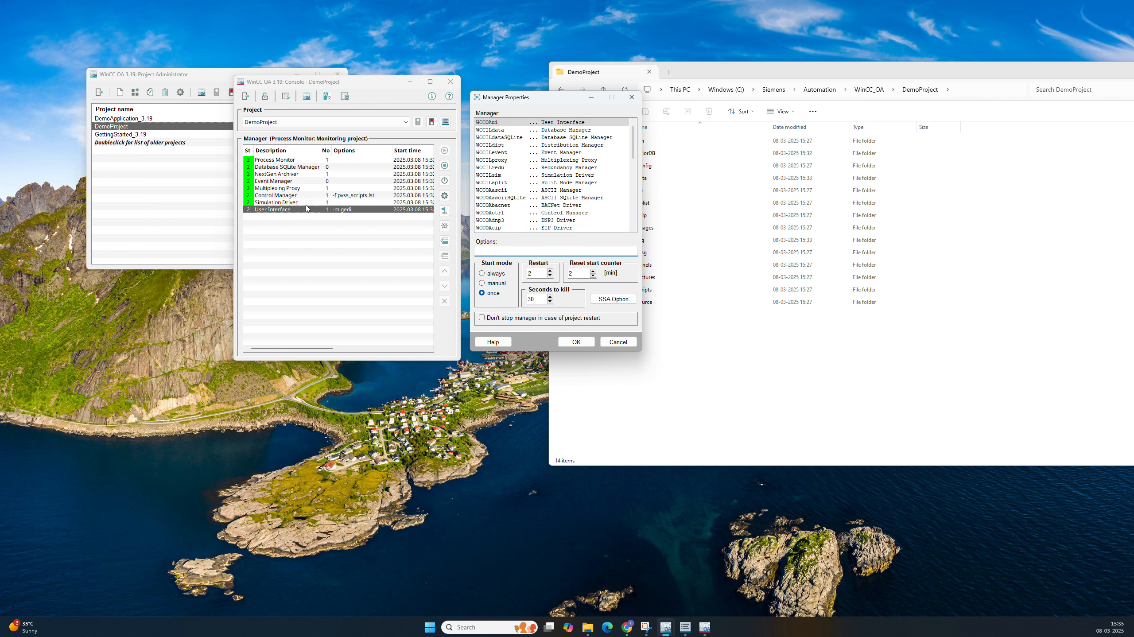
left_click(632, 339)
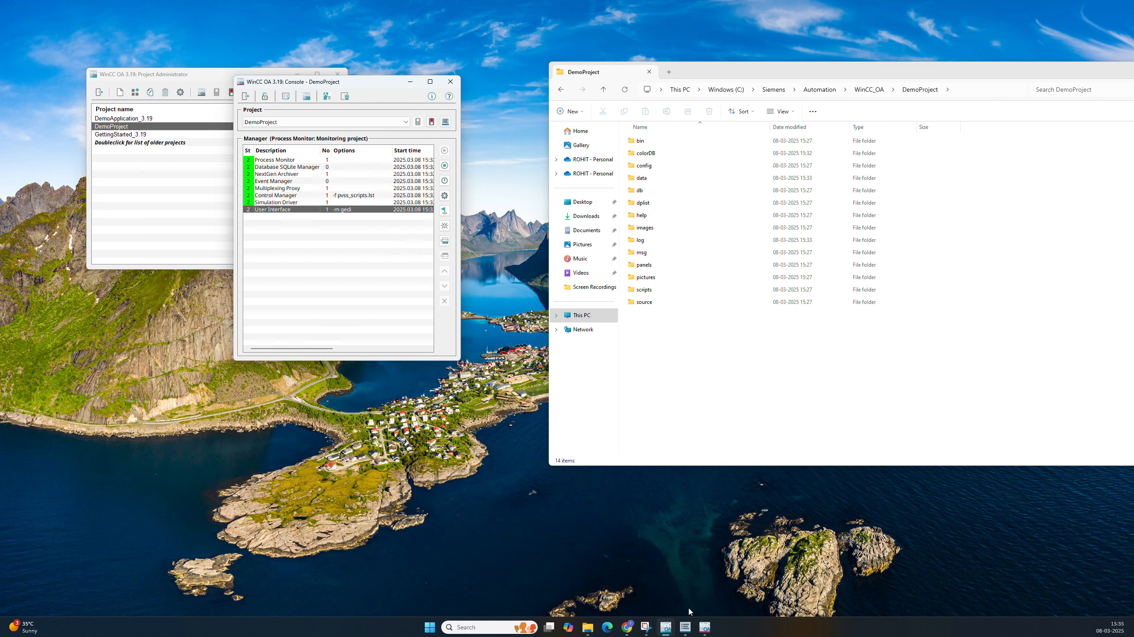
Bring DemoProject's Gedi window to the front and close it.
left_click(705, 627)
left_click_drag(507, 127, 379, 116)
left_click(711, 110)
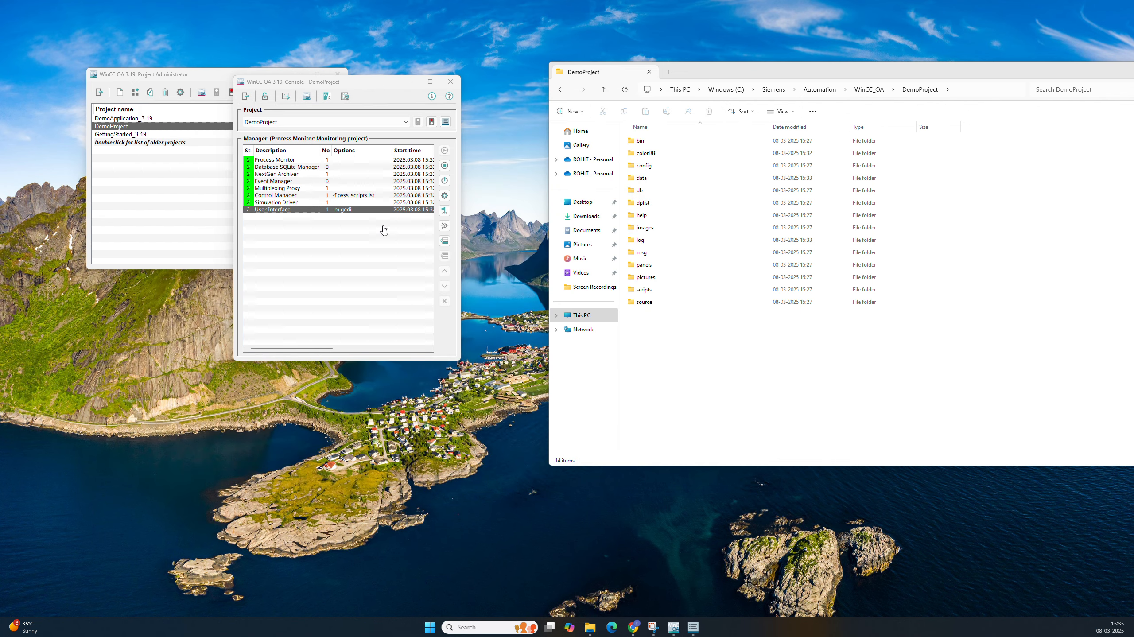
Set the start mode of DemoProject's User Interface manager to manual.
left_click(445, 197)
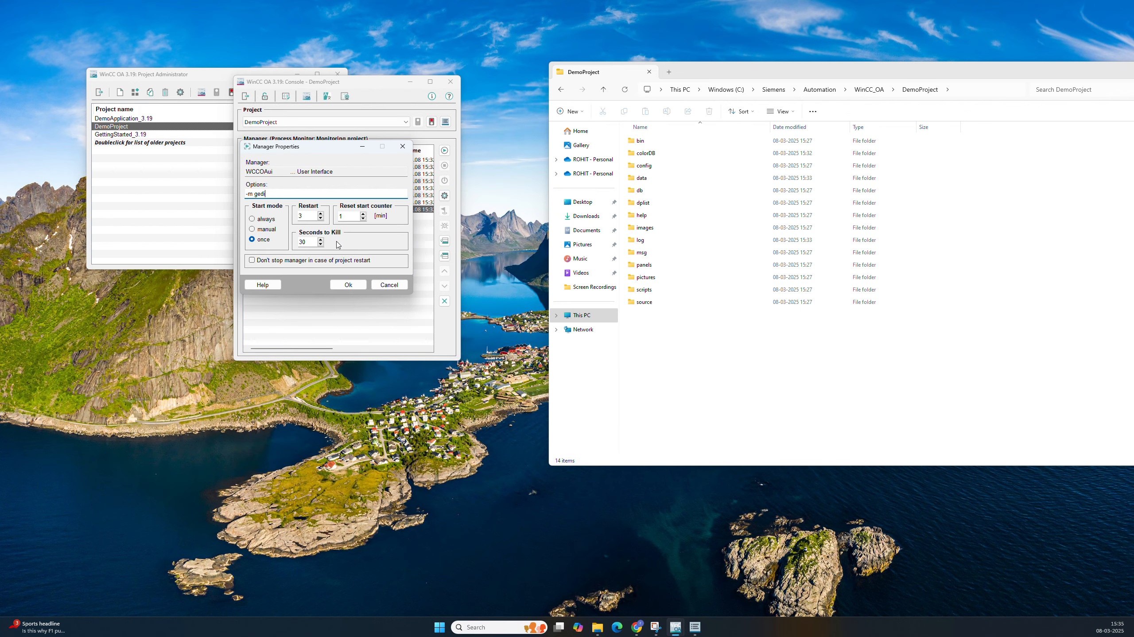
left_click(264, 231)
left_click(334, 284)
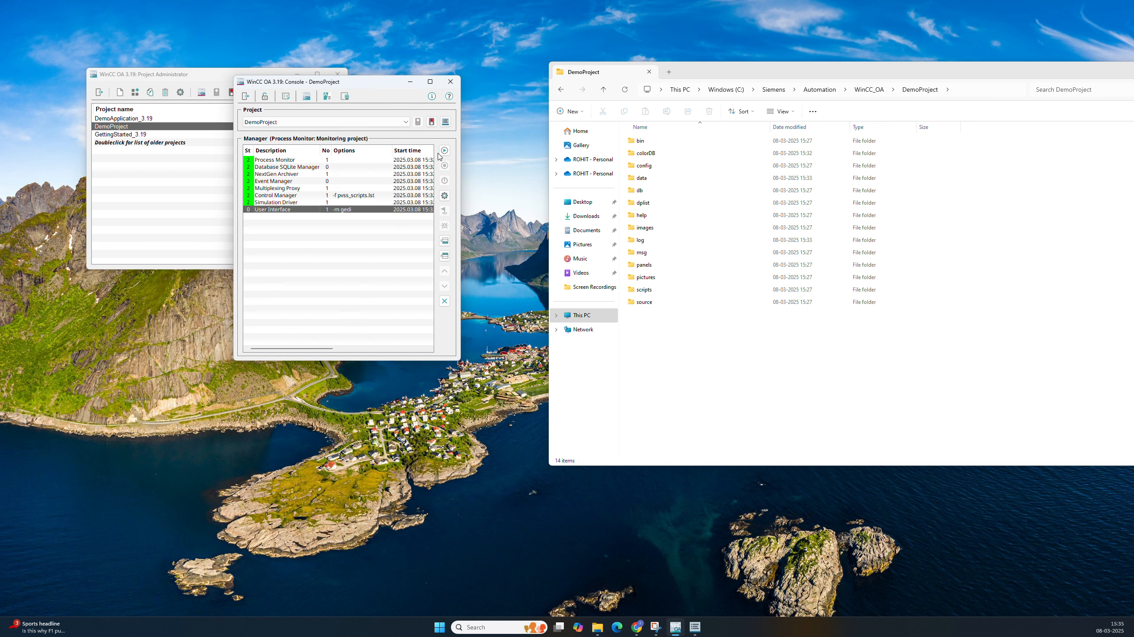
Start the User Interface manager on its own from the Console and confirm the password prompt for user root.
left_click(314, 189)
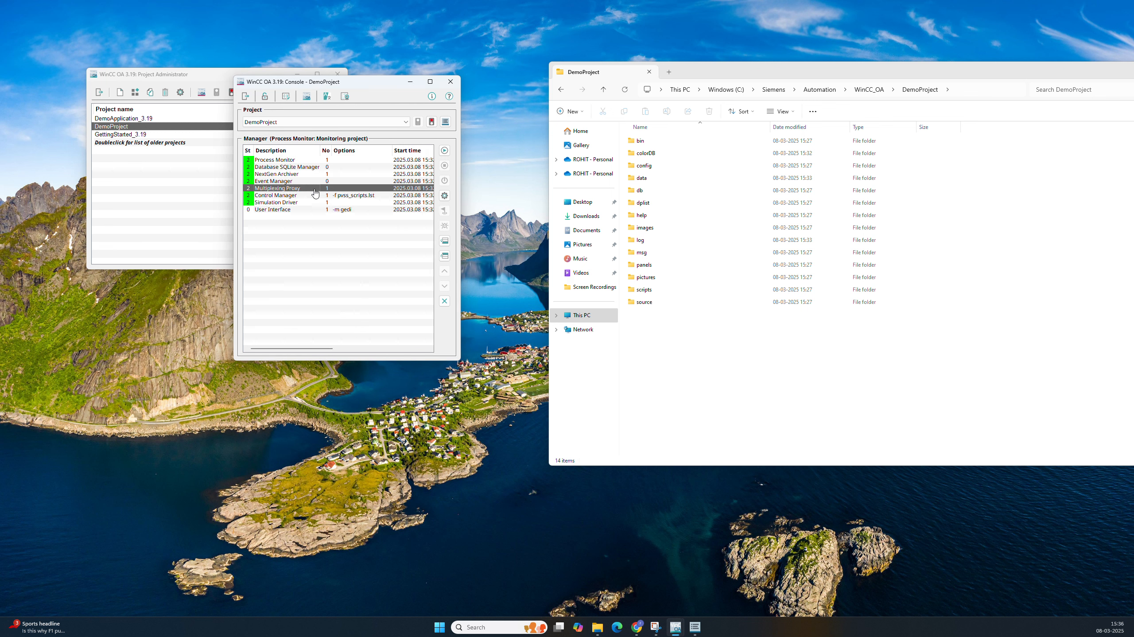
left_click(267, 211)
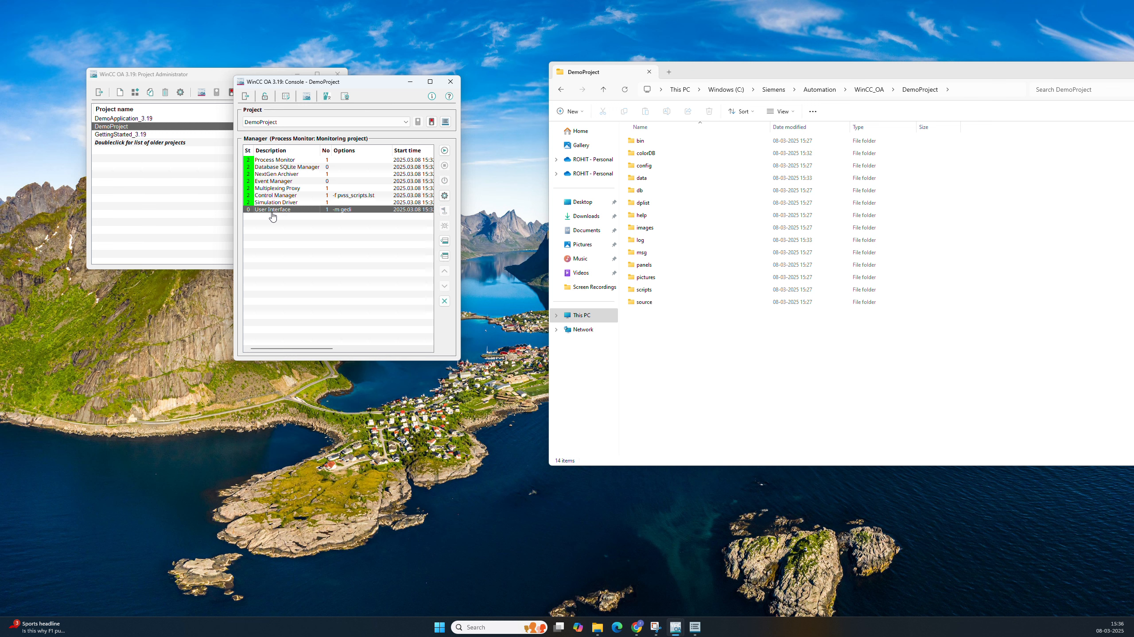
left_click(444, 152)
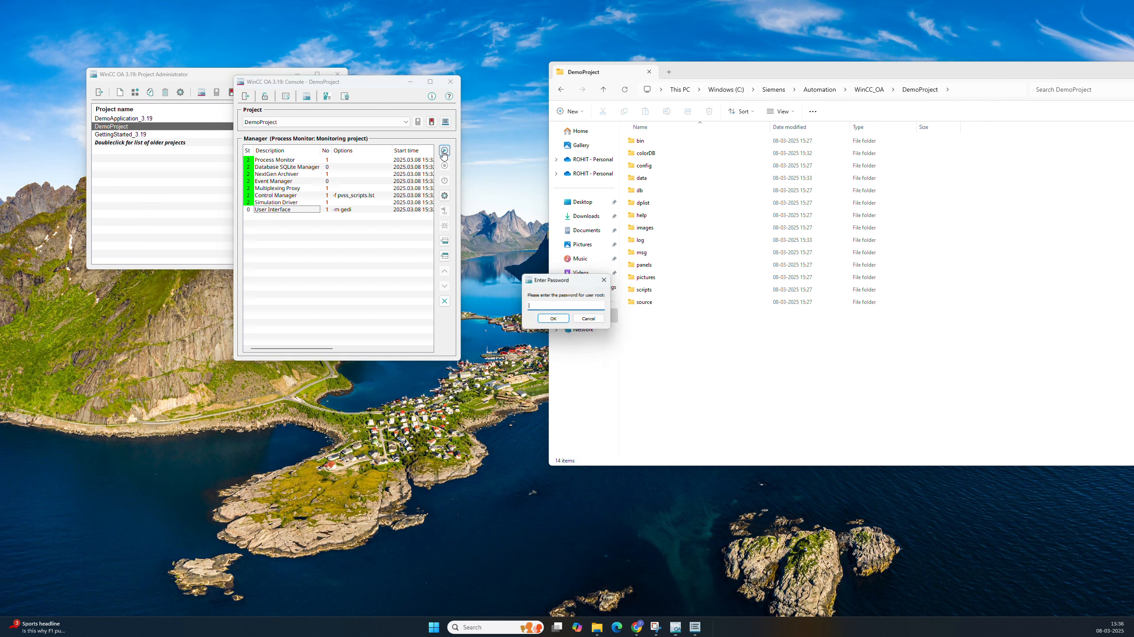
left_click_drag(549, 283, 494, 254)
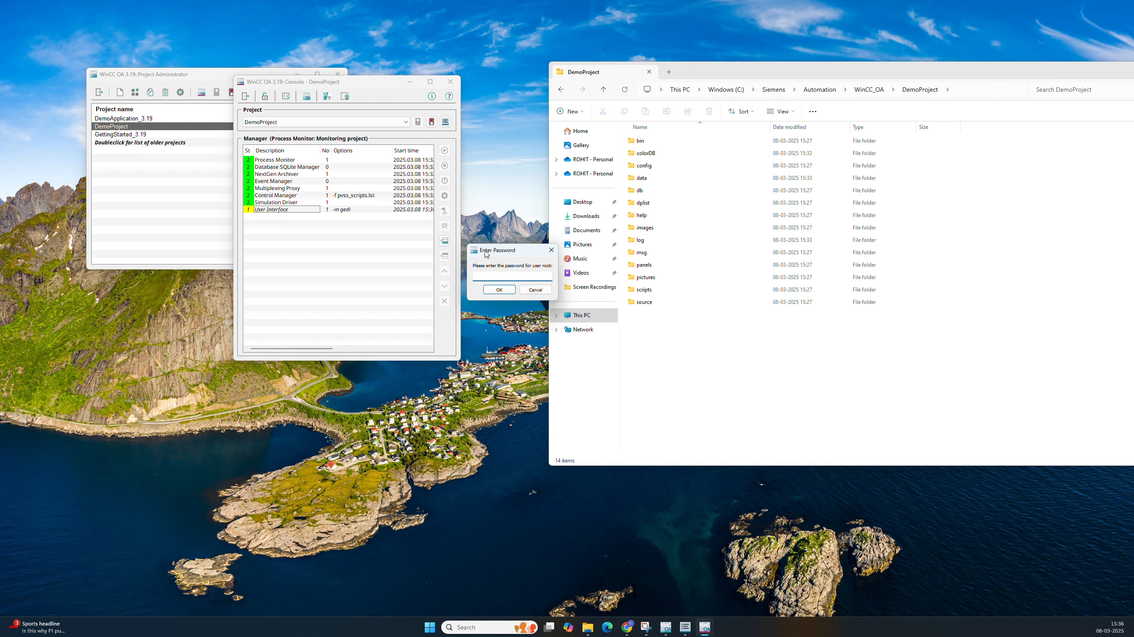
left_click(533, 275)
left_click(500, 291)
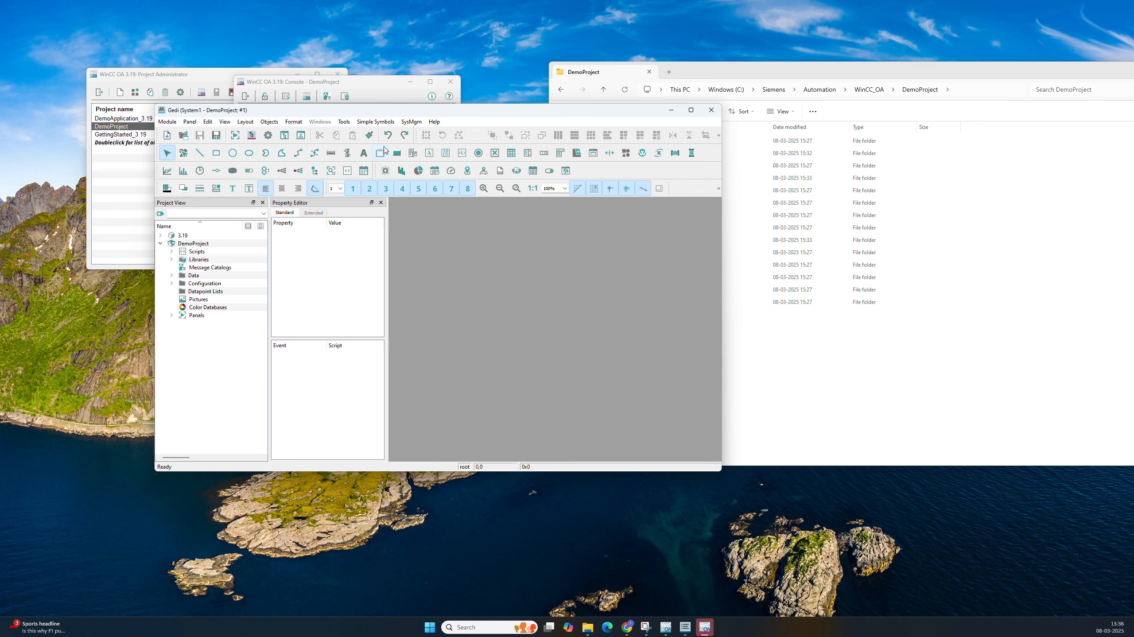
Enlarge the Gedi window and move it down so the upper part of the Console stays in view.
left_click_drag(384, 110, 437, 64)
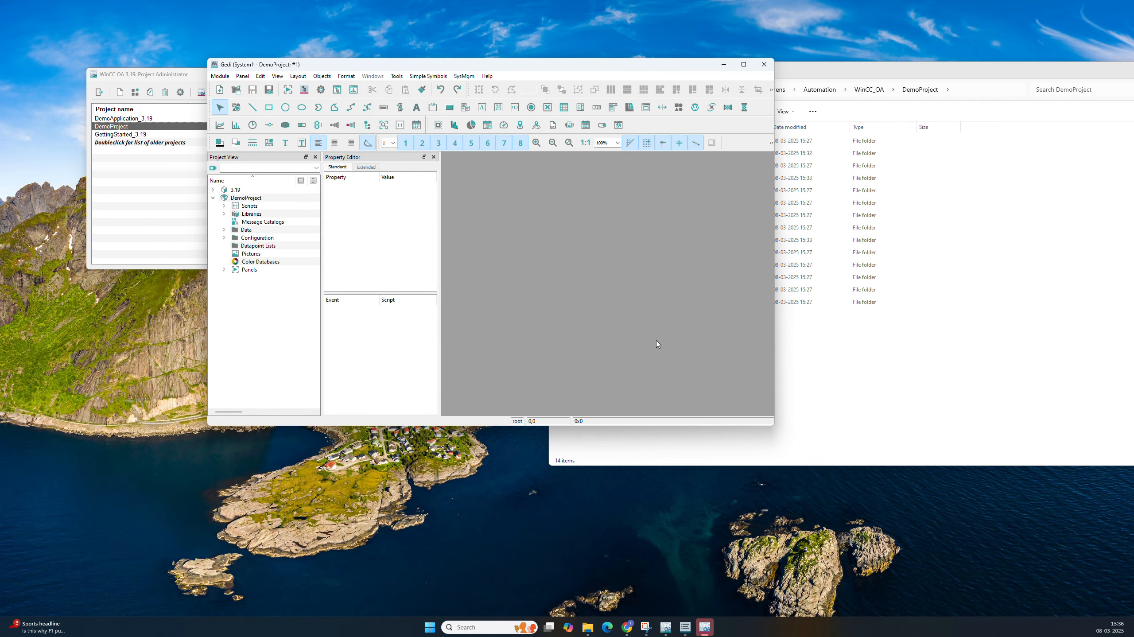
left_click_drag(774, 426, 1081, 425)
left_click_drag(604, 428, 604, 626)
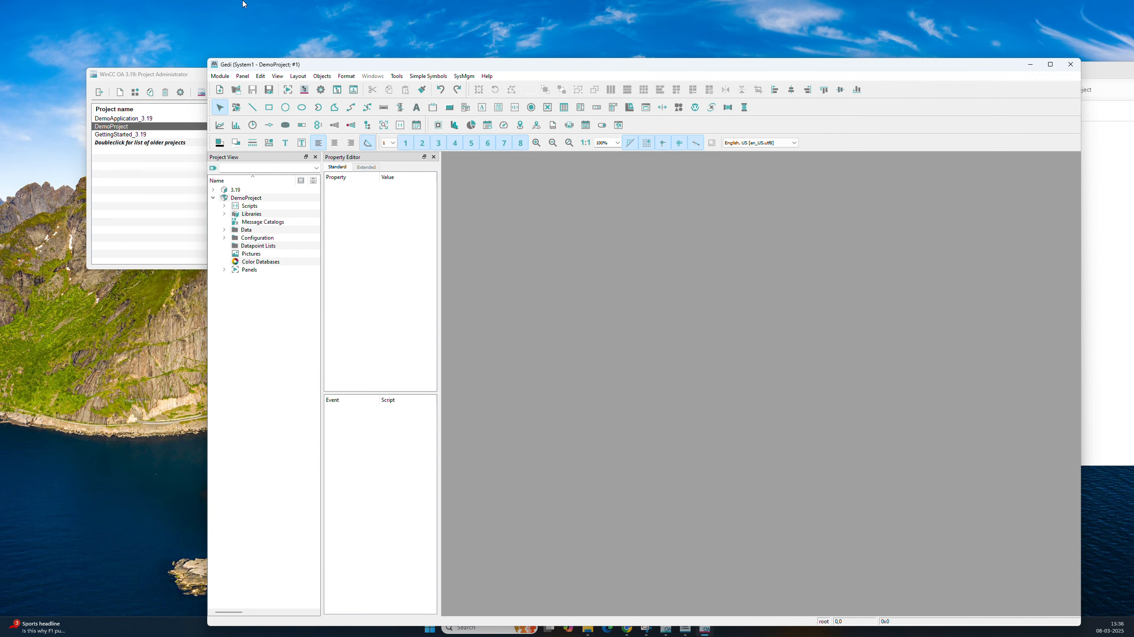
left_click_drag(275, 70, 215, 276)
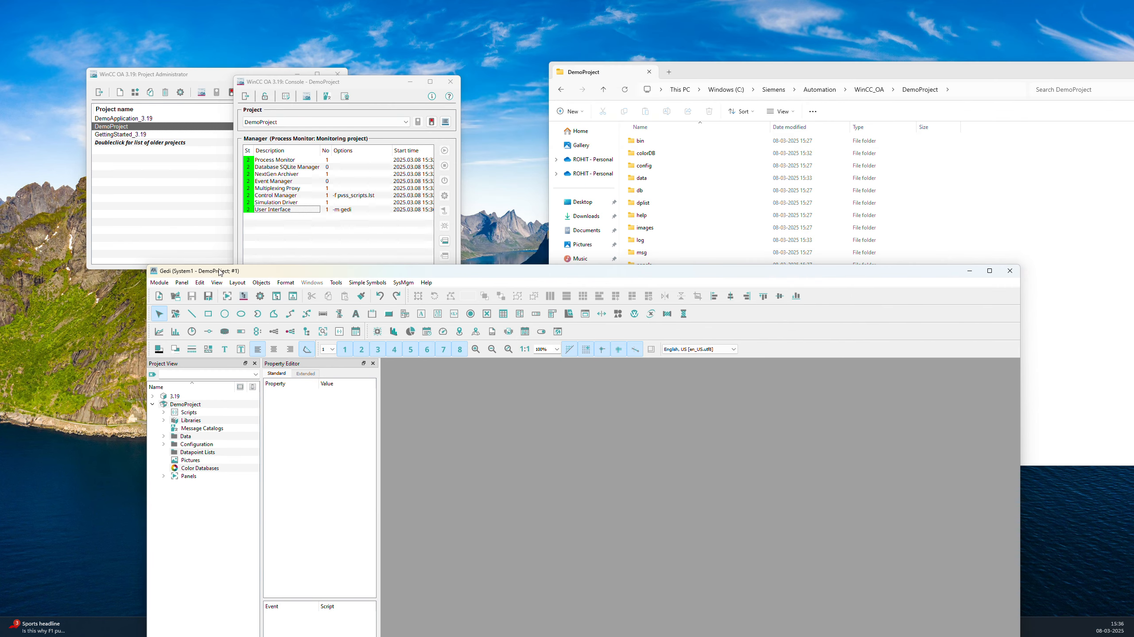
left_click_drag(930, 266, 931, 190)
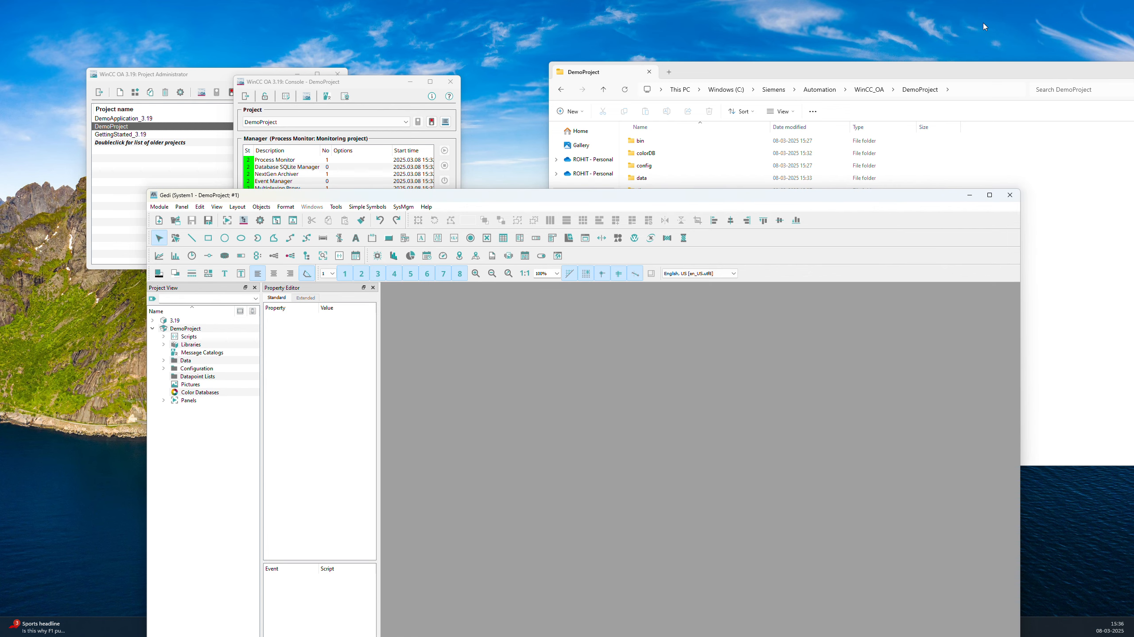
View the list of modules available in Gedi, such as Vision, Para and System Management, and minimize Gedi.
left_click(159, 207)
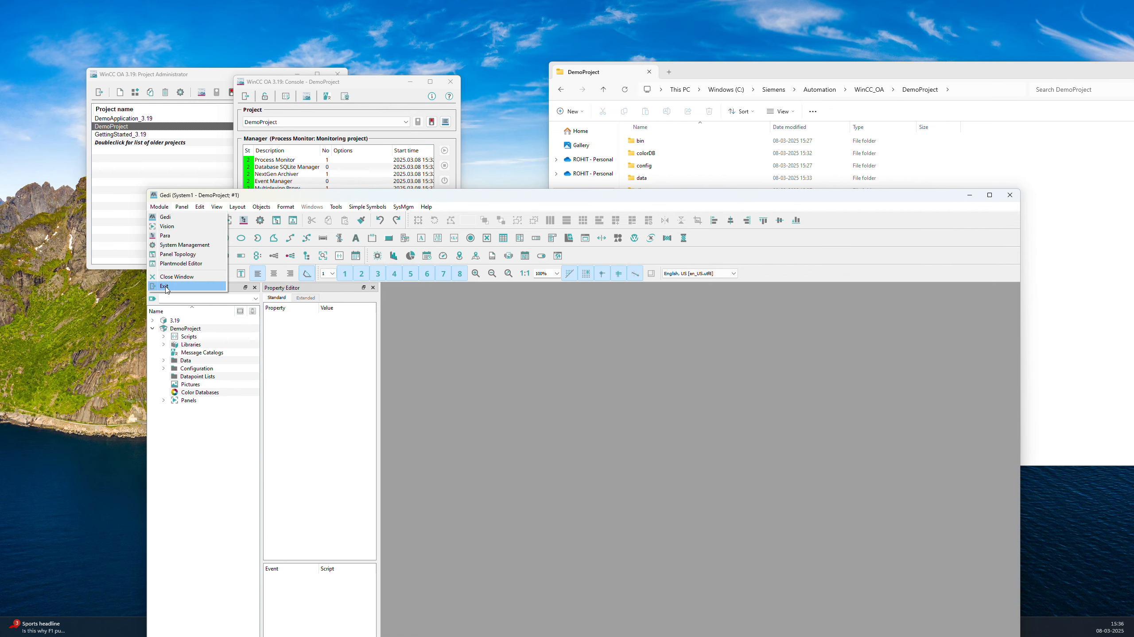
left_click(962, 203)
left_click(970, 195)
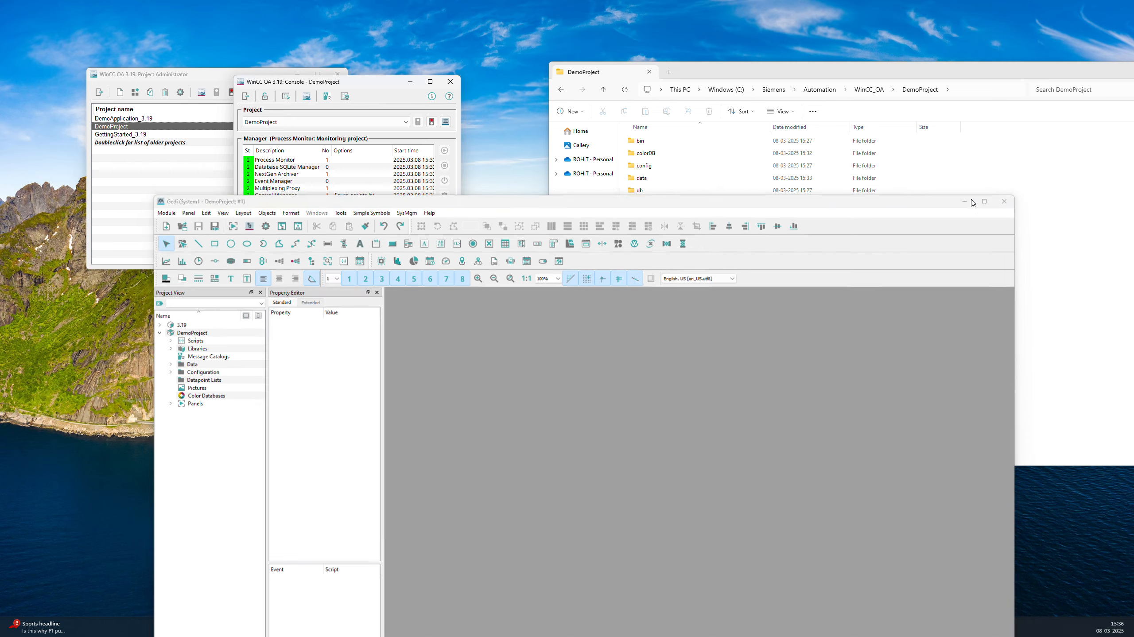
Stop the User Interface manager from the Console.
left_click(328, 211)
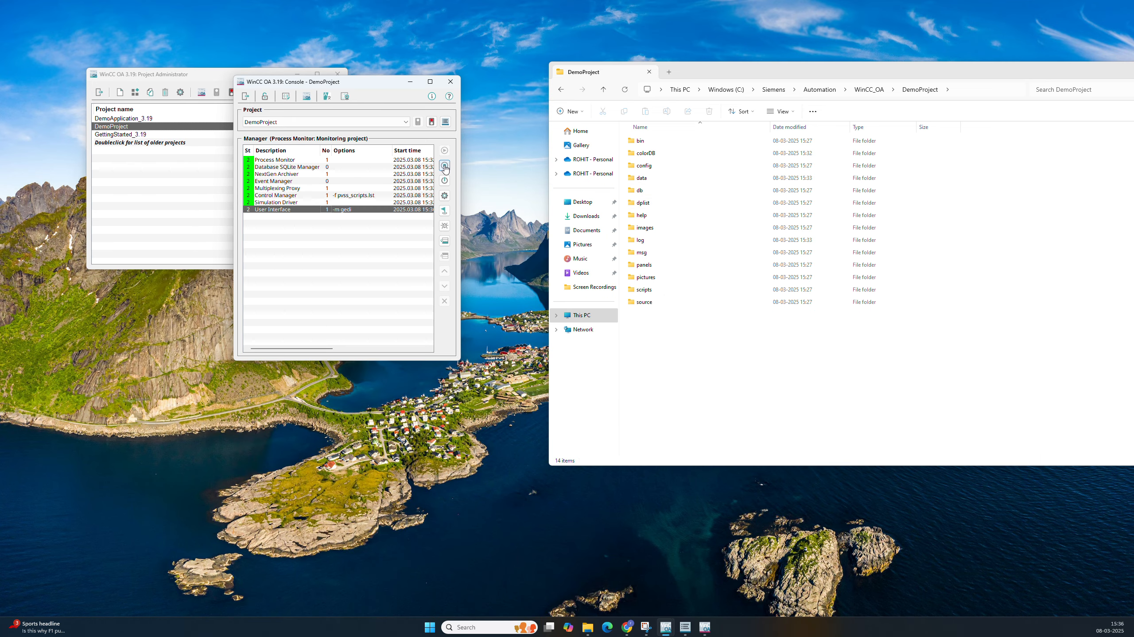
left_click(444, 166)
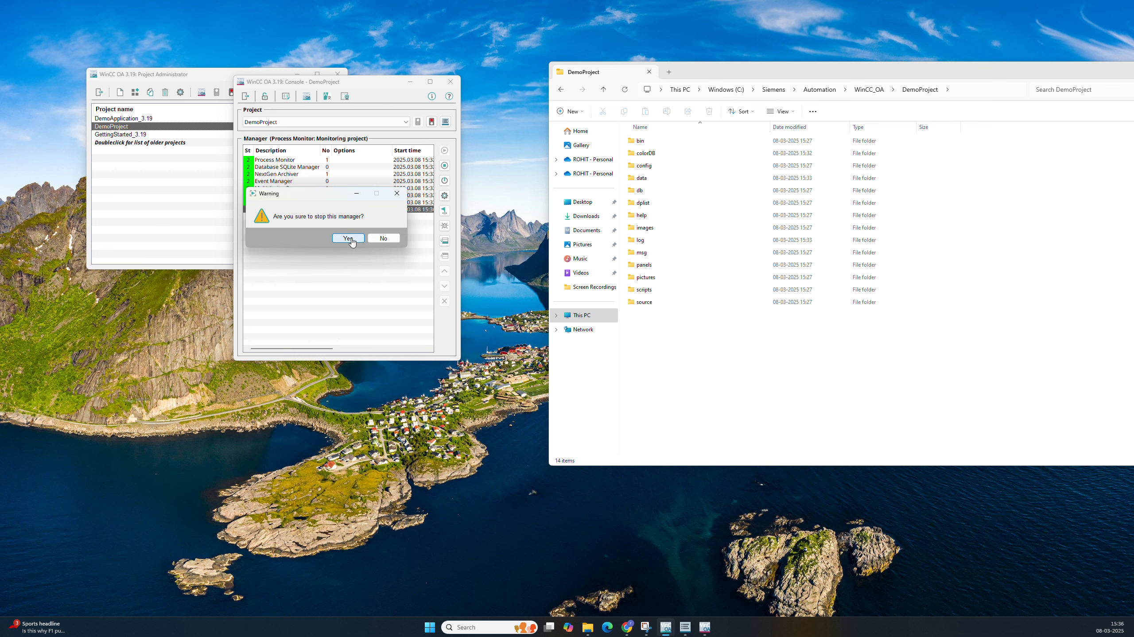
left_click(353, 244)
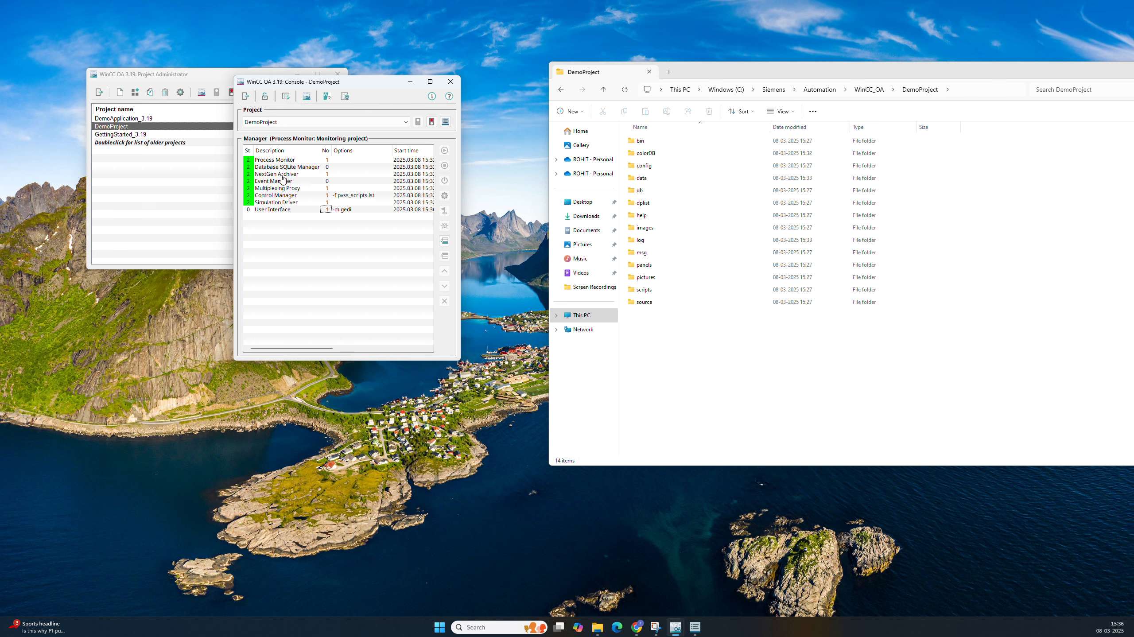
Move the Console beside the Project Administrator and stop all managers of DemoProject.
left_click_drag(315, 86, 447, 84)
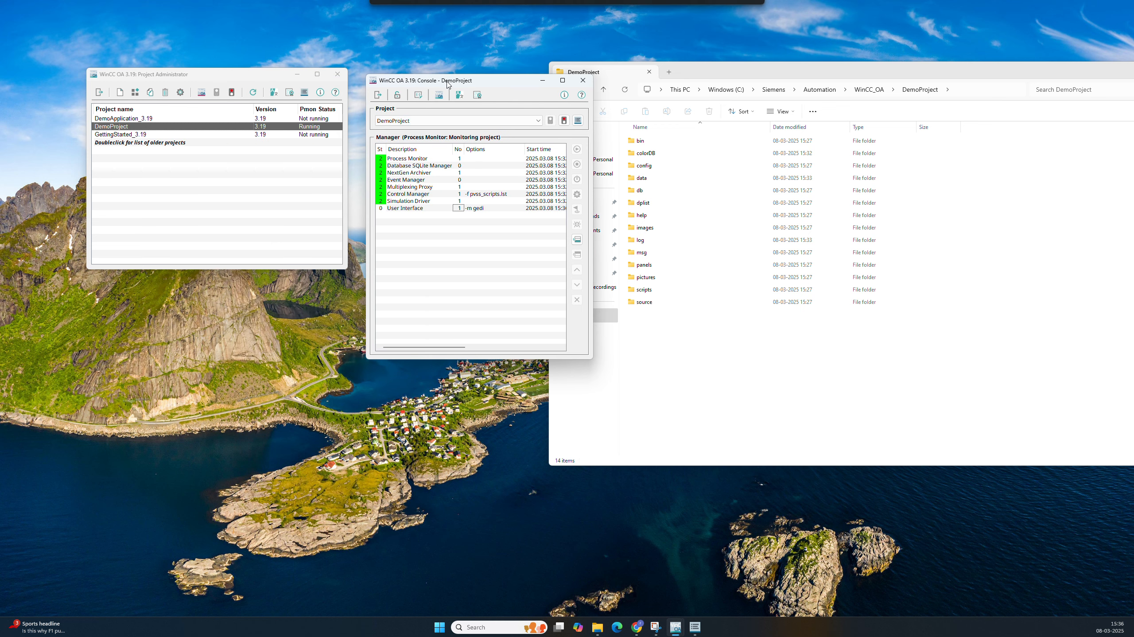
left_click(564, 120)
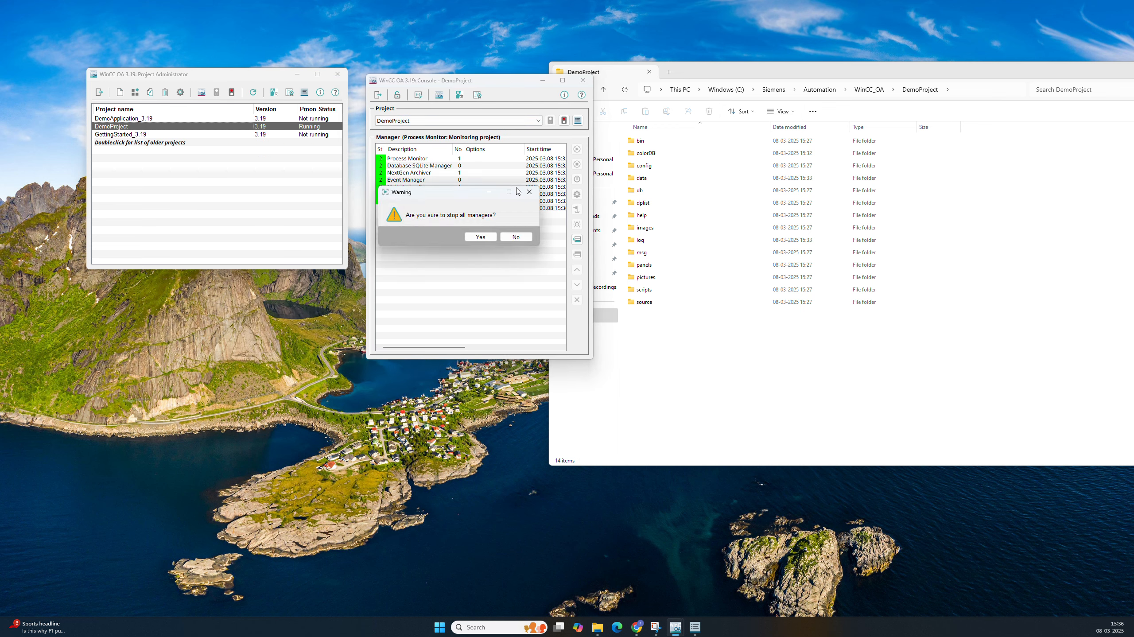
left_click(480, 236)
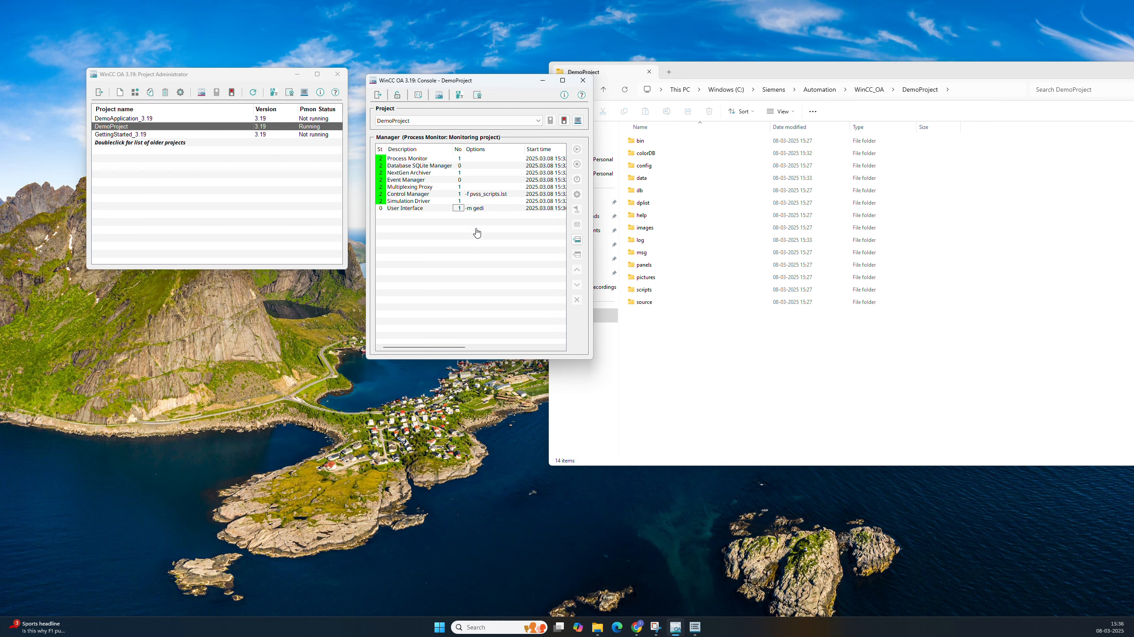
Examine the shutdown entries at the end of DemoProject's log, including the closed connections of the Control Manager and NextGen Archiver.
left_click(695, 627)
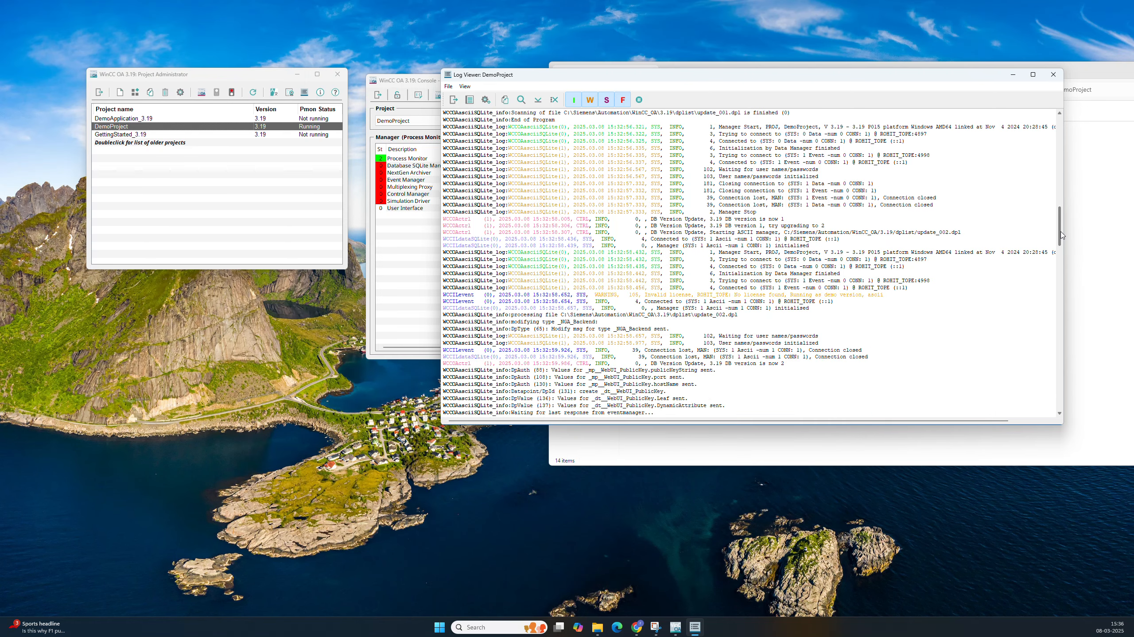
left_click_drag(1060, 234, 1081, 417)
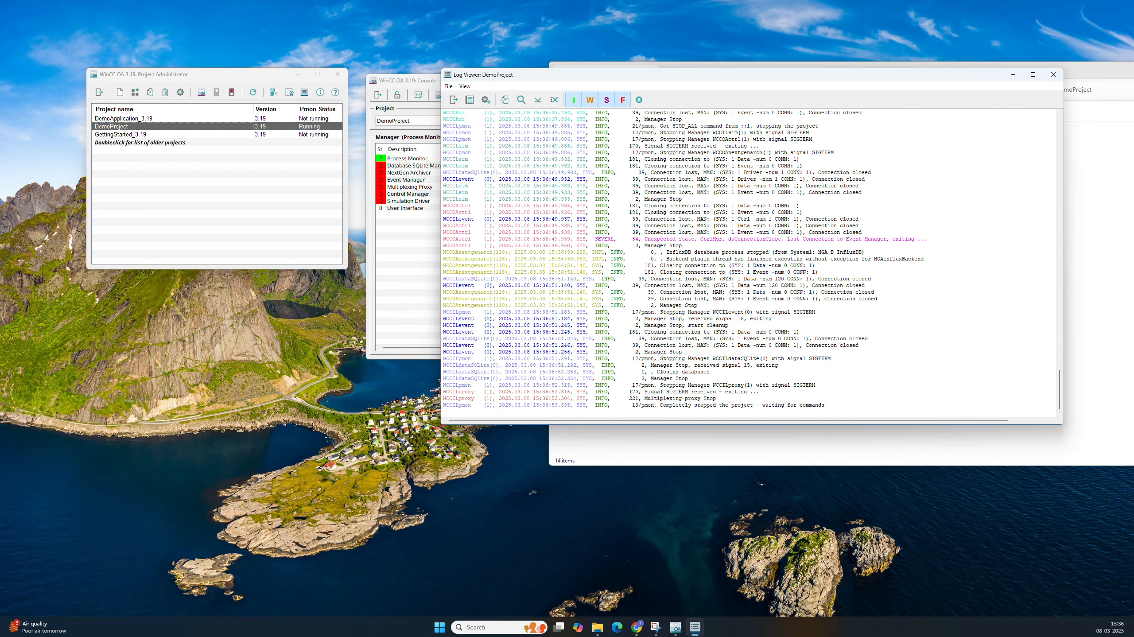
left_click_drag(662, 272, 785, 272)
left_click_drag(656, 225, 739, 224)
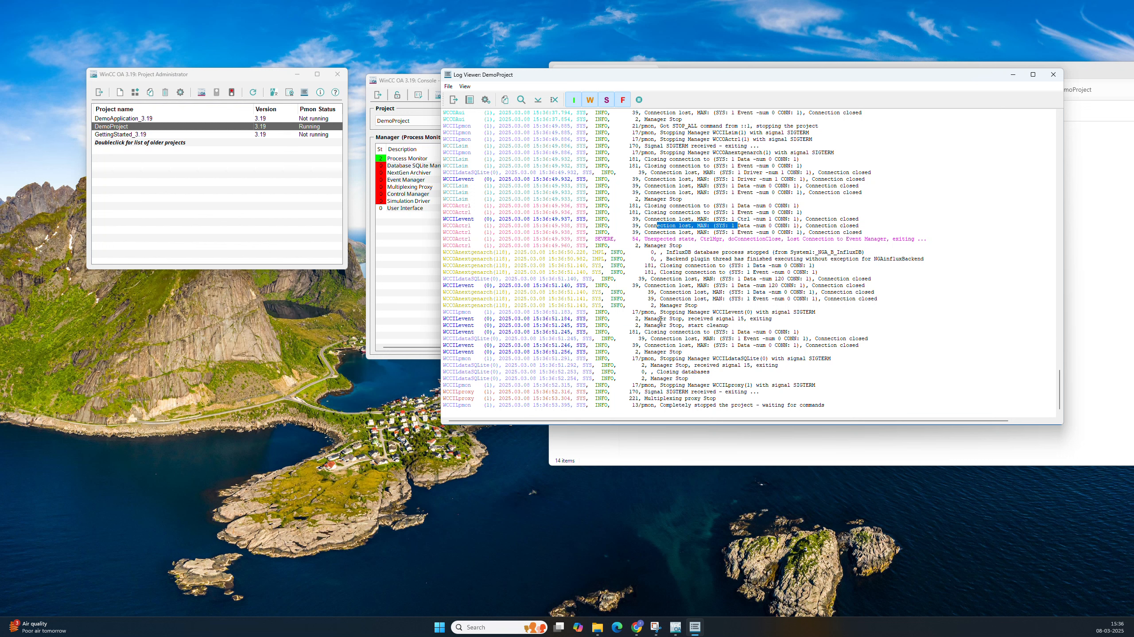
Examine the final Event Manager and SQLite database shutdown entries in DemoProject's log, and minimize the Log Viewer.
left_click_drag(661, 320, 744, 321)
left_click_drag(639, 352, 680, 382)
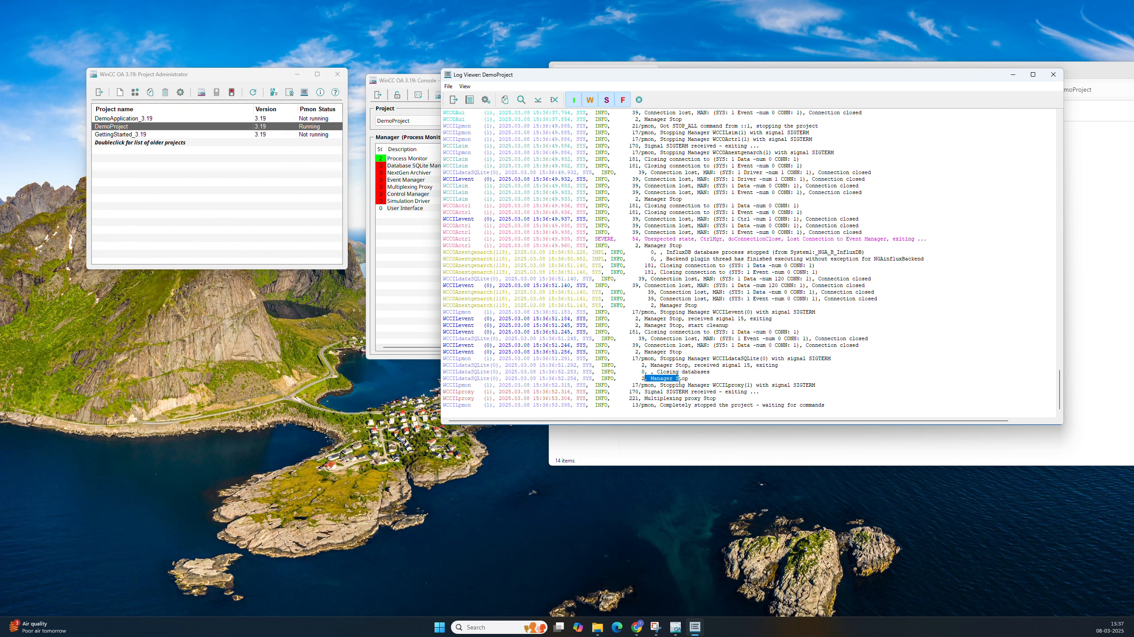
left_click(1015, 75)
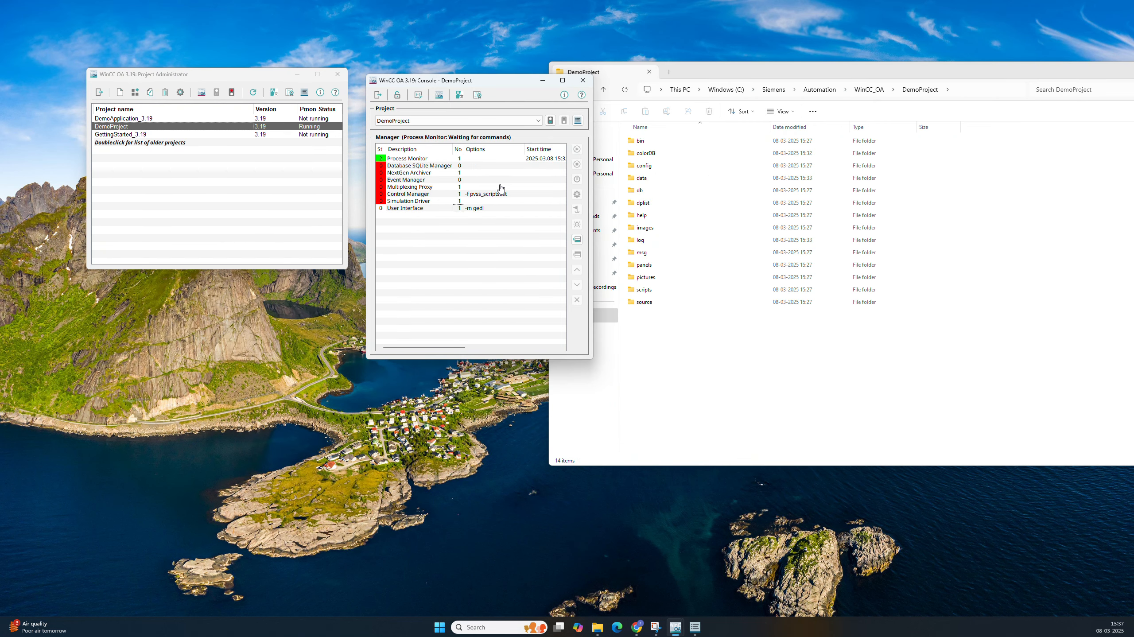
Start all managers of DemoProject from the Console and review the startup entries in the Log Viewer.
left_click(550, 123)
left_click(695, 627)
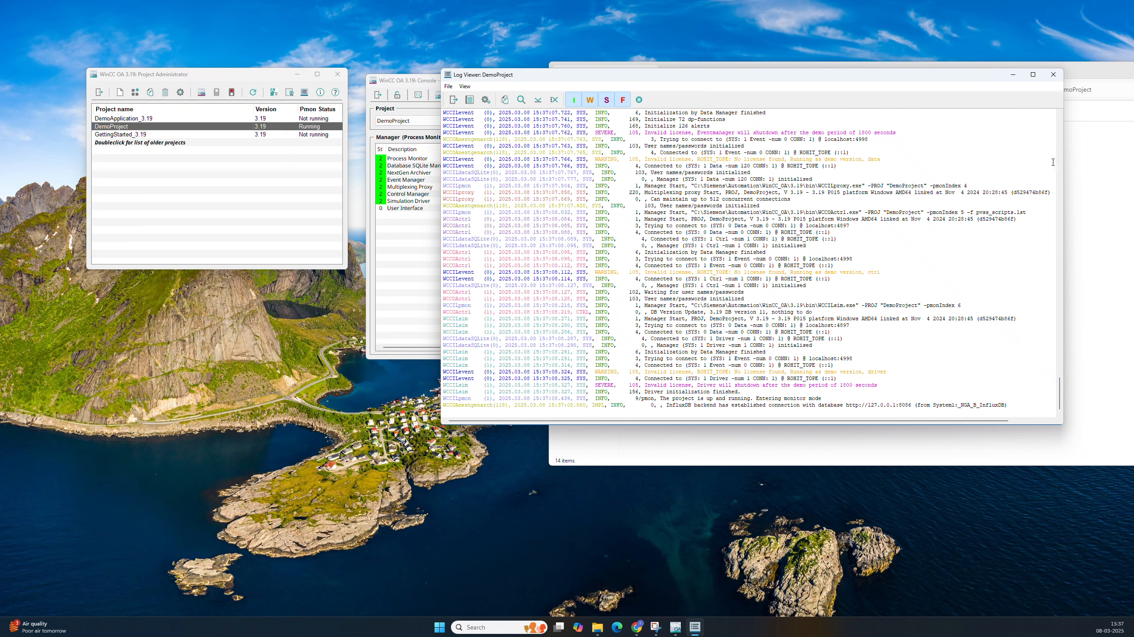
left_click_drag(1061, 392, 1066, 219)
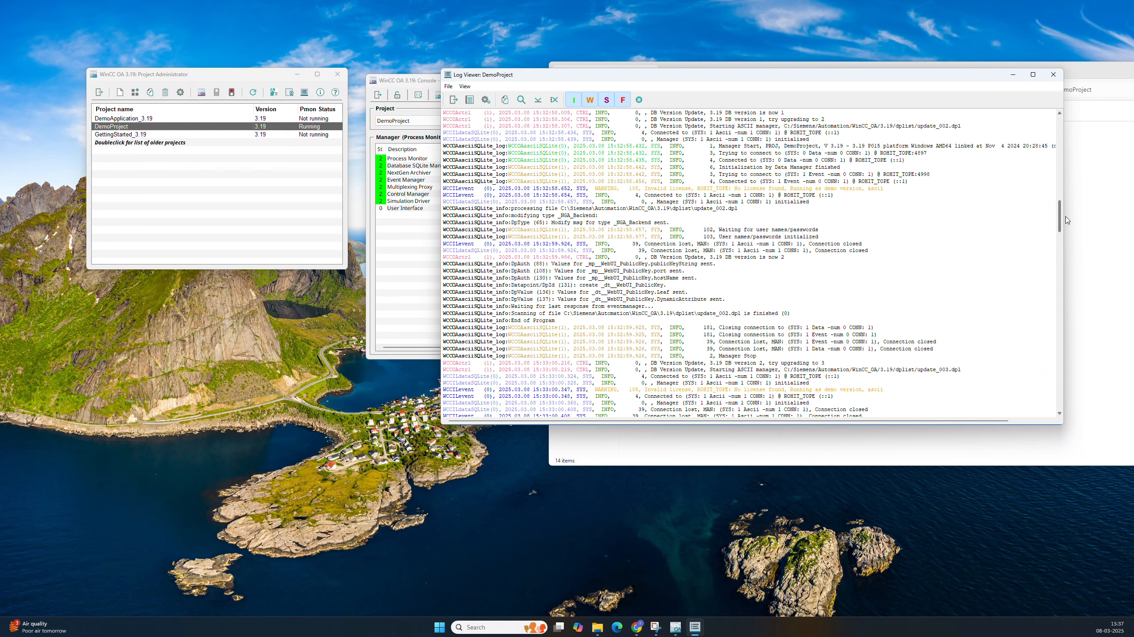
left_click(1013, 74)
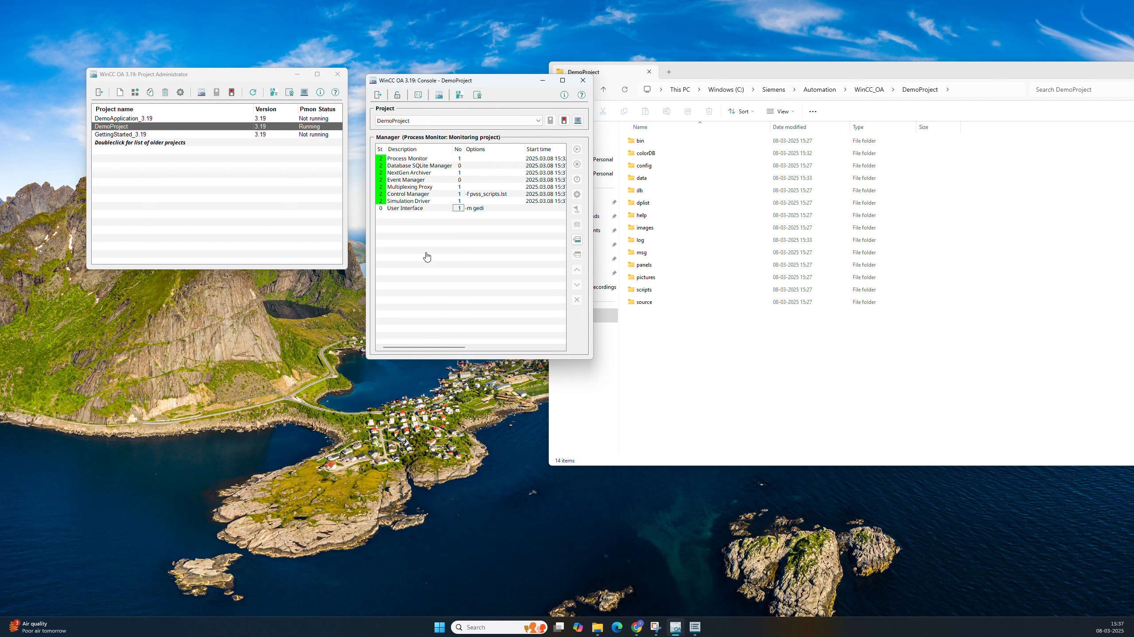
Go through DemoProject's managers in the Console, from Database SQLite Manager and NextGen Archiver to Control Manager and Simulation Driver.
left_click(415, 167)
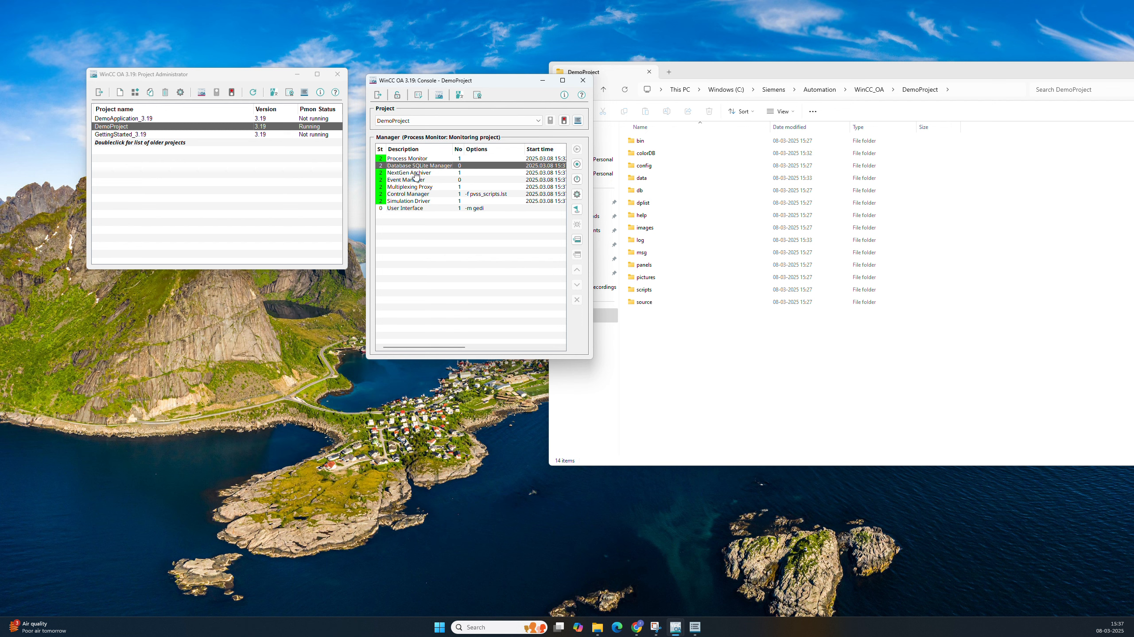
left_click(415, 173)
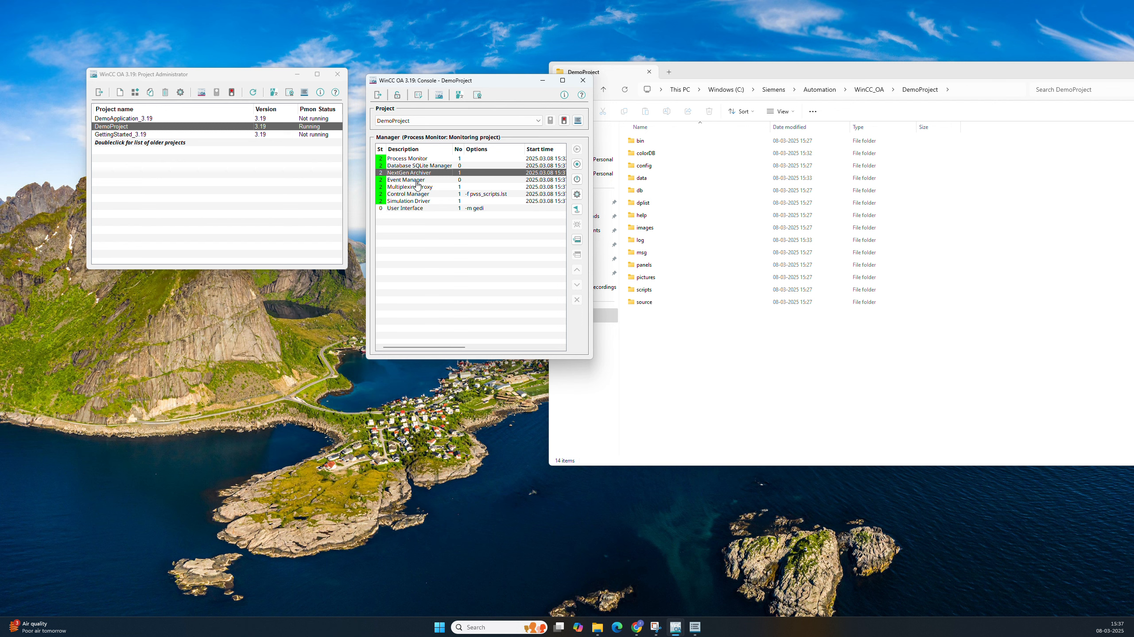
left_click(416, 181)
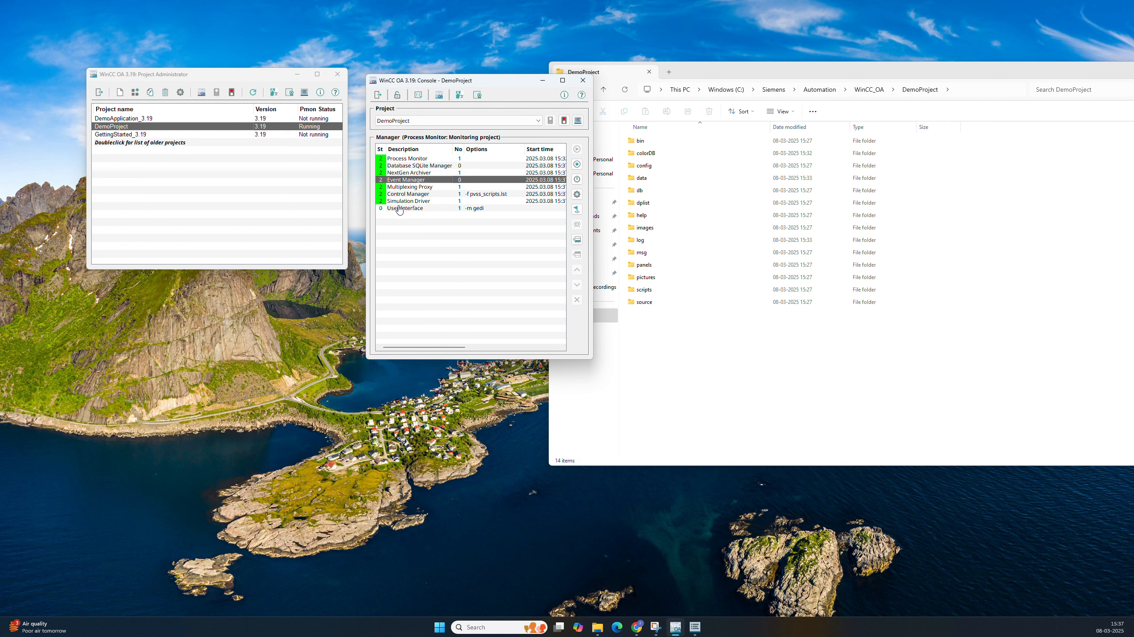
left_click(405, 196)
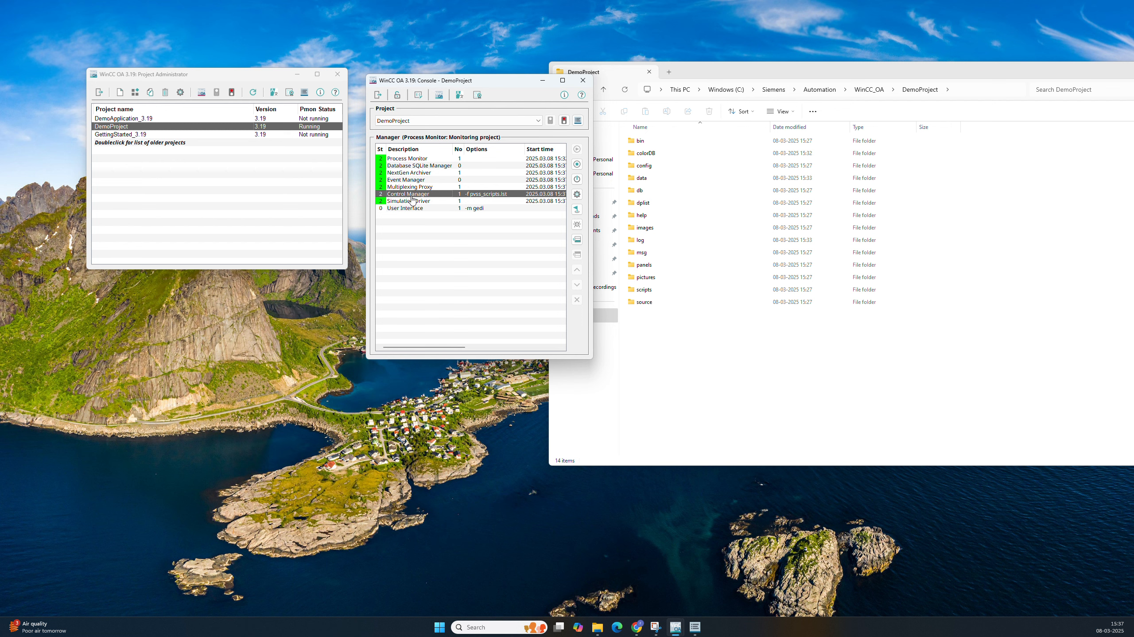
left_click(413, 202)
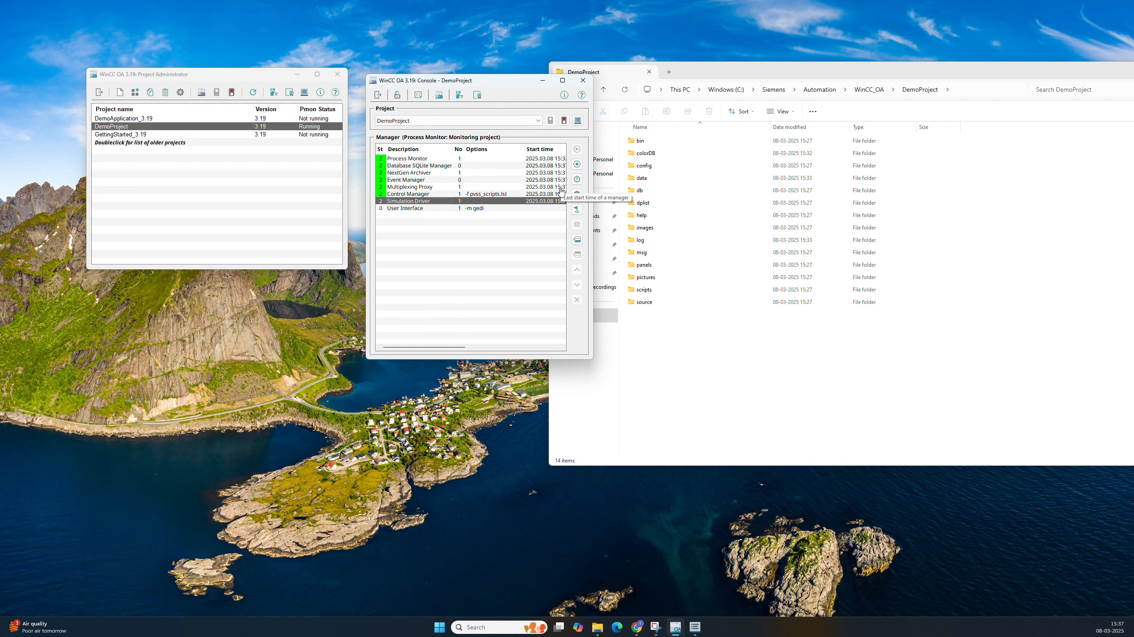
Open the properties for adding a manager and examine the core types, such as Database SQLite, Distribution, Event, Multiplexing Proxy, Redundancy and Simulation Driver.
left_click(576, 242)
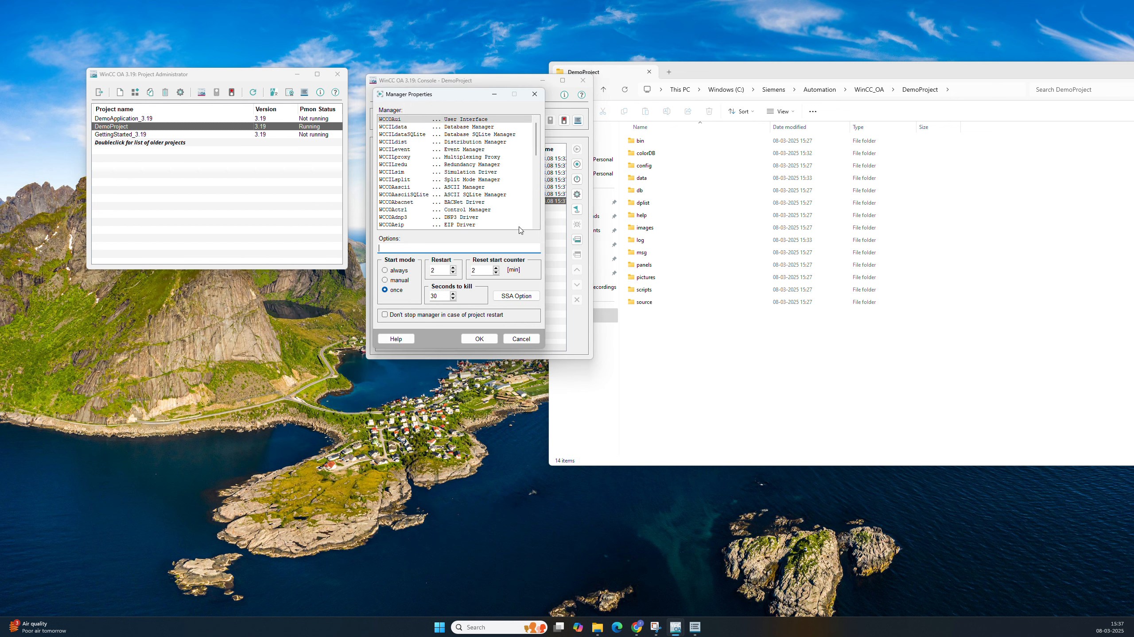
mouse_move(537, 135)
left_mouse_down()
mouse_move(535, 219)
mouse_move(536, 152)
left_mouse_up()
left_click_drag(477, 97, 660, 156)
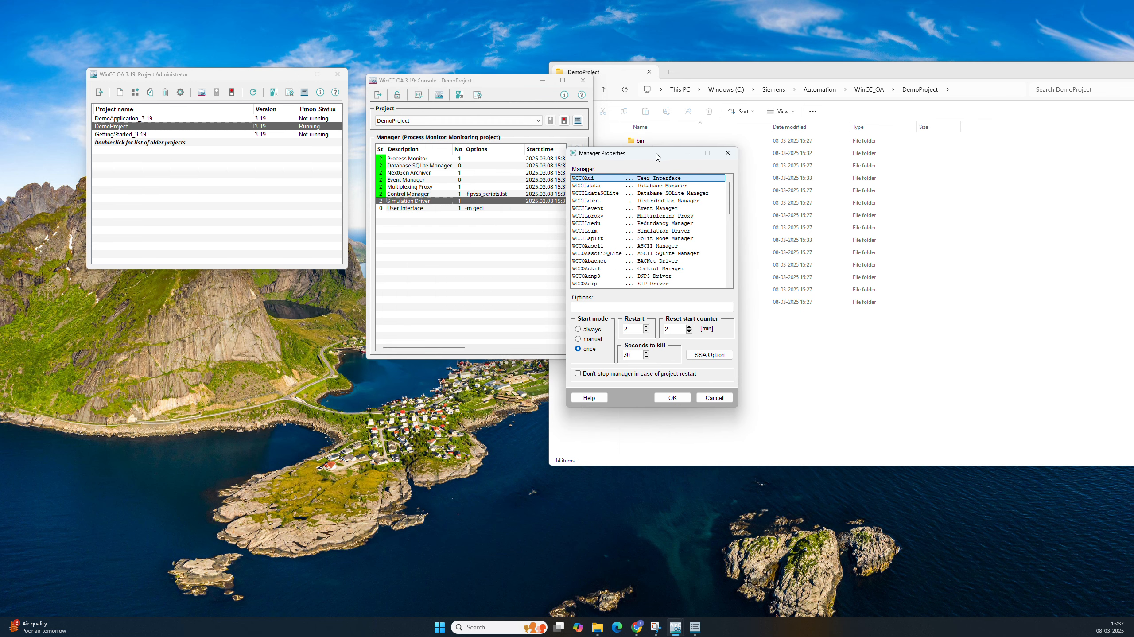
left_click(654, 187)
left_click(660, 194)
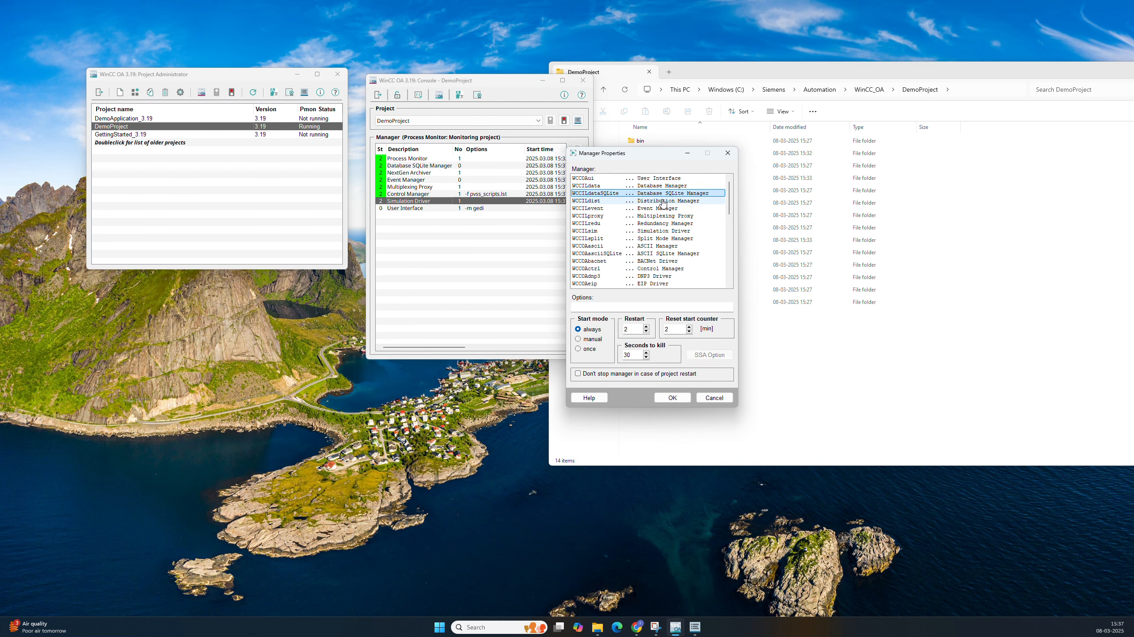
left_click(659, 201)
left_click(659, 209)
left_click(659, 216)
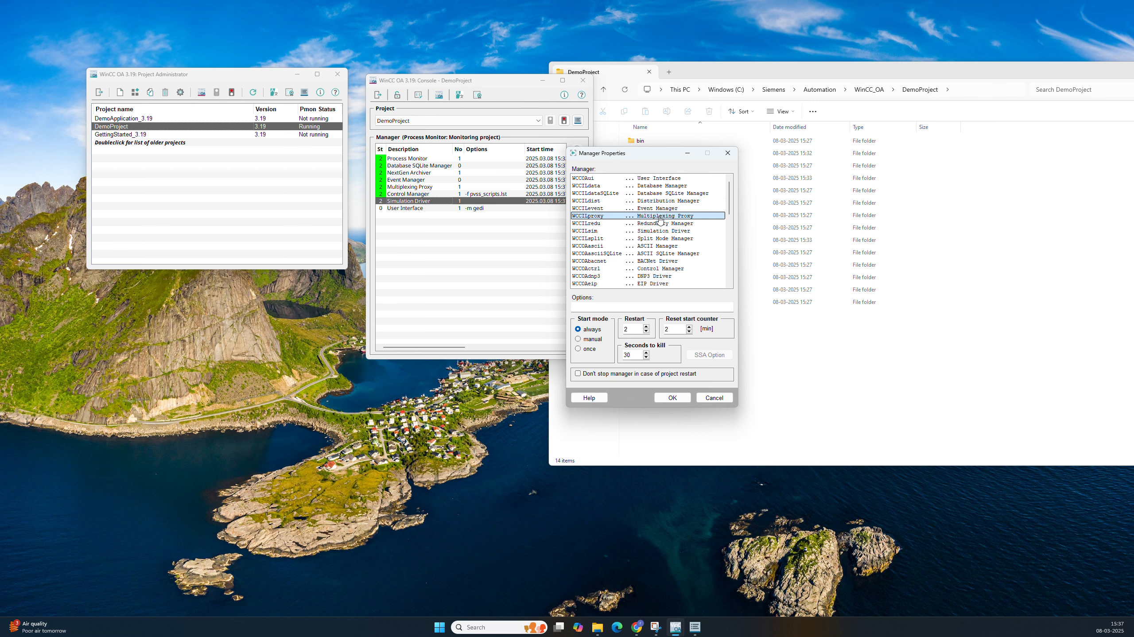
left_click(660, 224)
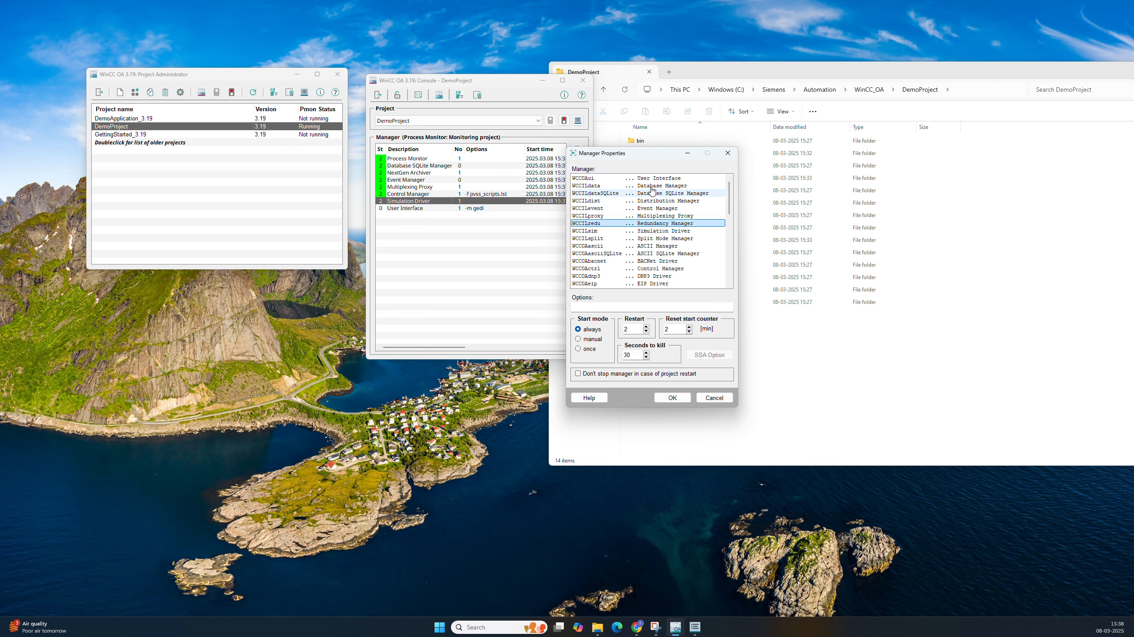
left_click(661, 232)
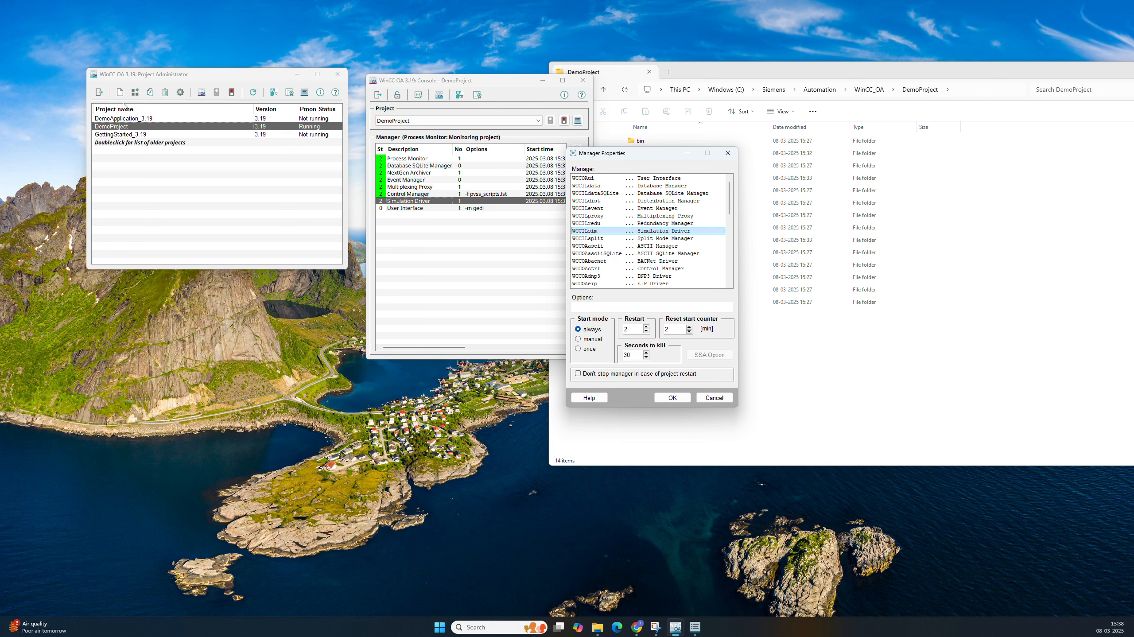
left_click(663, 202)
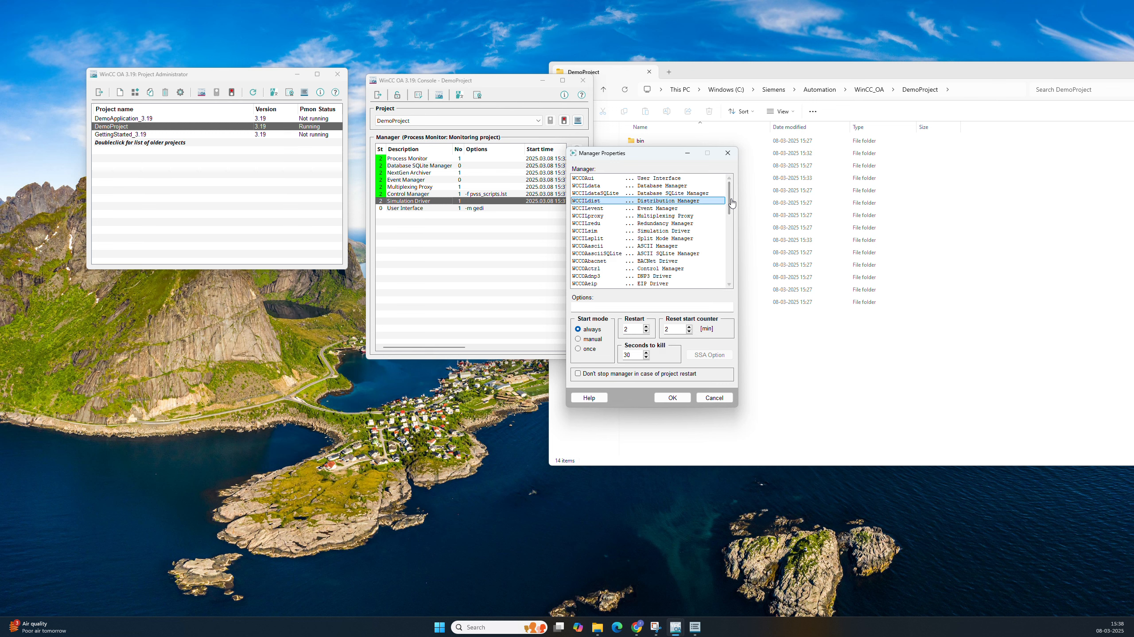
Examine the communication driver types available for a new manager, including DNP3, IEC 60870 101/104, Modbus and MQTT Client.
scroll(667, 214, "down", 1)
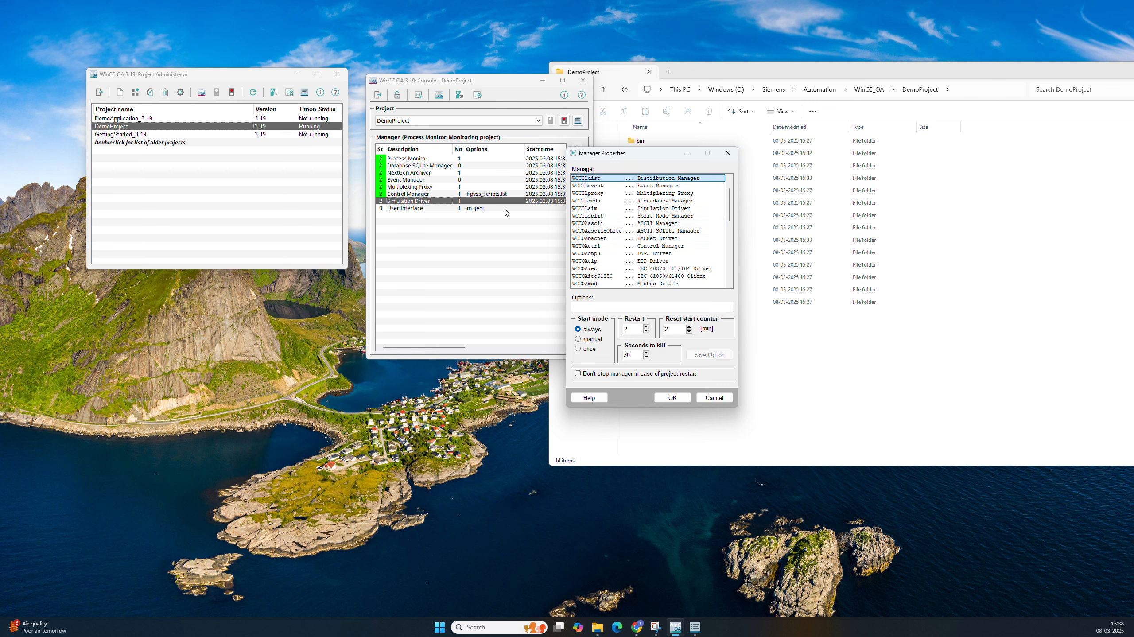
scroll(627, 243, "down", 1)
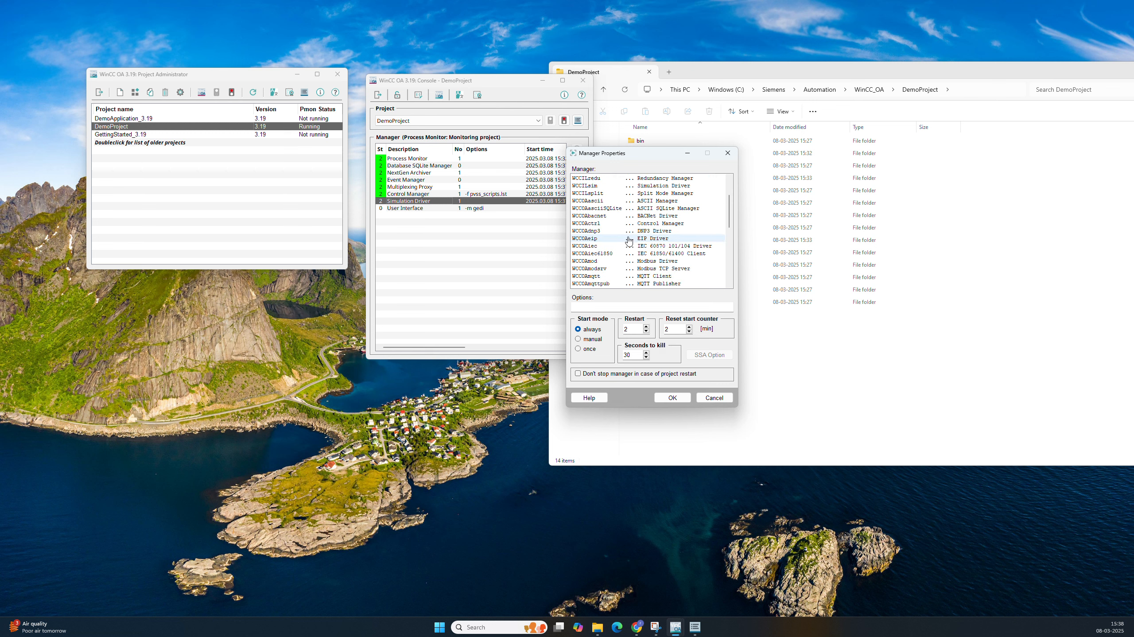
scroll(688, 239, "down", 1)
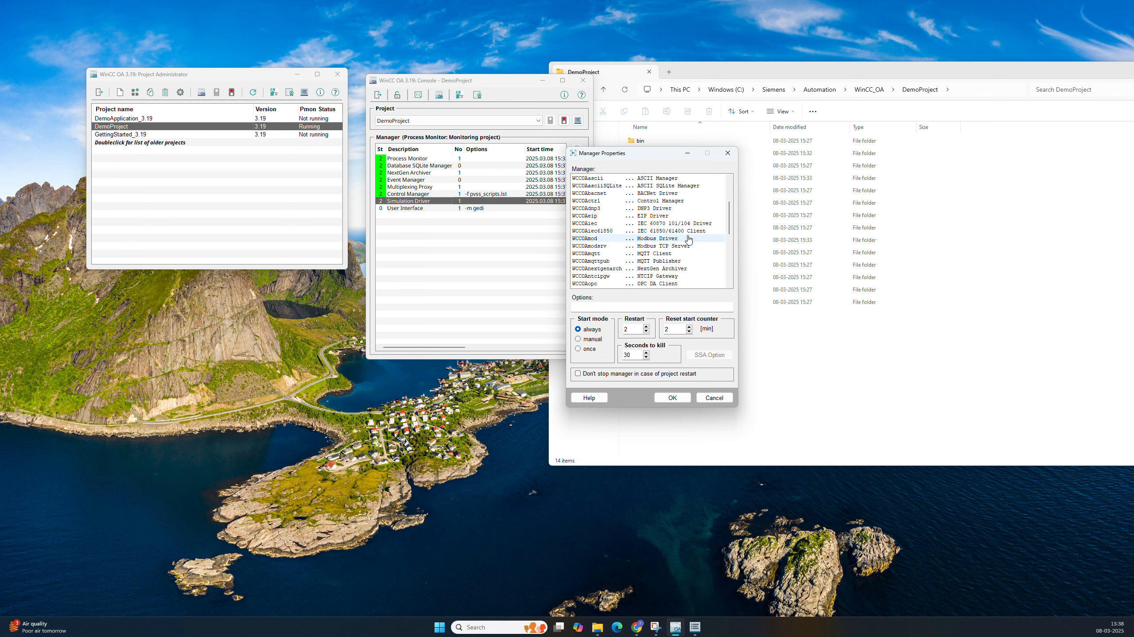
left_click(643, 209)
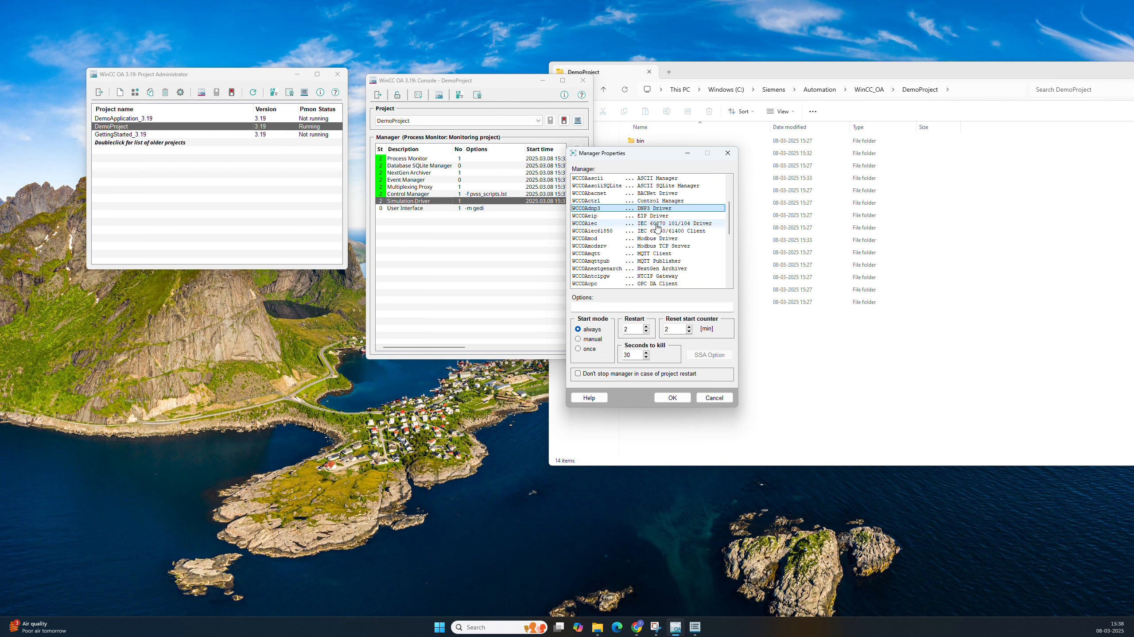
left_click(657, 224)
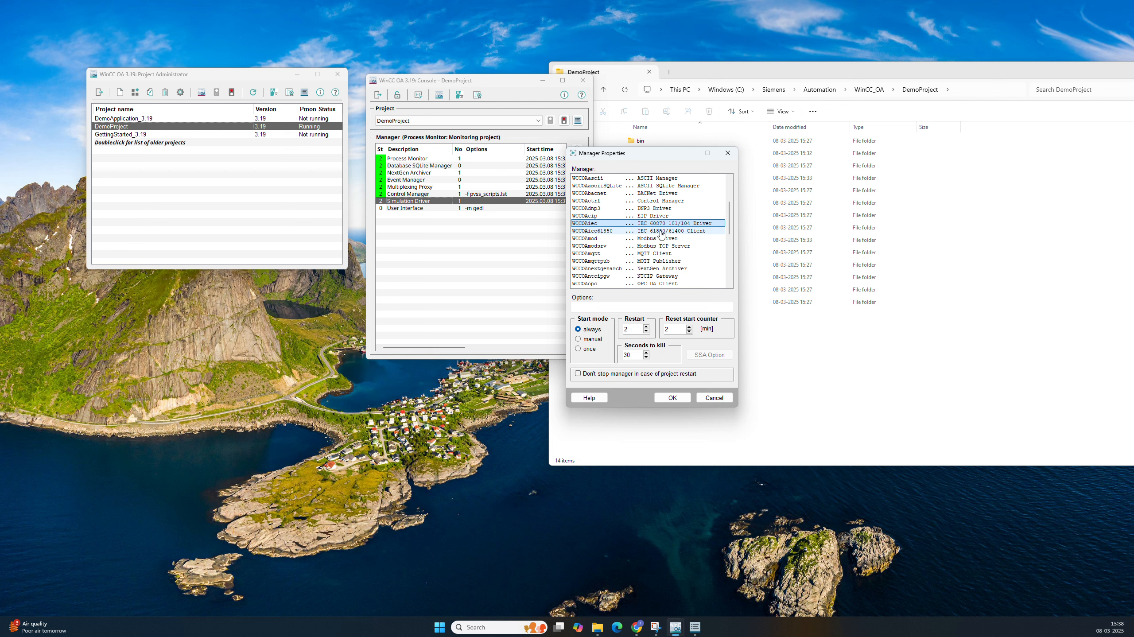
left_click(664, 239)
left_click(666, 253)
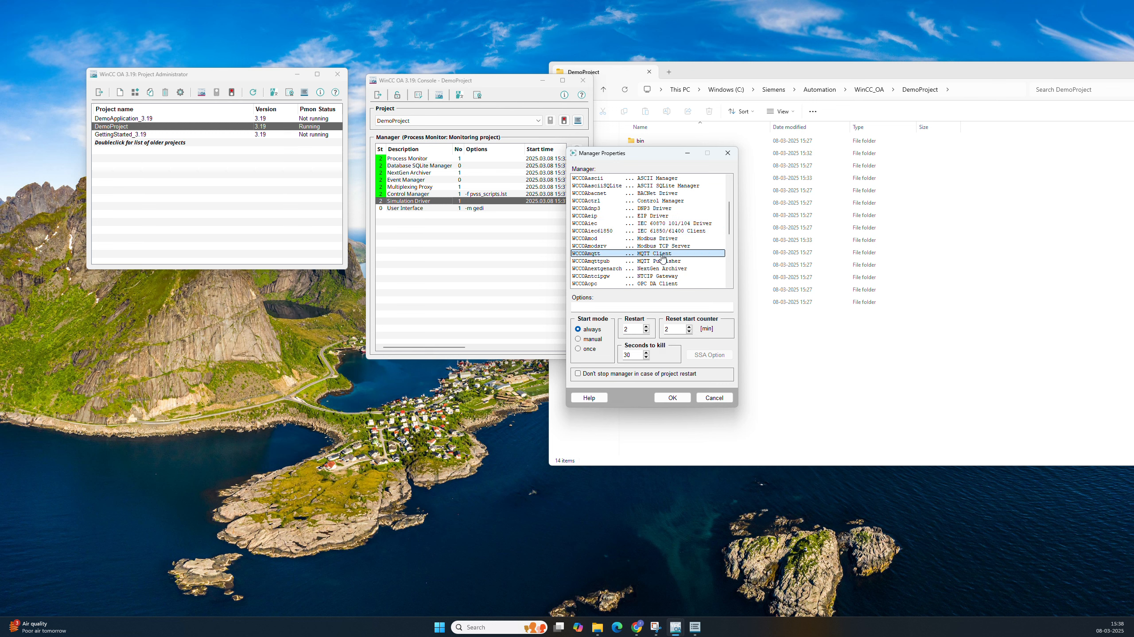
Examine the OPC client and server types and the remaining manager types, and cancel adding a manager.
scroll(663, 259, "down", 1)
left_click(661, 261)
left_click(662, 276)
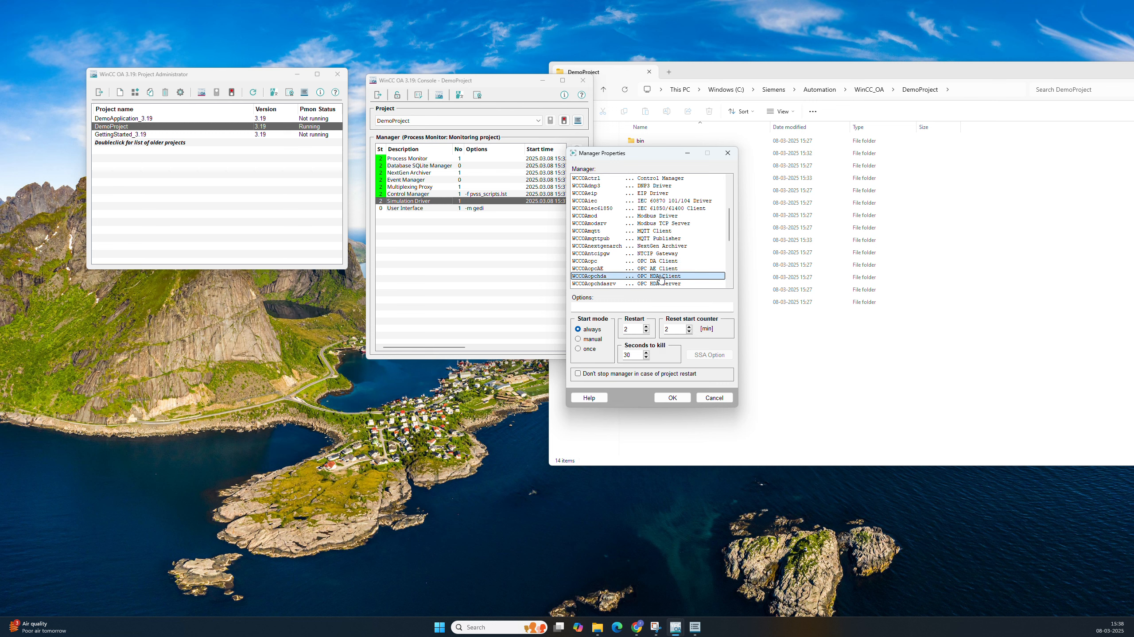
scroll(663, 268, "down", 4)
left_click(658, 216)
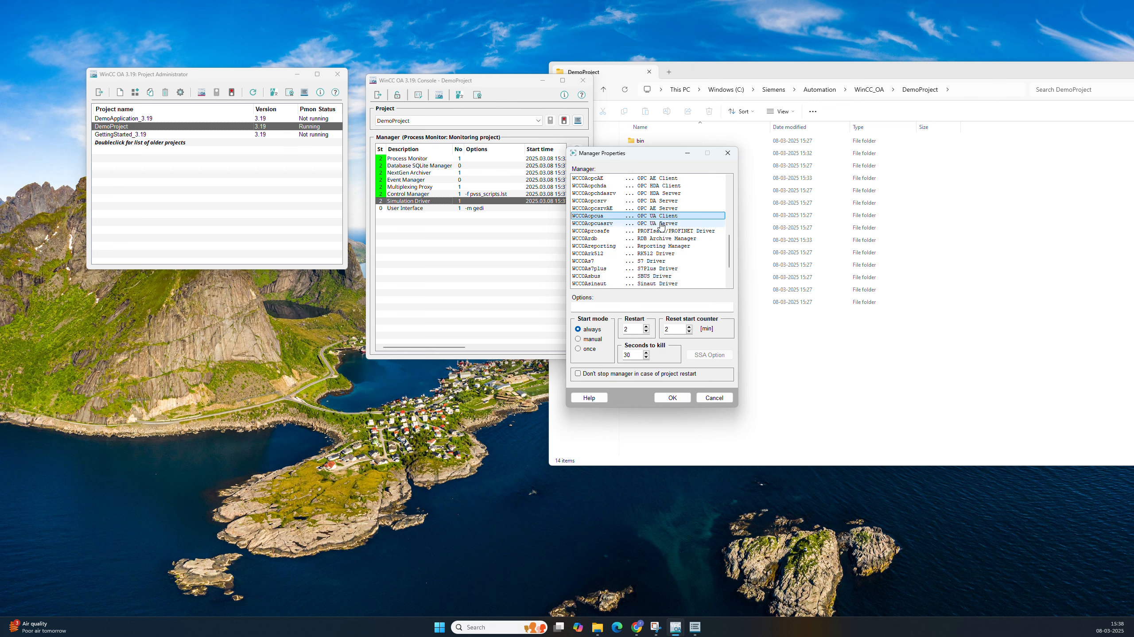
left_click(660, 222)
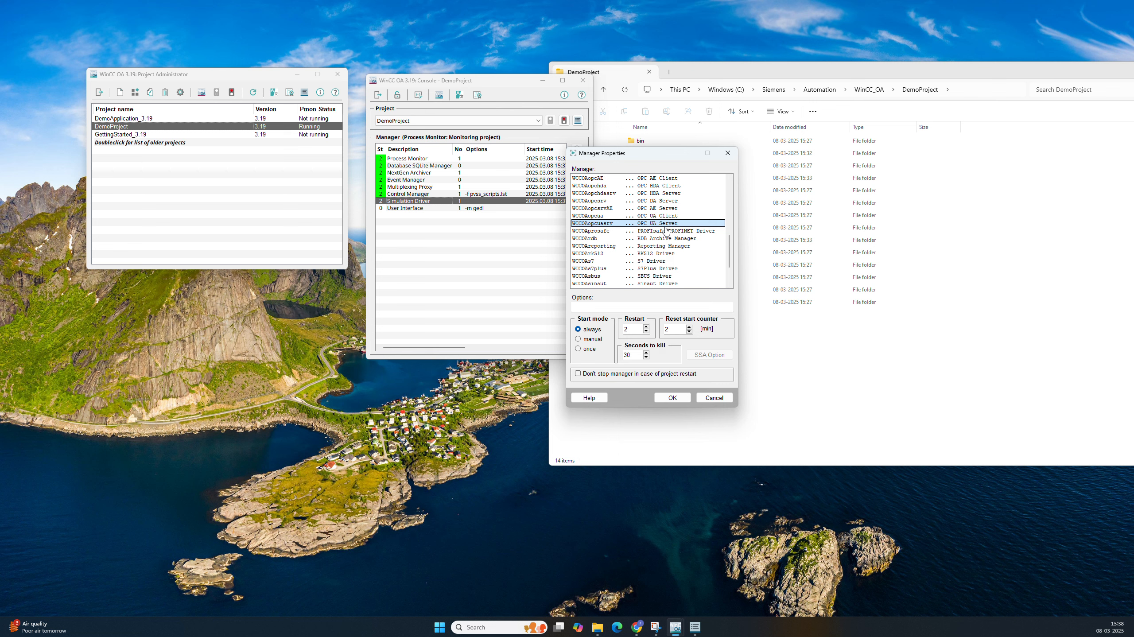
scroll(666, 230, "down", 2)
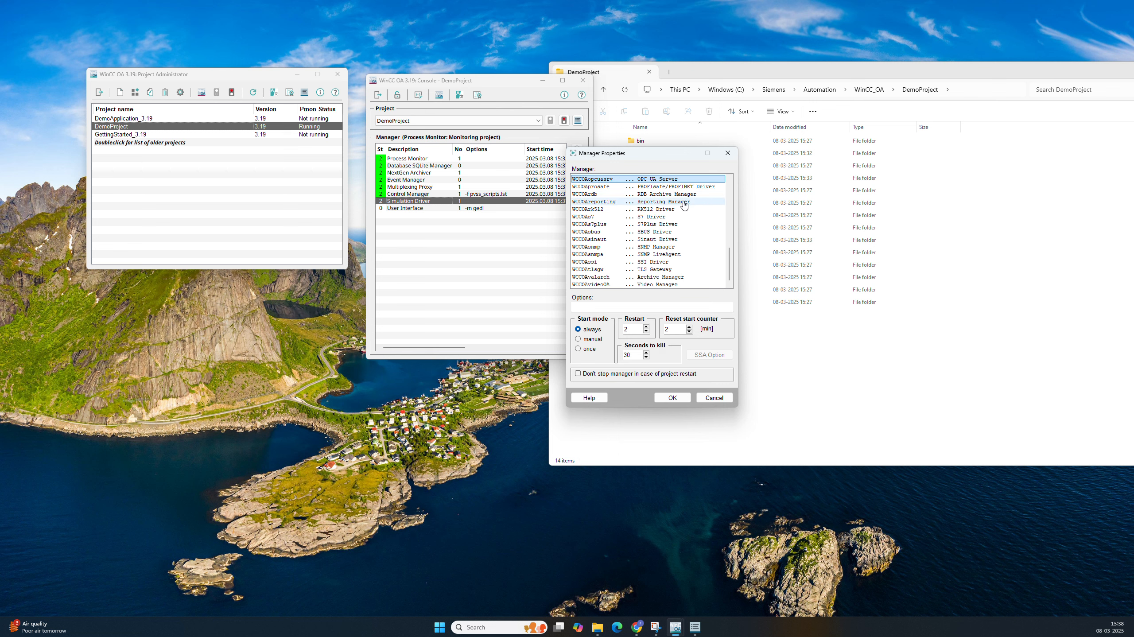
left_click(703, 398)
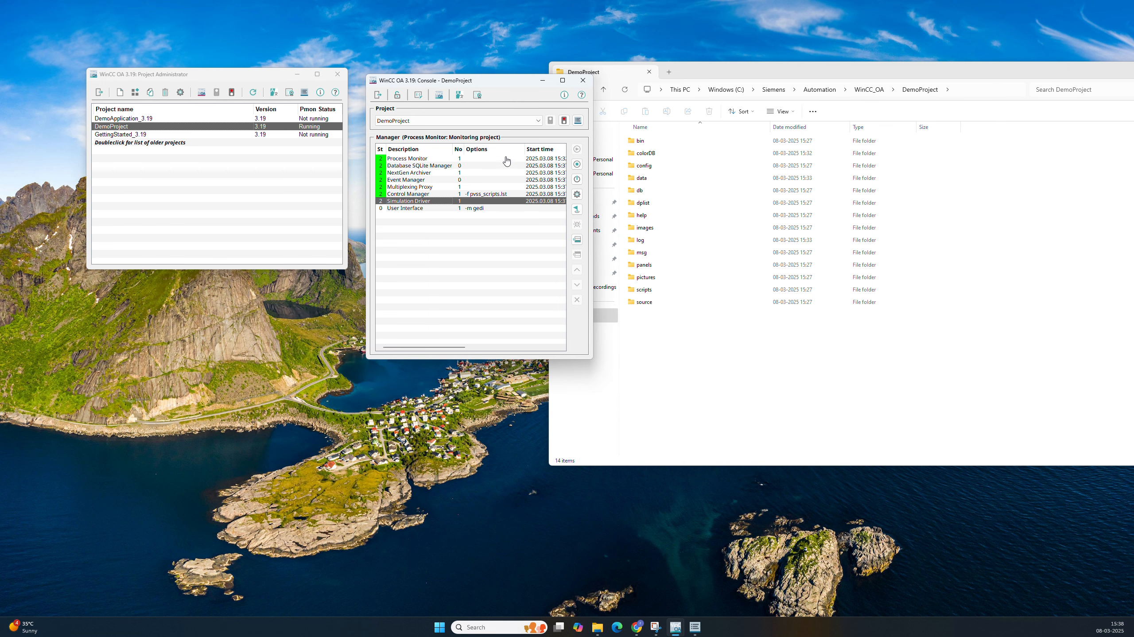
Shift the Console slightly and select the User Interface manager.
mouse_move(401, 81)
left_mouse_down()
mouse_move(383, 86)
mouse_move(412, 75)
left_mouse_up()
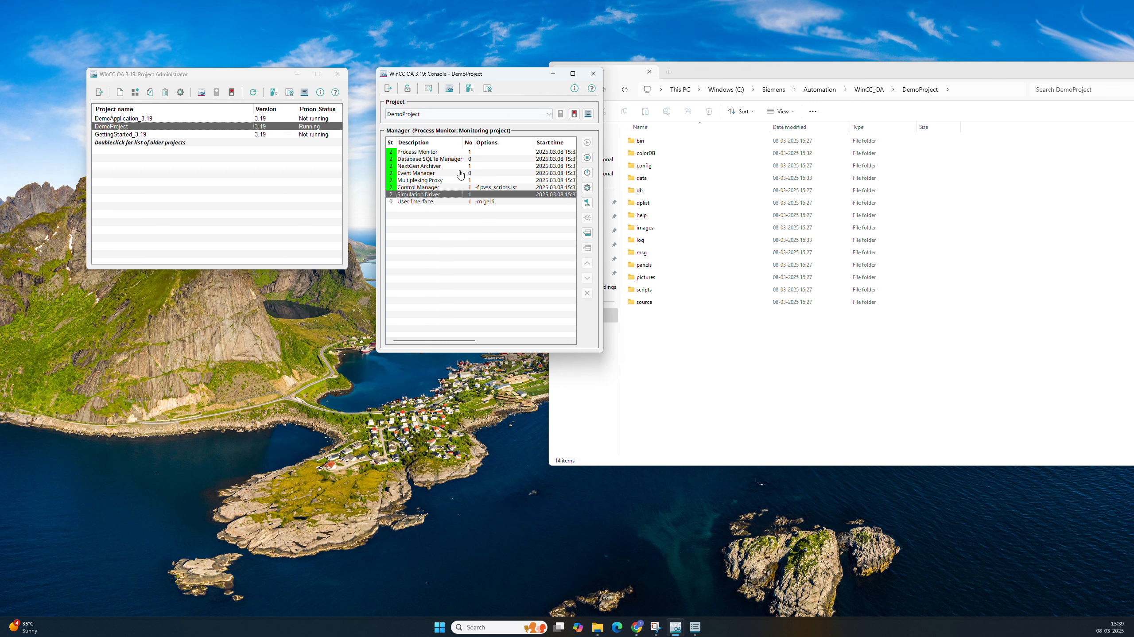
left_click(430, 202)
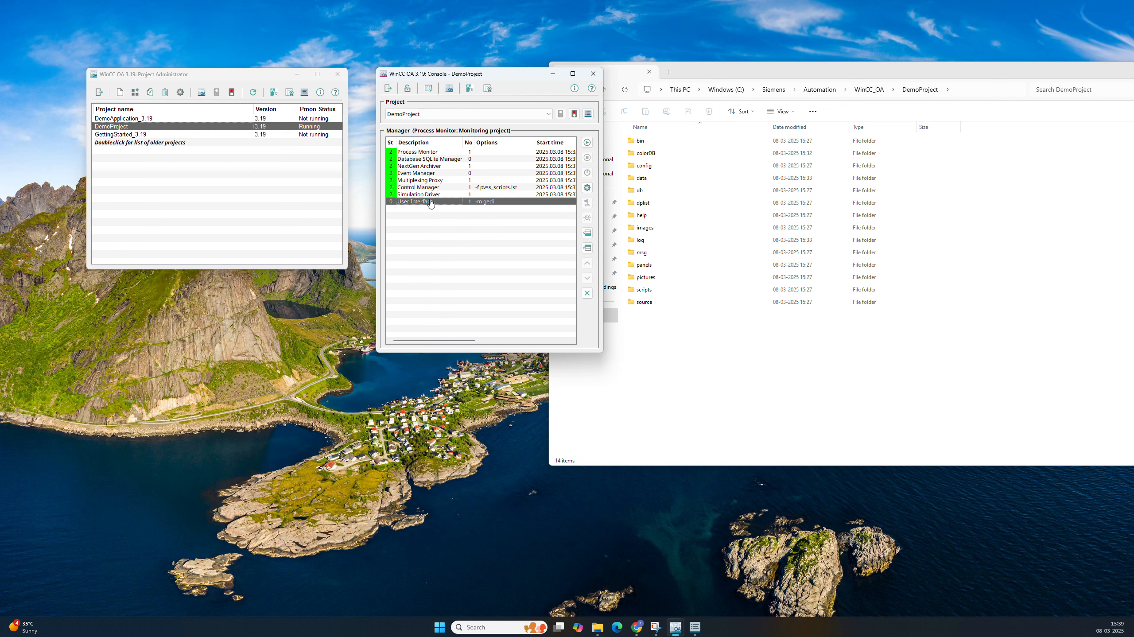